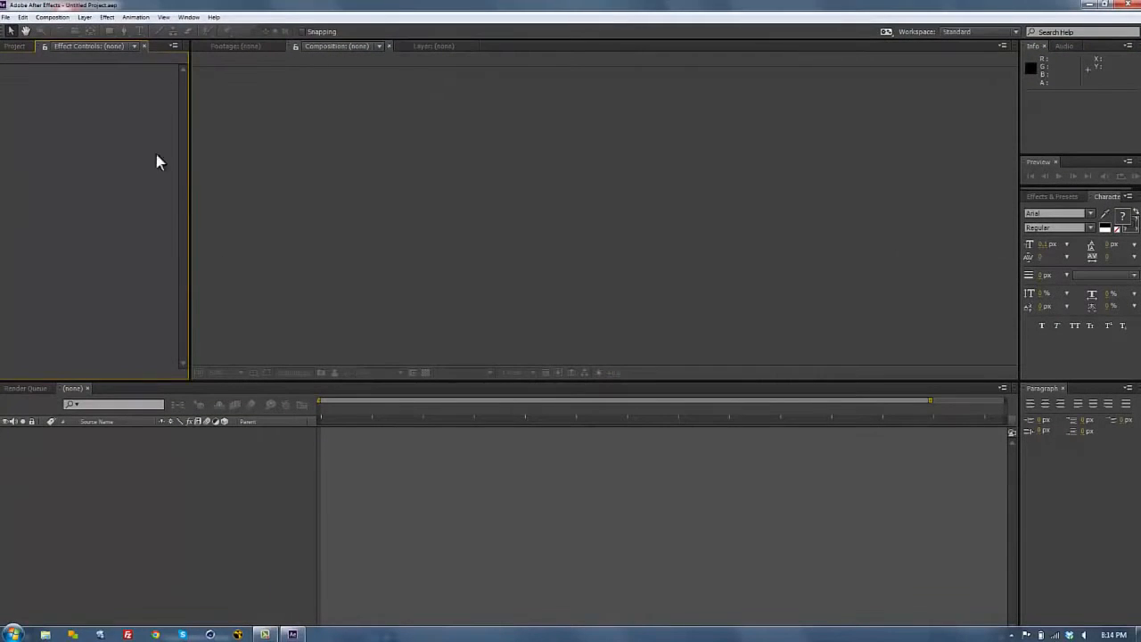
Step: Import 084_mon_0010_before.mov as footage and create a composition from it
click(6, 17)
mouse_move(36, 170)
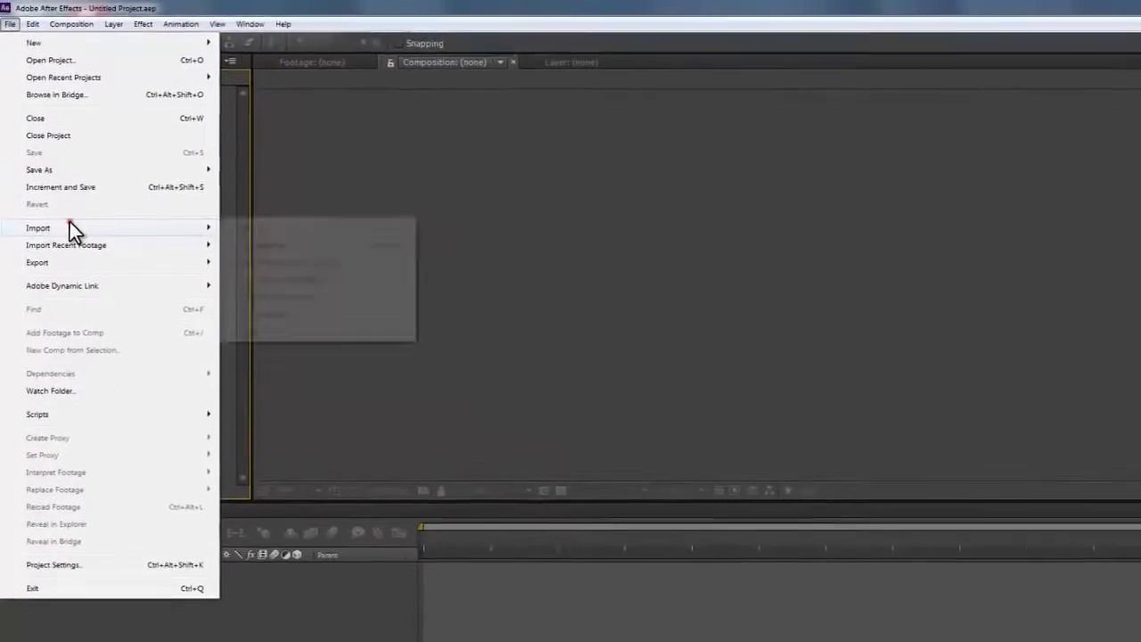
click(321, 250)
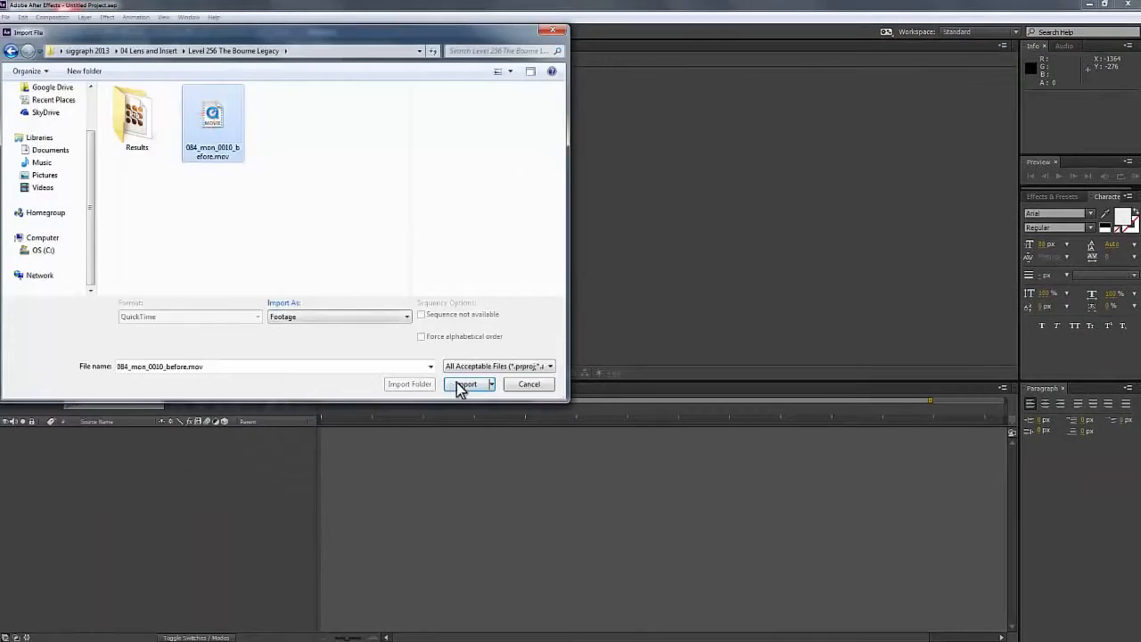
click(465, 385)
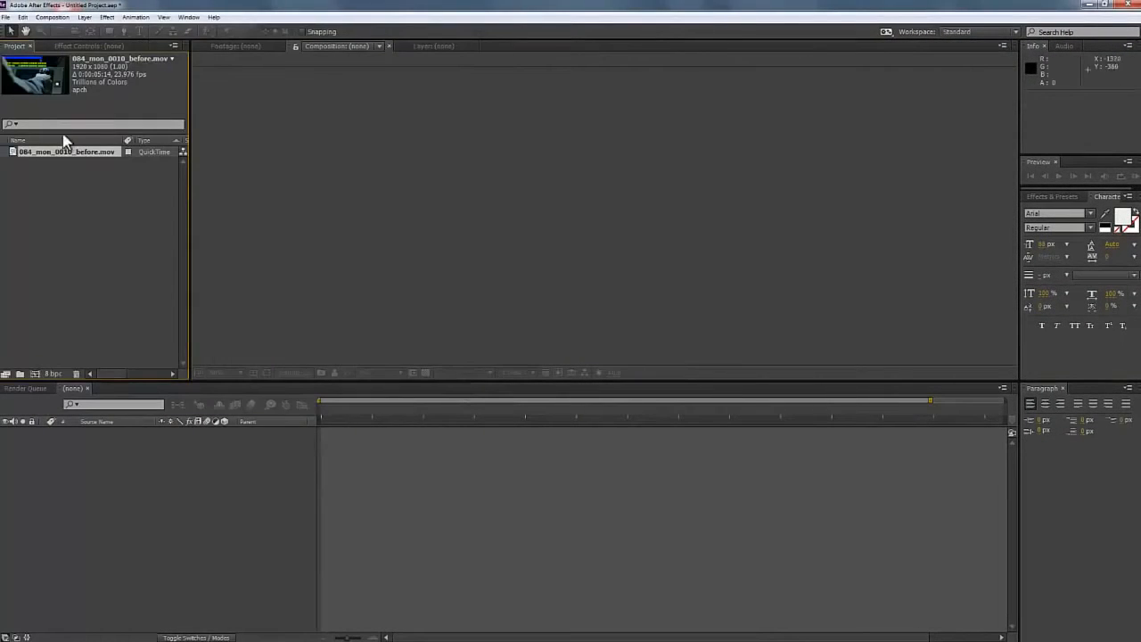
drag(75, 224, 167, 474)
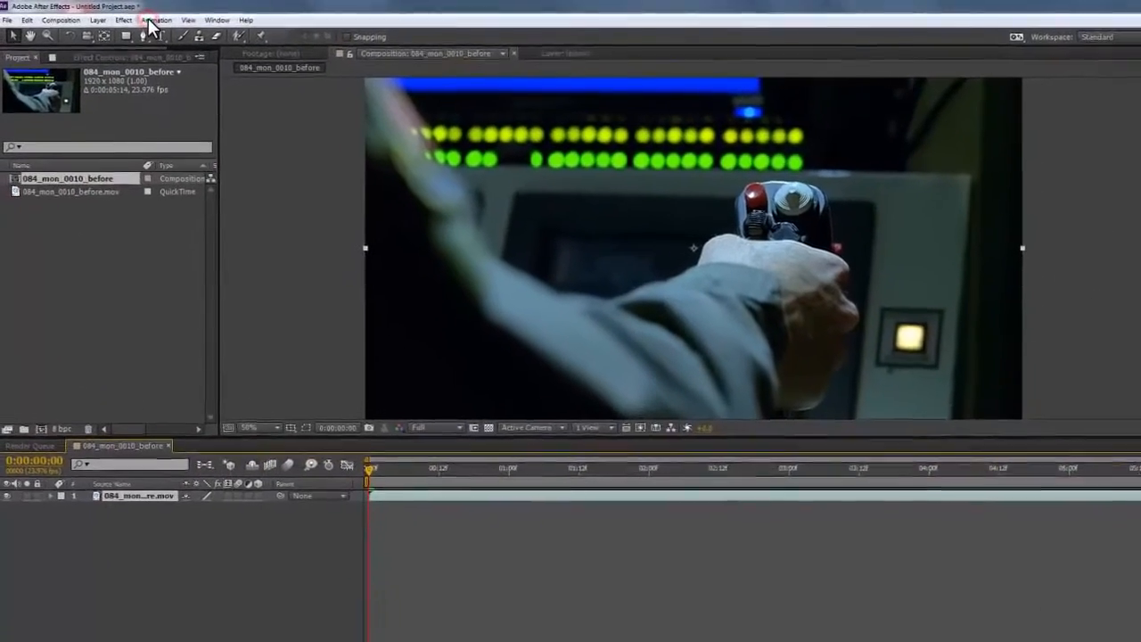
Step: Send the footage layer to mocha AE for tracking and create a project named 084_mon_0010_before_aetest
click(135, 17)
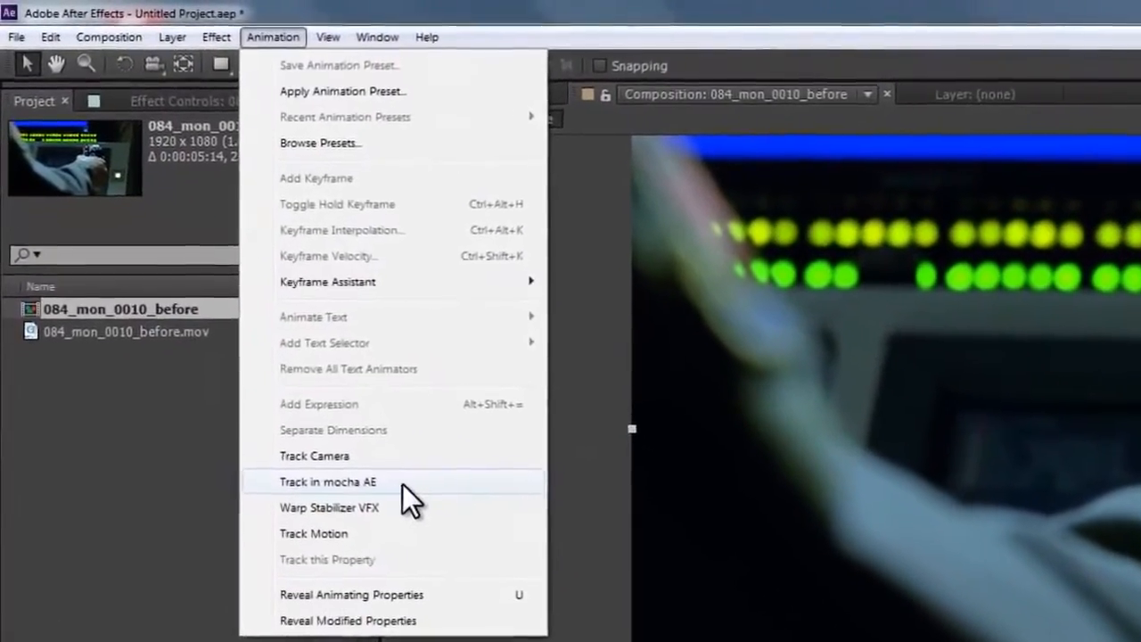
click(312, 414)
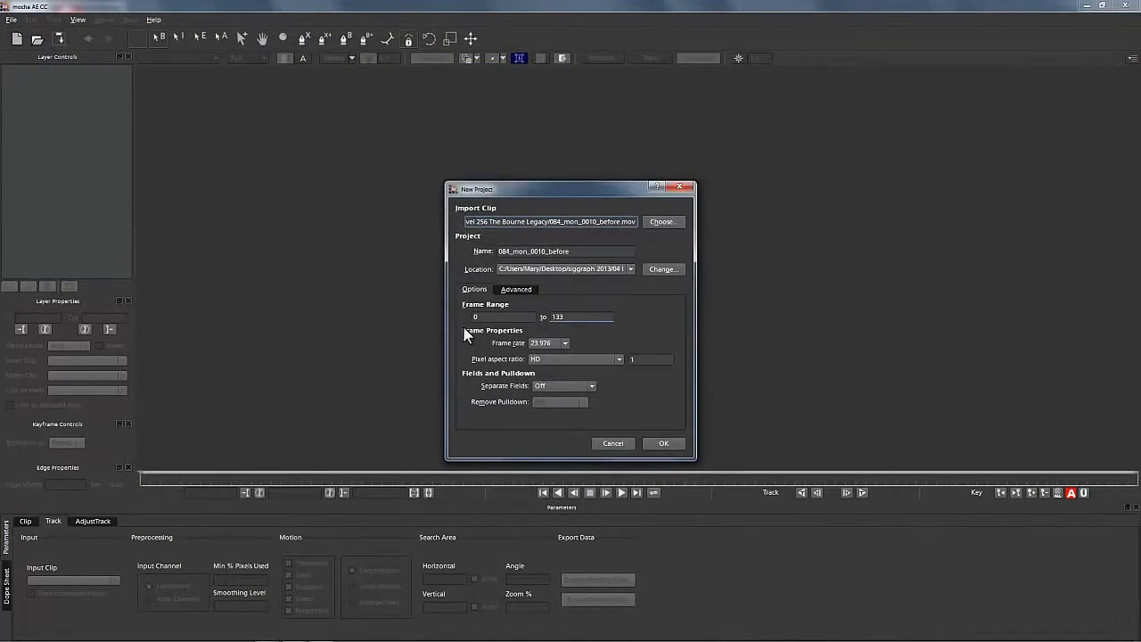
click(575, 250)
text(_)
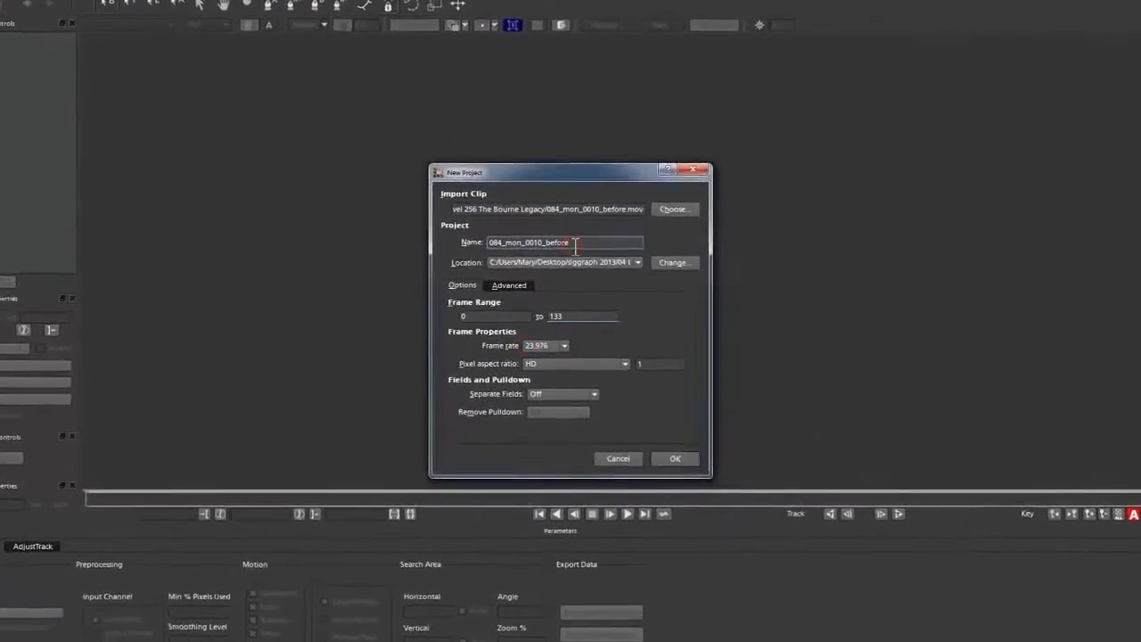
text(aetest)
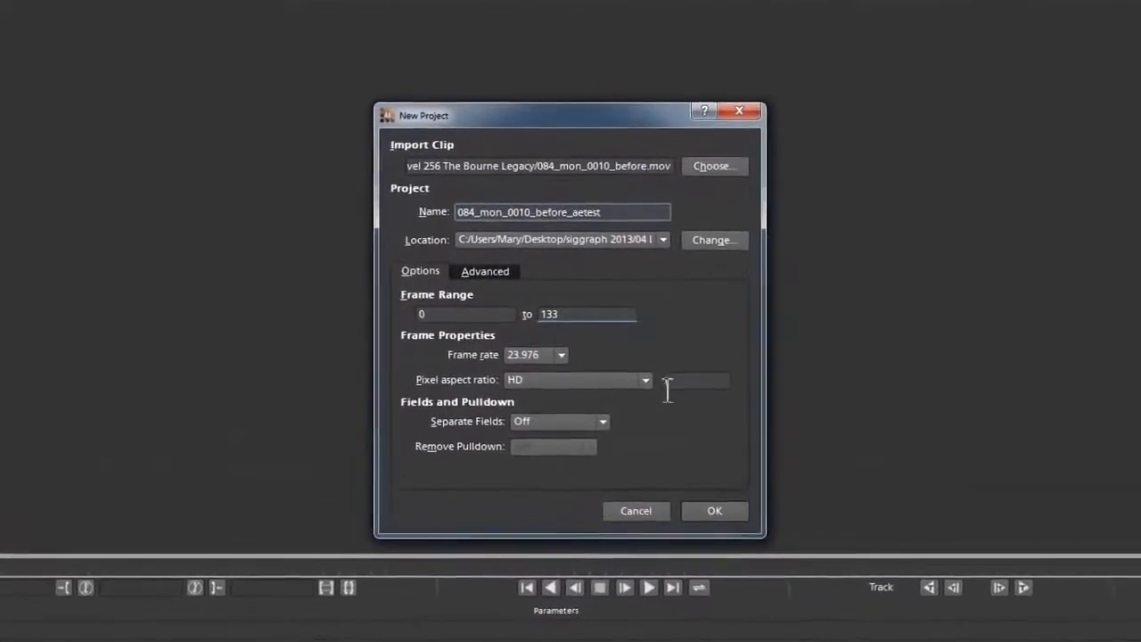
click(714, 510)
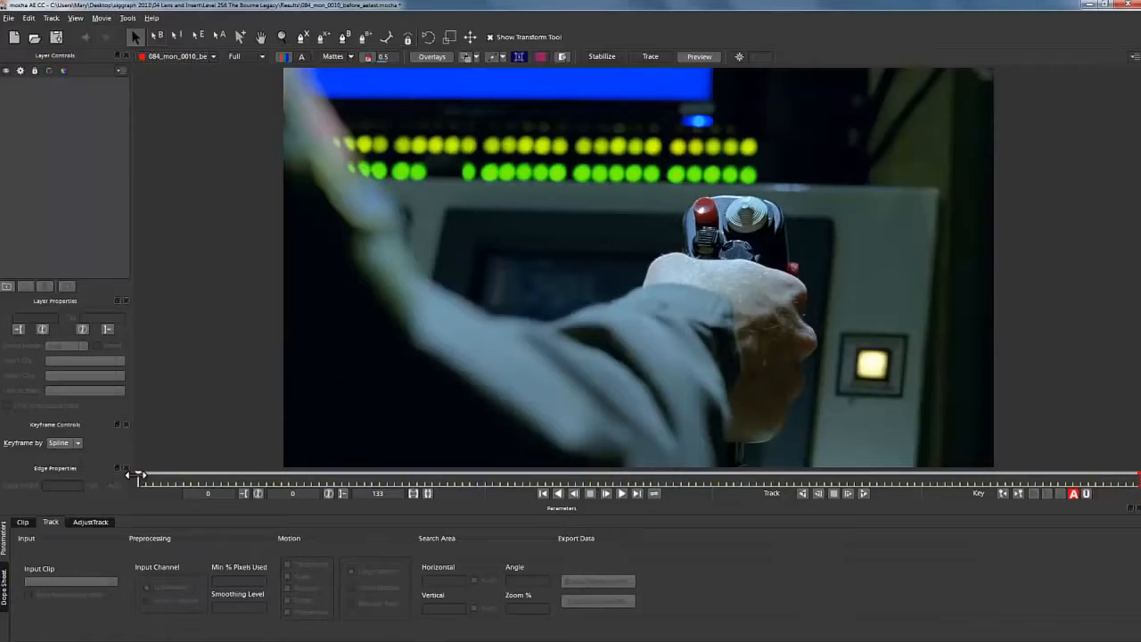
Step: Outline the blue screen's lower edge and the LED rows with an X-spline and track it forward to frame 80
drag(136, 475, 38, 440)
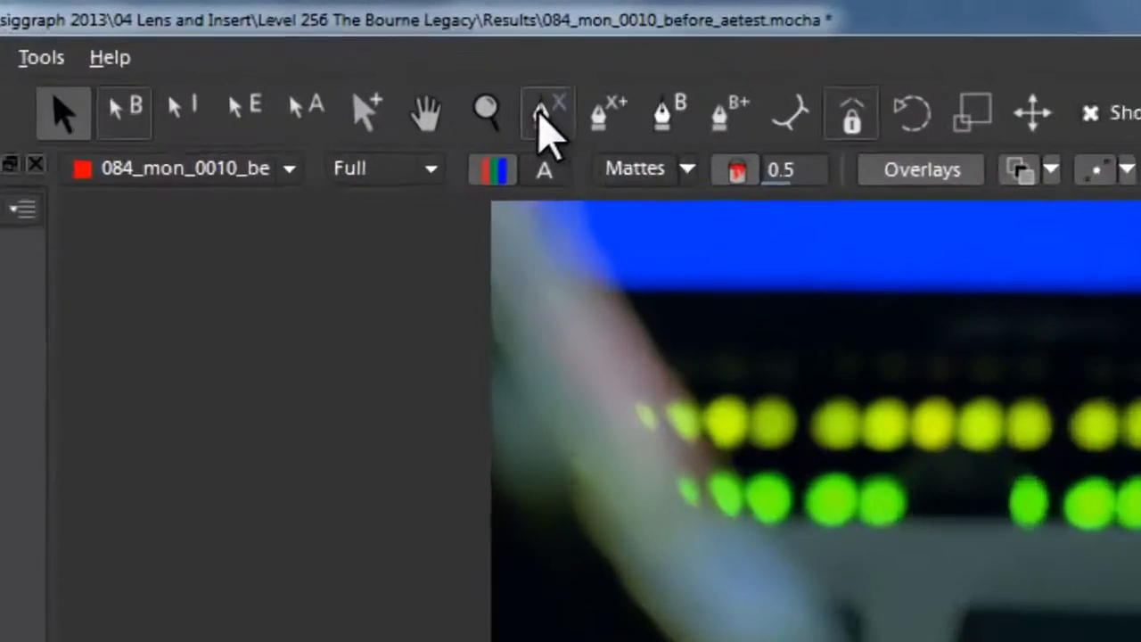
click(540, 113)
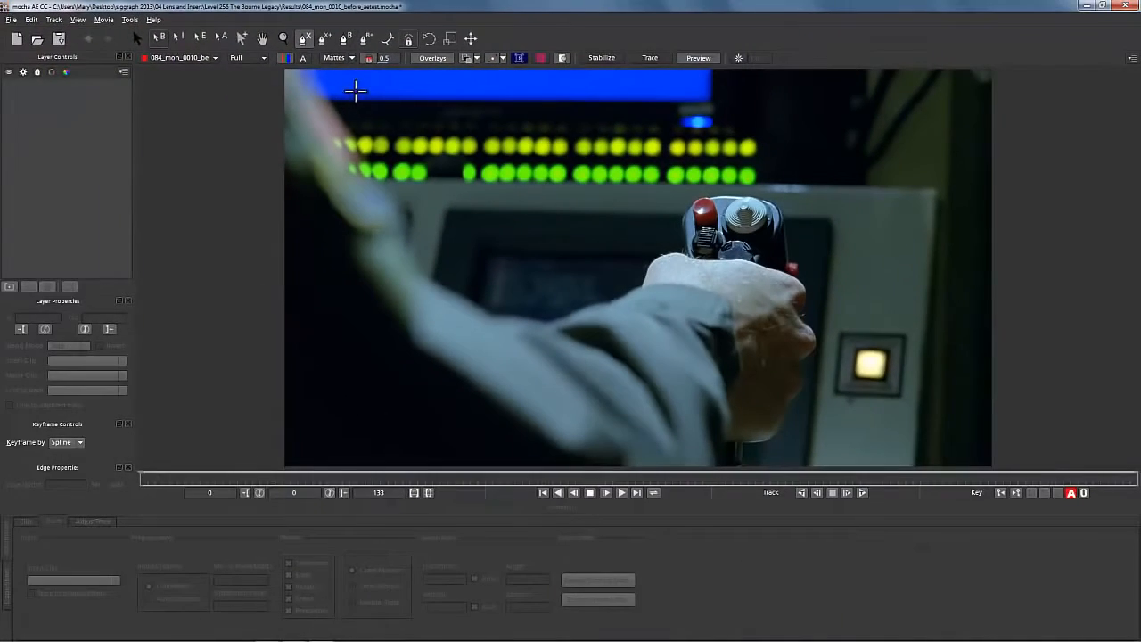
click(355, 90)
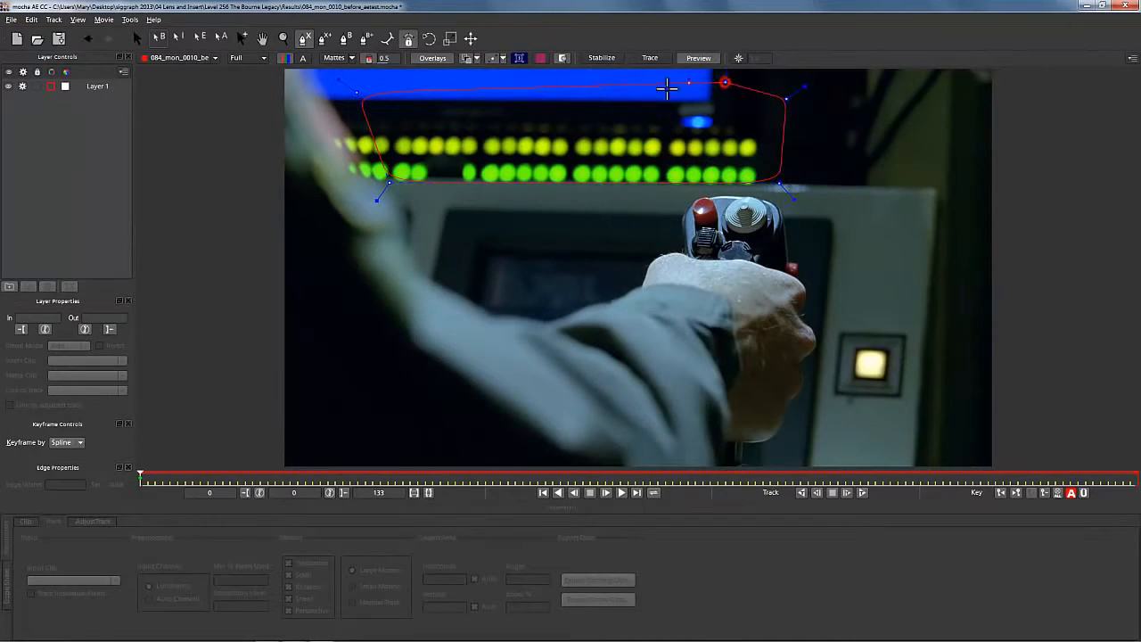
click(356, 90)
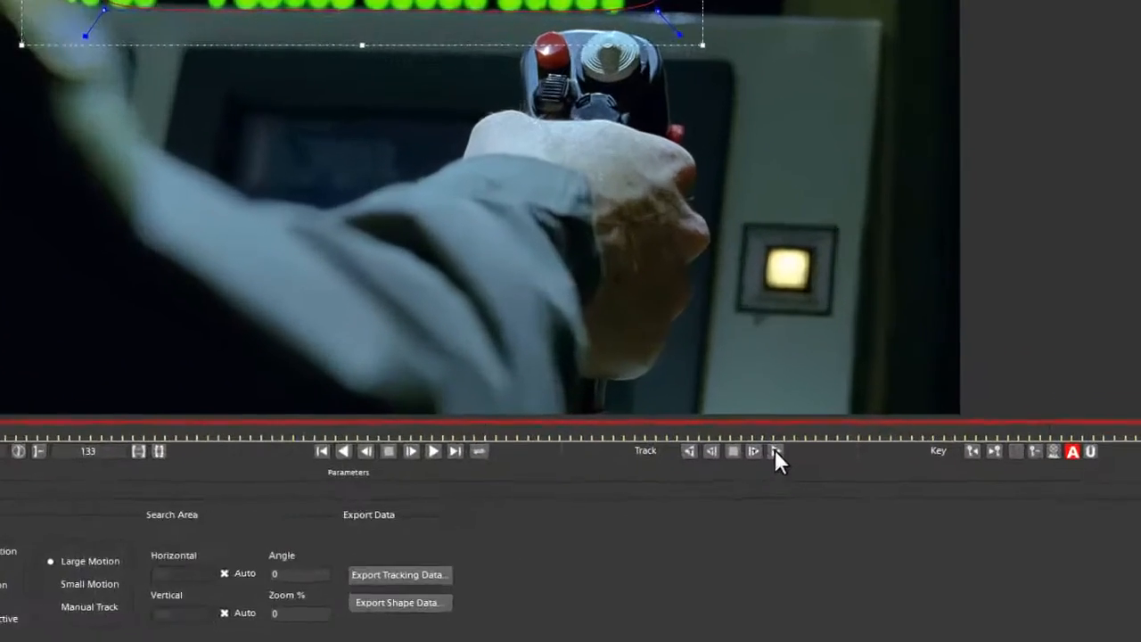
click(862, 492)
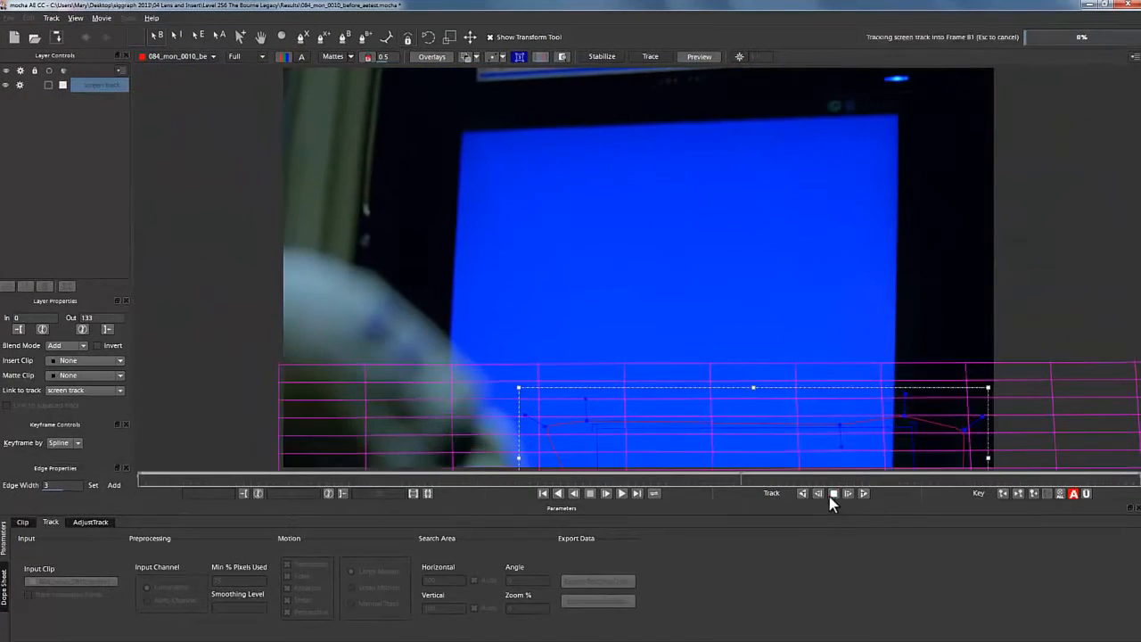
click(833, 494)
Step: Add an X-spline around the monitor's black bezel to the screen track layer at frame 80, leaving out the blue screen and arm
mouse_move(740, 474)
mouse_down()
mouse_move(586, 472)
mouse_move(743, 472)
mouse_up()
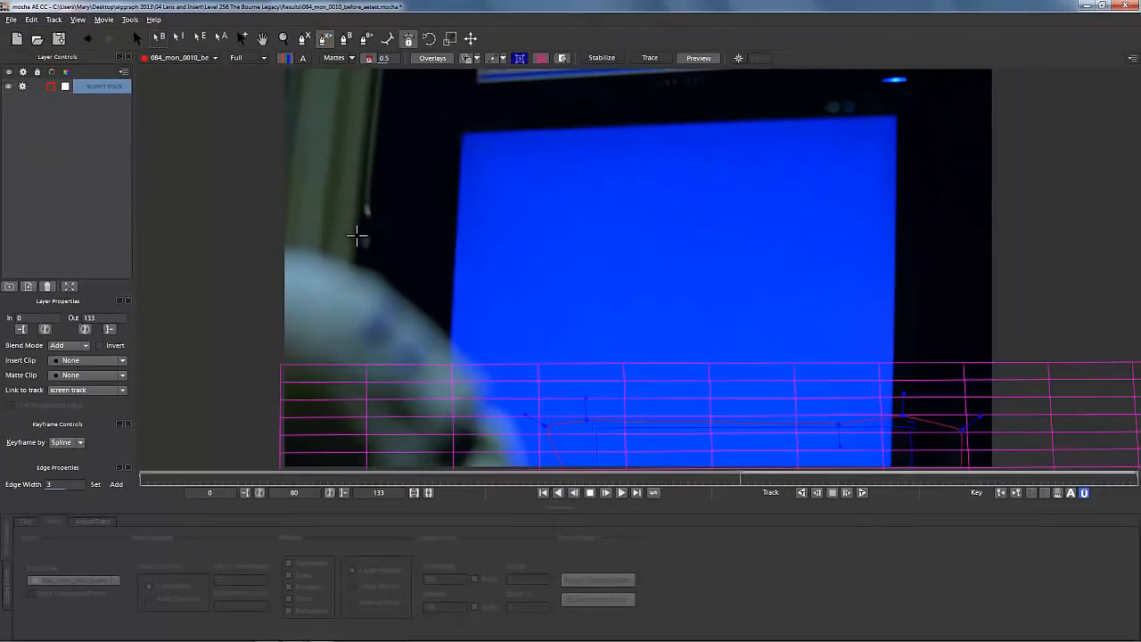
click(356, 241)
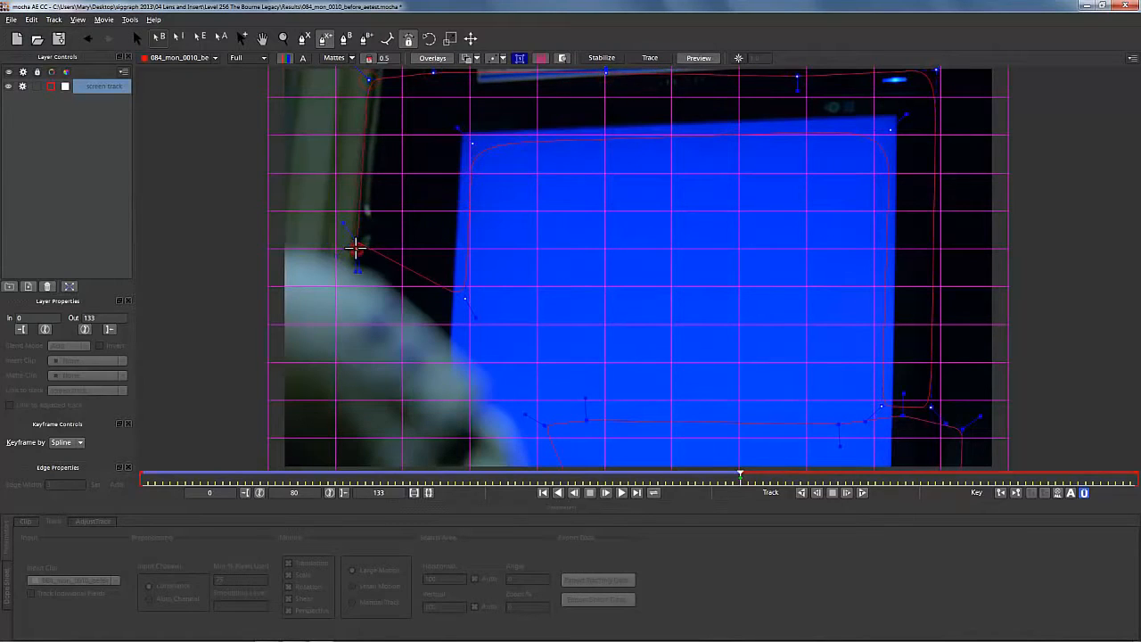
drag(356, 242, 364, 258)
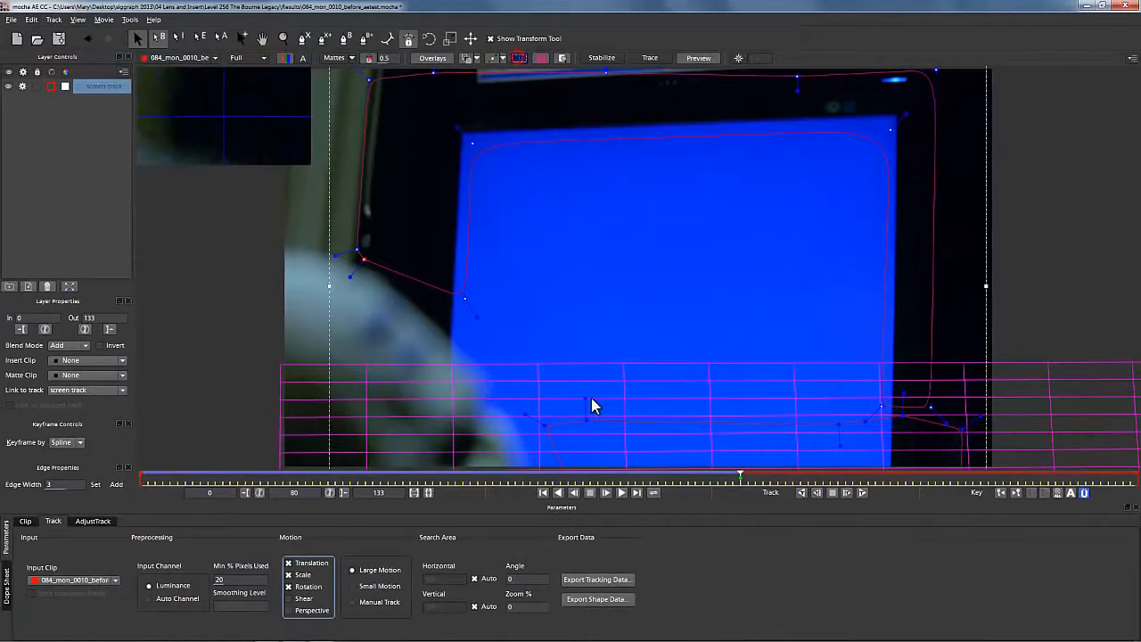
Step: Show the planar surface at frame 80 and align its four corners with the corners of the blue monitor screen
click(519, 58)
drag(593, 428, 459, 131)
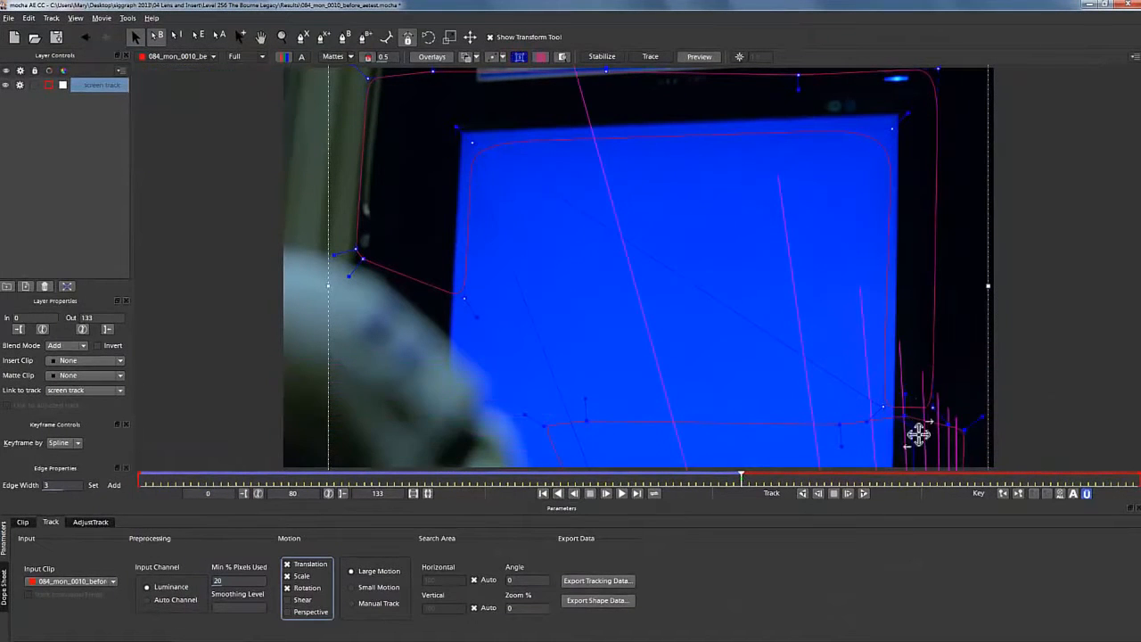
drag(917, 432, 899, 120)
drag(779, 231, 775, 140)
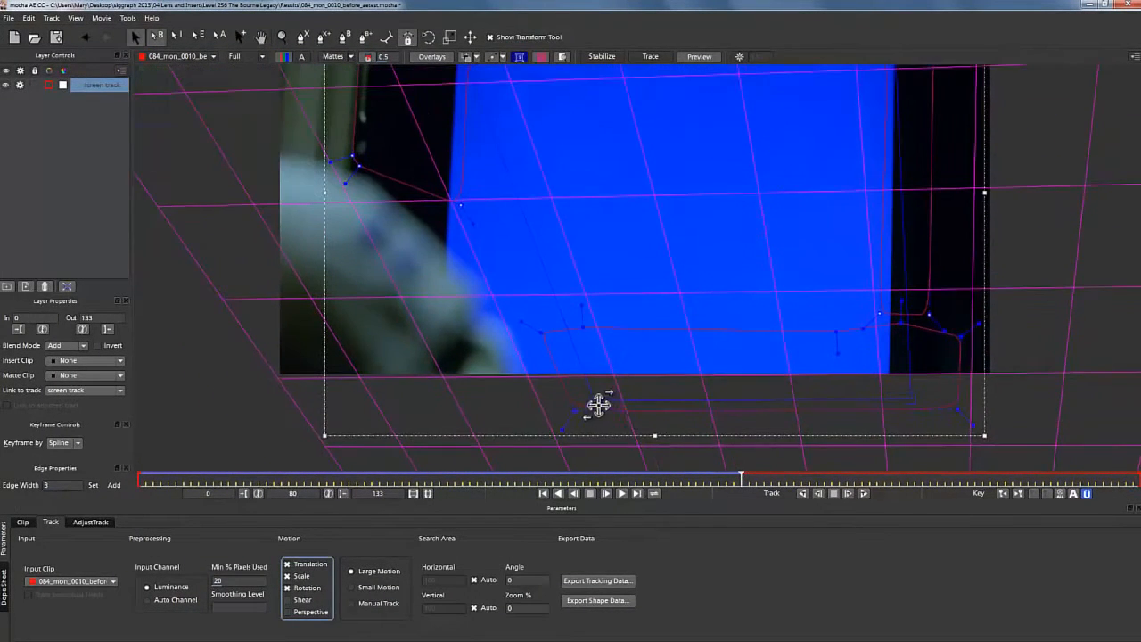
drag(599, 404, 445, 393)
drag(912, 397, 891, 398)
drag(632, 176, 626, 271)
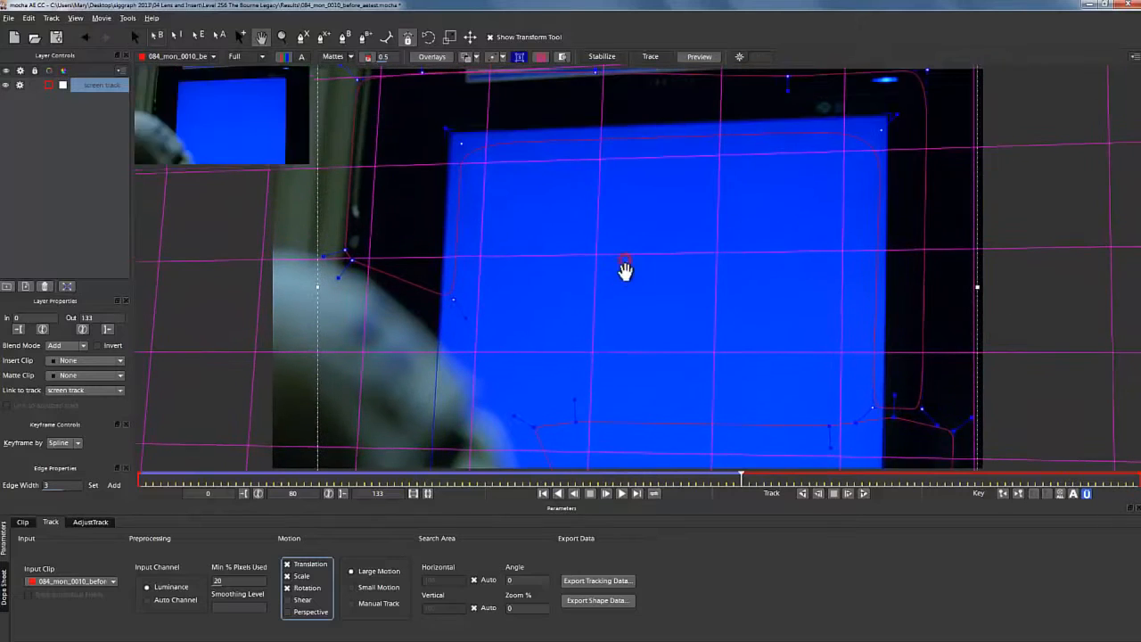
drag(857, 117, 887, 117)
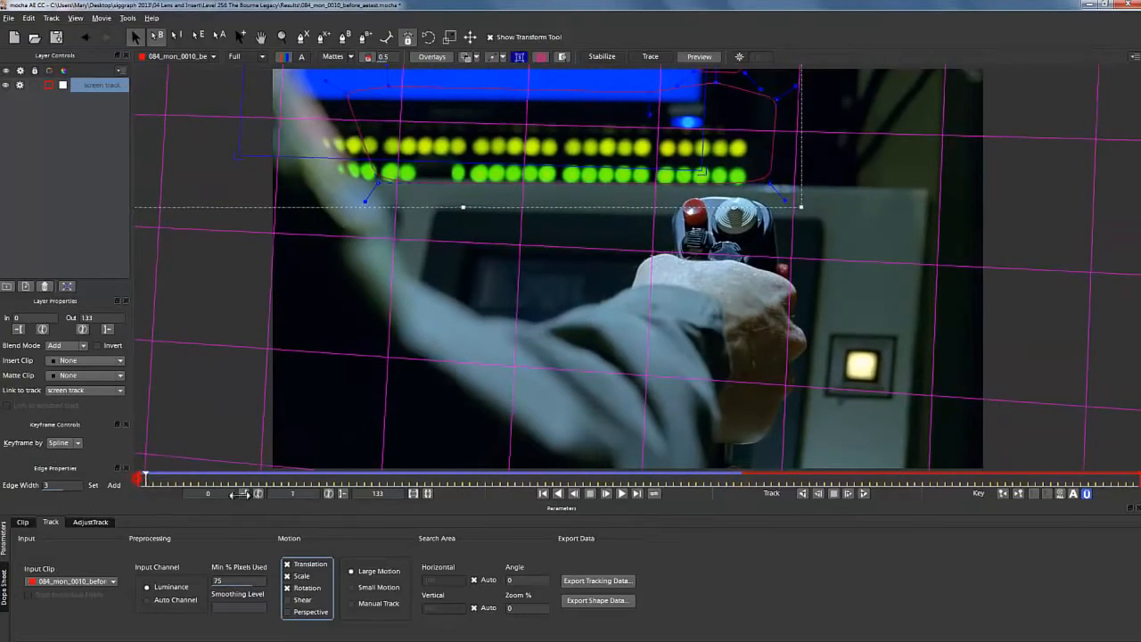
Step: Track the screen track layer backward from frame 80 to the start of the clip
drag(243, 494, 745, 493)
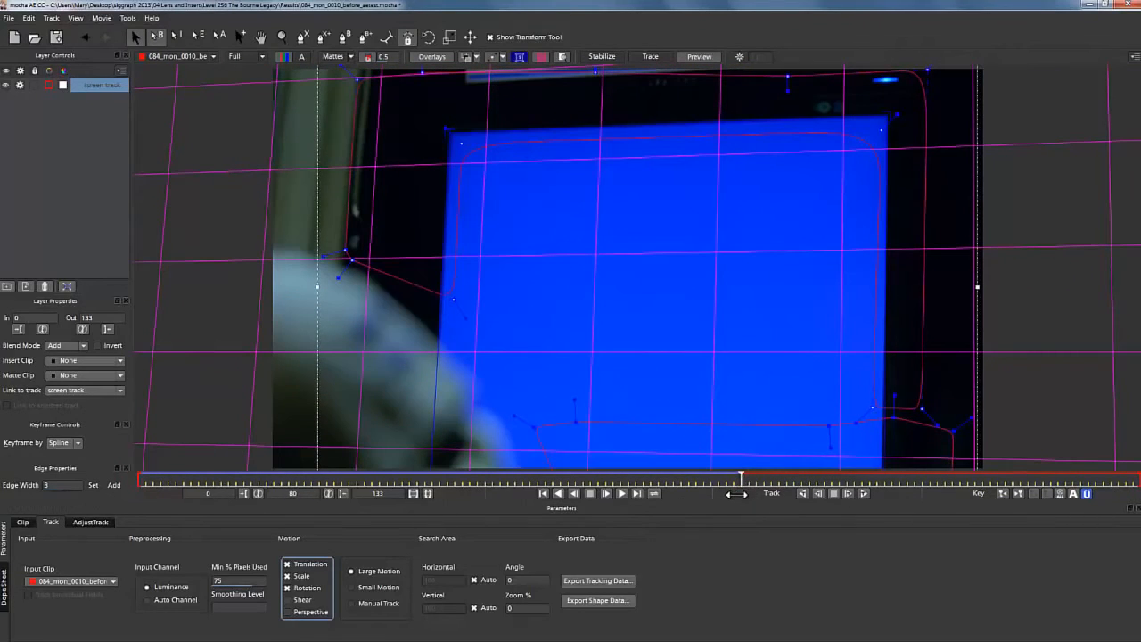
key(x)
drag(652, 354, 641, 279)
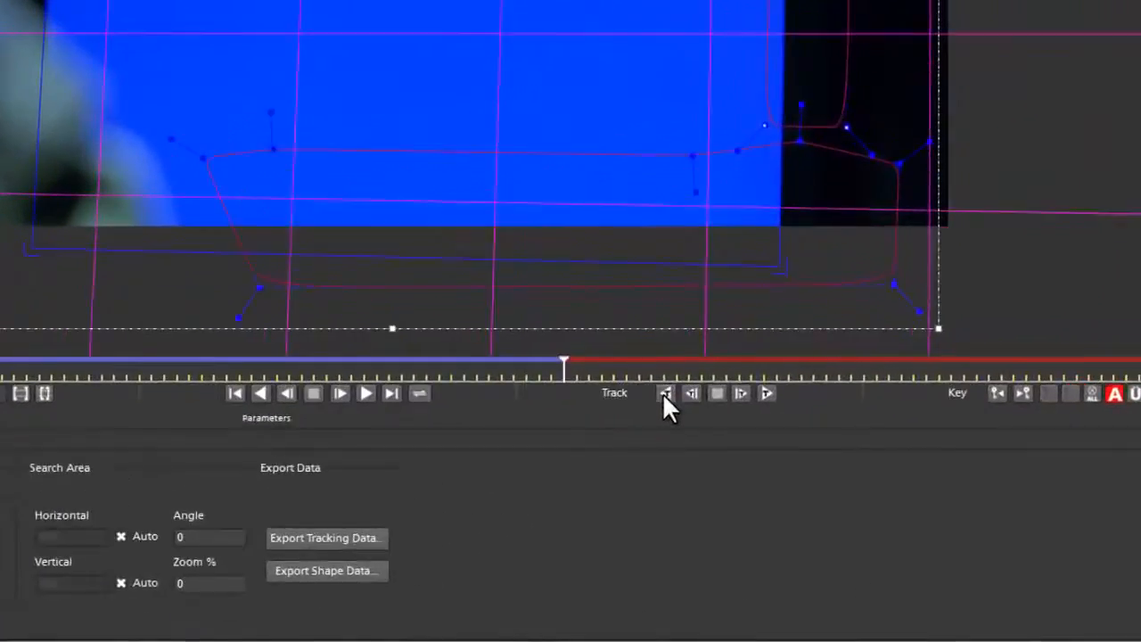
click(803, 493)
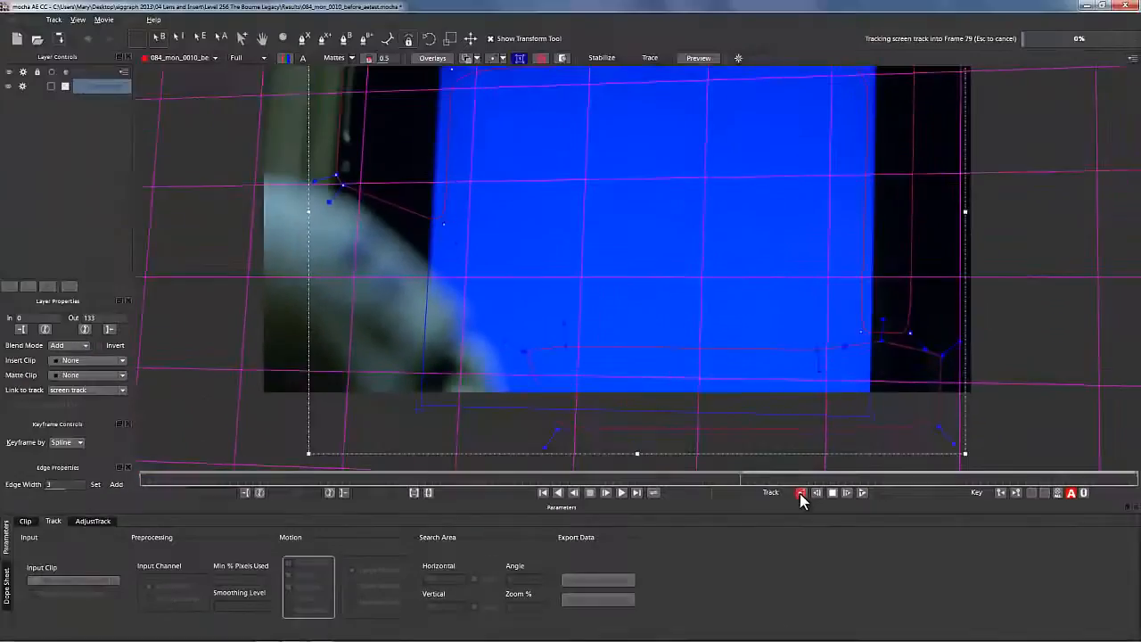
key(Escape)
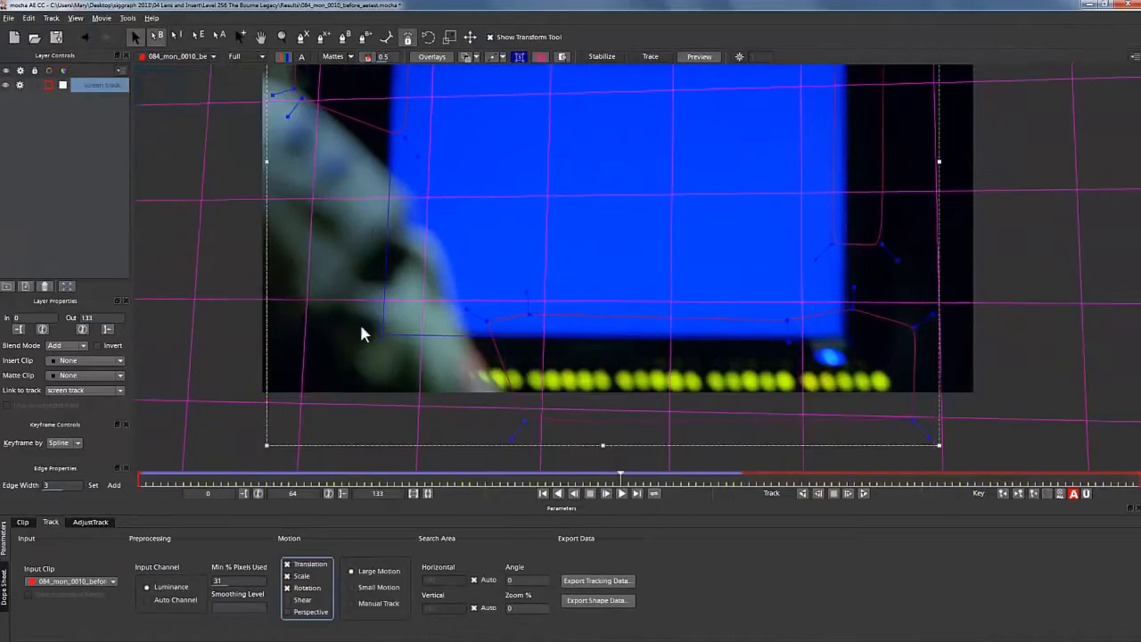
key(x)
drag(570, 180, 576, 280)
key(z)
drag(576, 280, 544, 303)
click(802, 495)
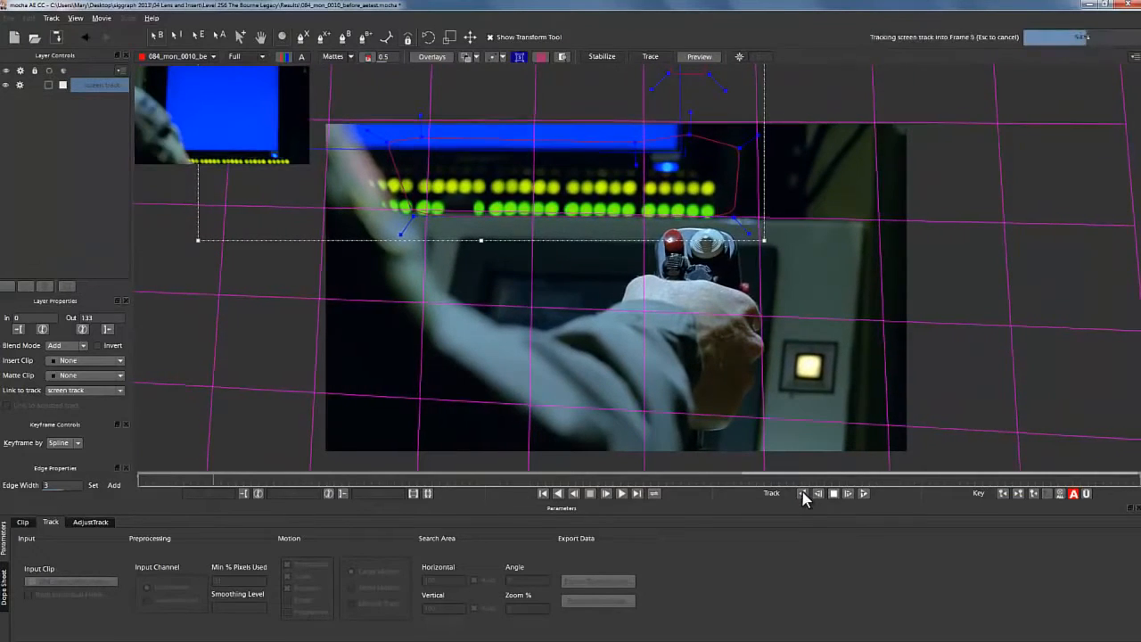
Step: Track the layer forward from frame 80 to the last frame, 133, and play back the tracked clip
drag(146, 477, 730, 474)
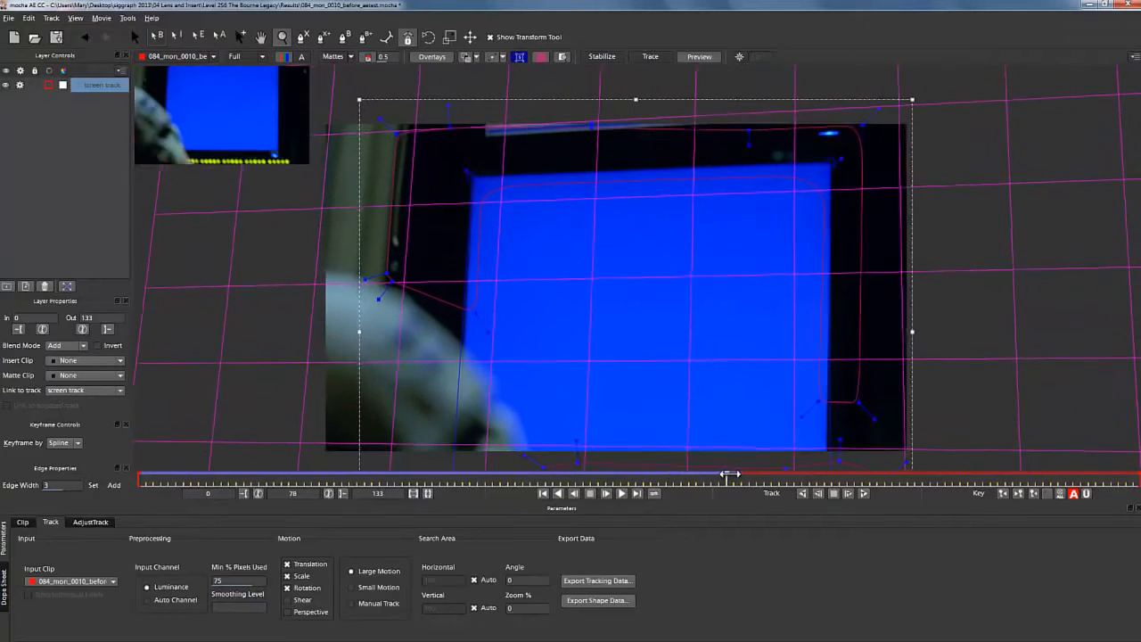
click(864, 494)
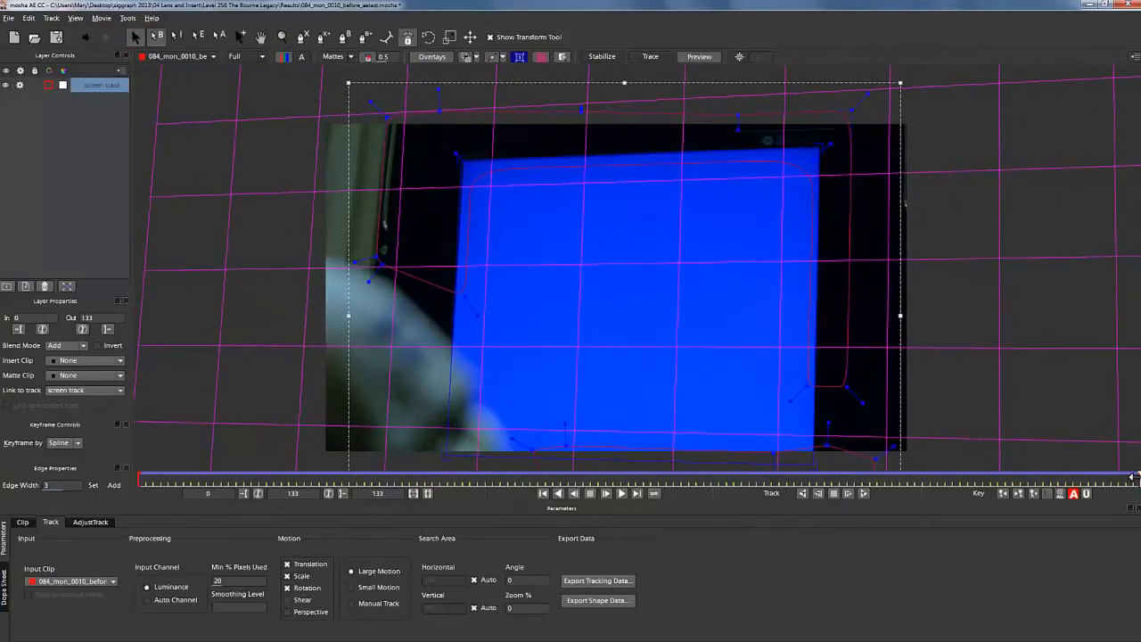
drag(1133, 476, 916, 427)
key(space)
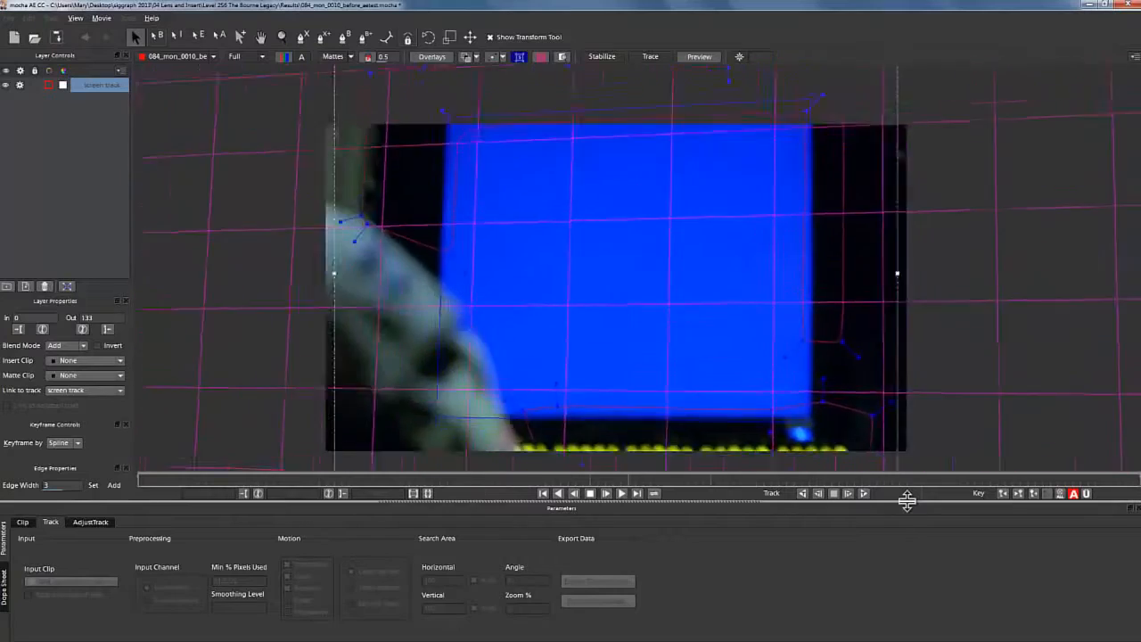
key(space)
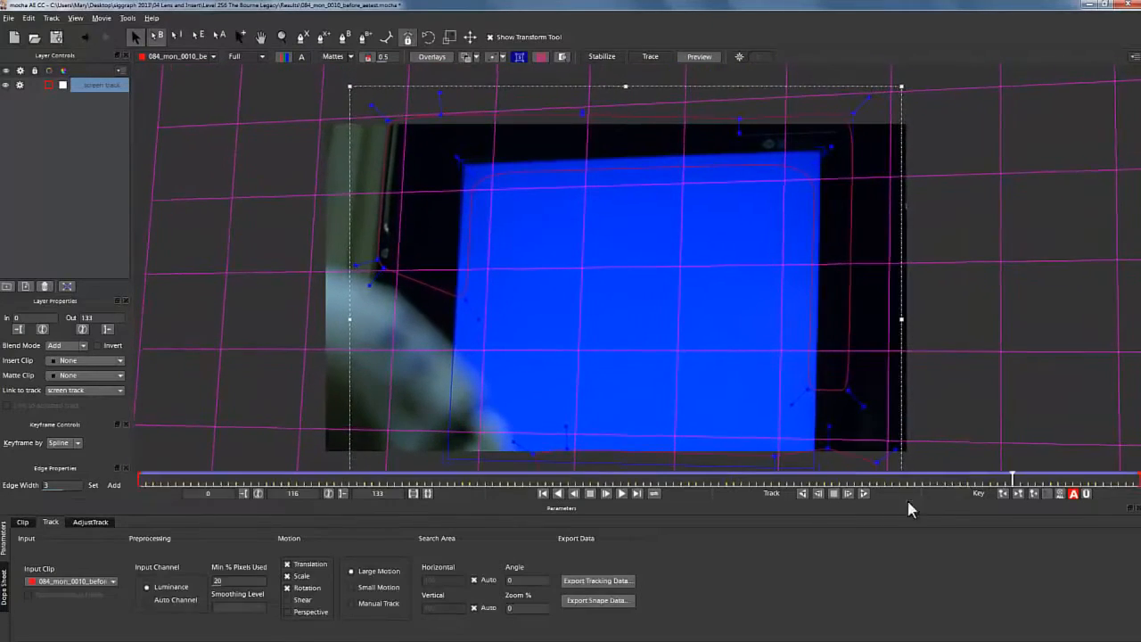
Step: Nudge the right, top and left edges of the planar surface at frame 116 so it frames the blue screen with a small margin
drag(814, 331, 823, 329)
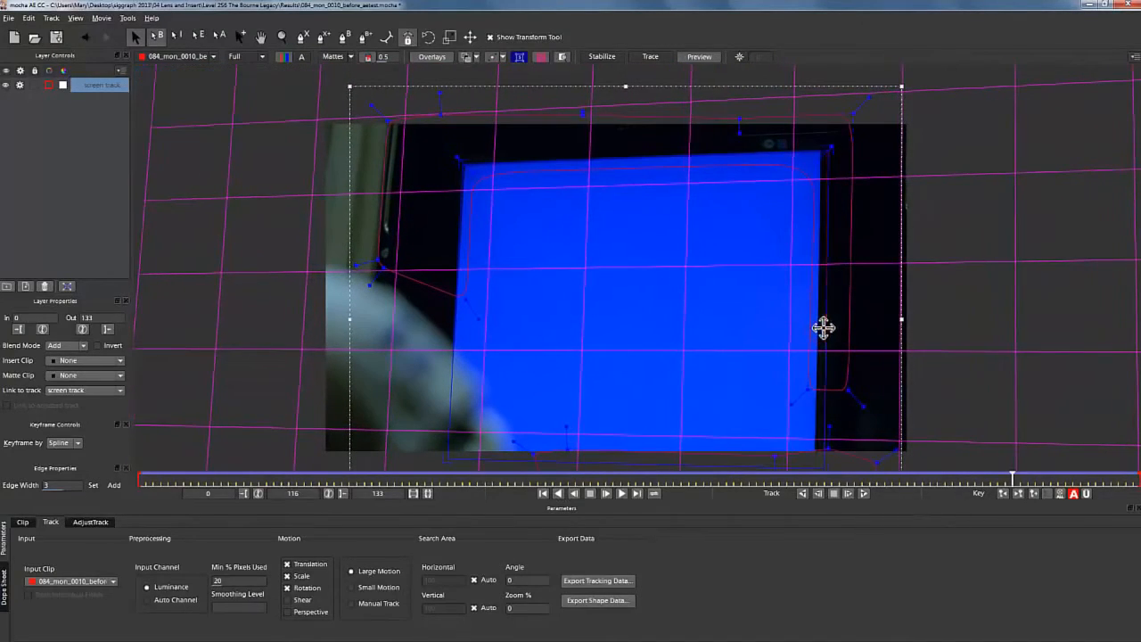
drag(648, 148, 650, 154)
drag(456, 239, 451, 241)
Step: Play and scrub through the clip to check how the planar surface follows the blue screen, ending at frame 58
click(599, 365)
key(space)
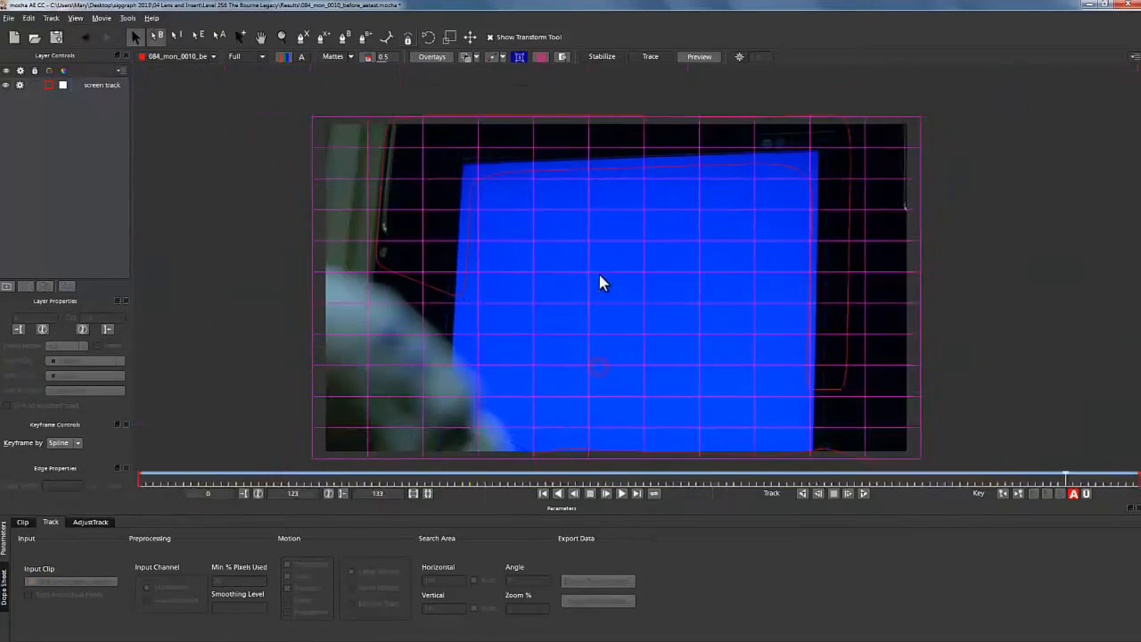
click(502, 175)
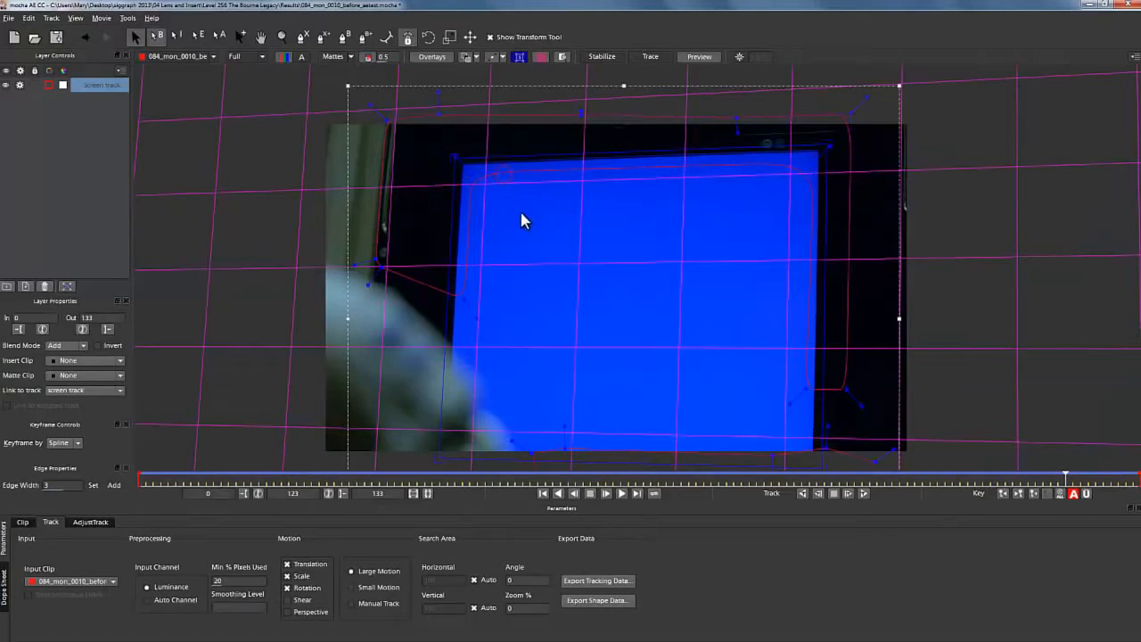
key(x)
drag(556, 280, 561, 229)
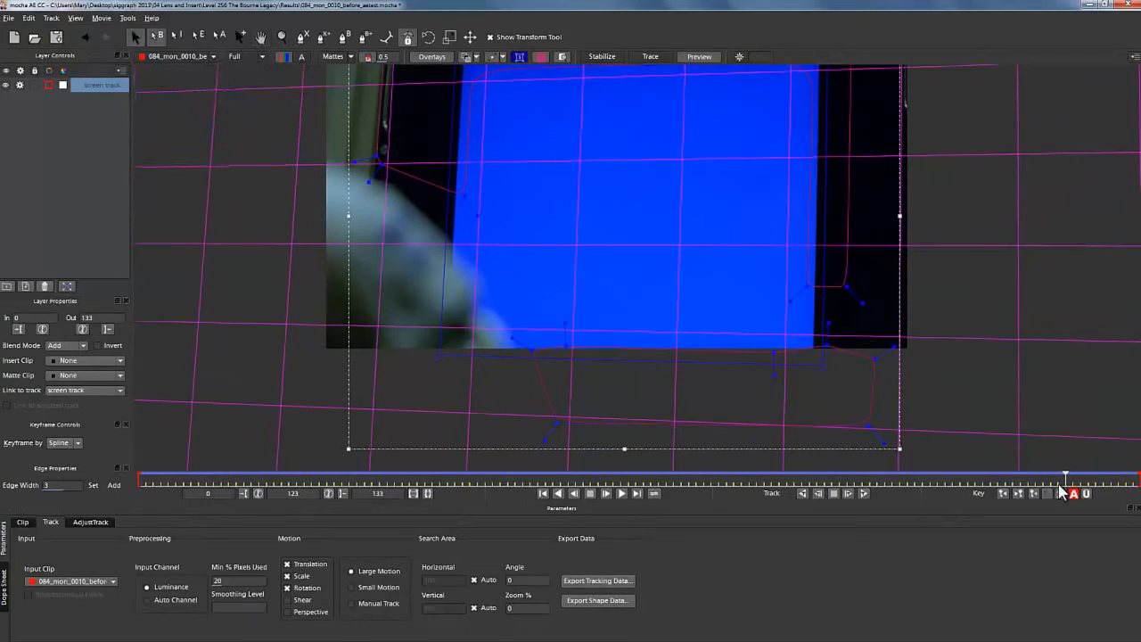
drag(1063, 475, 572, 473)
drag(564, 200, 565, 207)
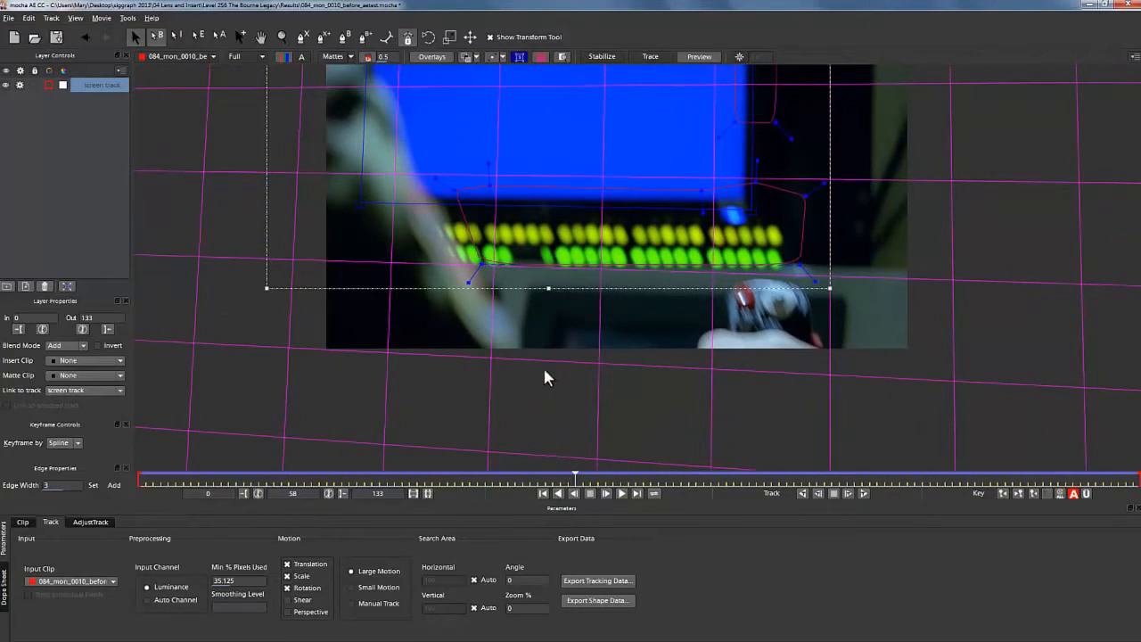
Step: Scrub and play through the whole clip up to frame 133 to check how the planar surface holds to the blue screen
drag(576, 478, 5, 461)
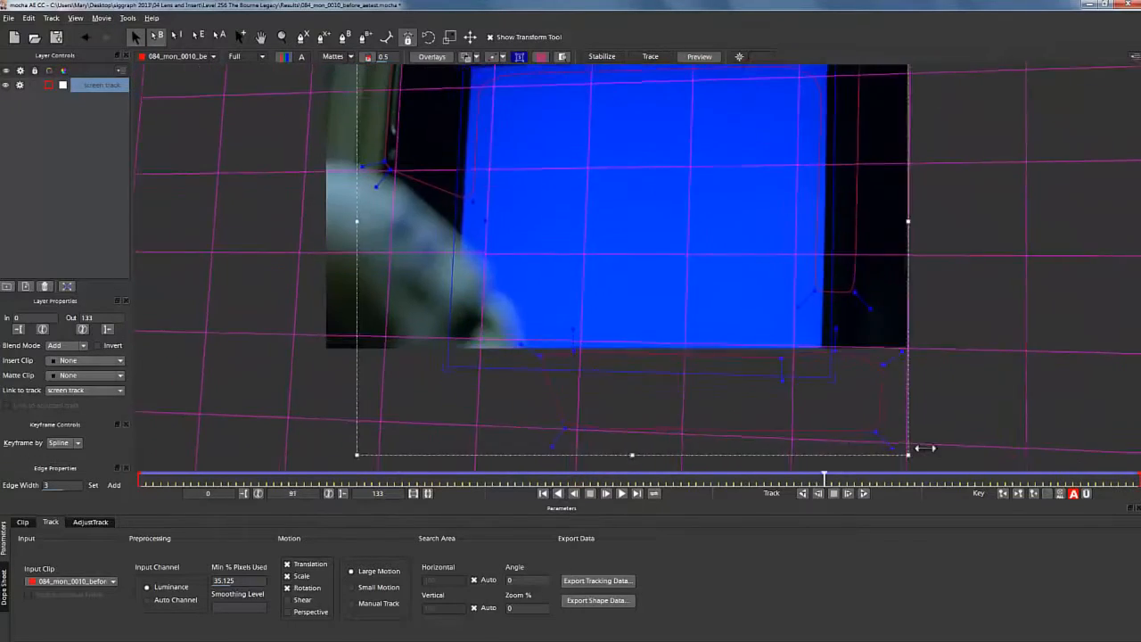
click(263, 37)
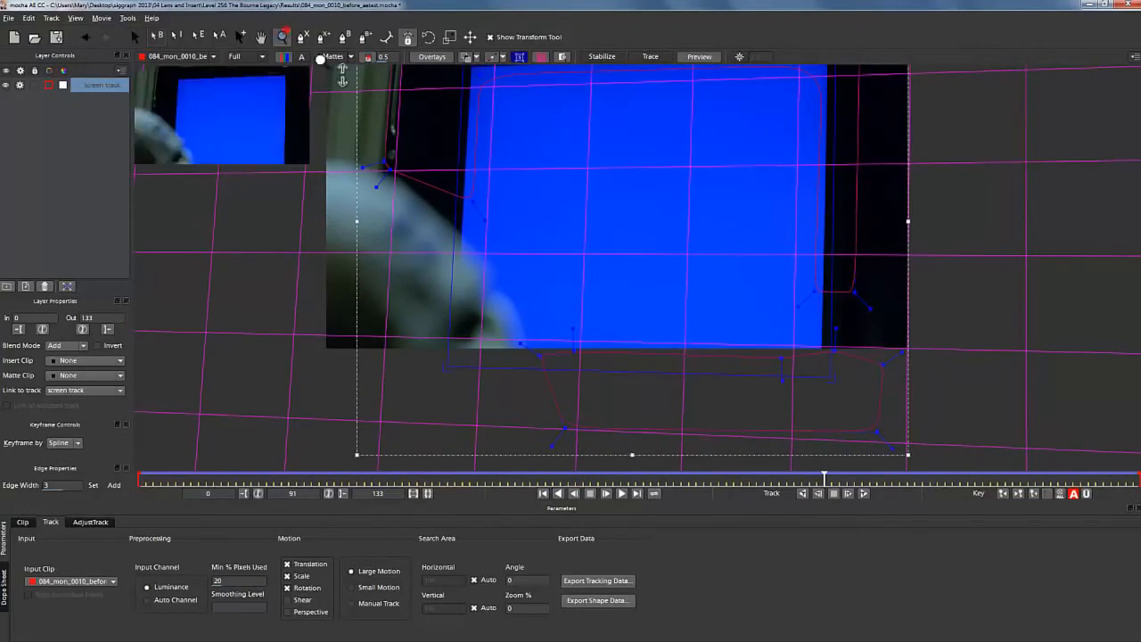
scroll(523, 157, down, 3)
key(z)
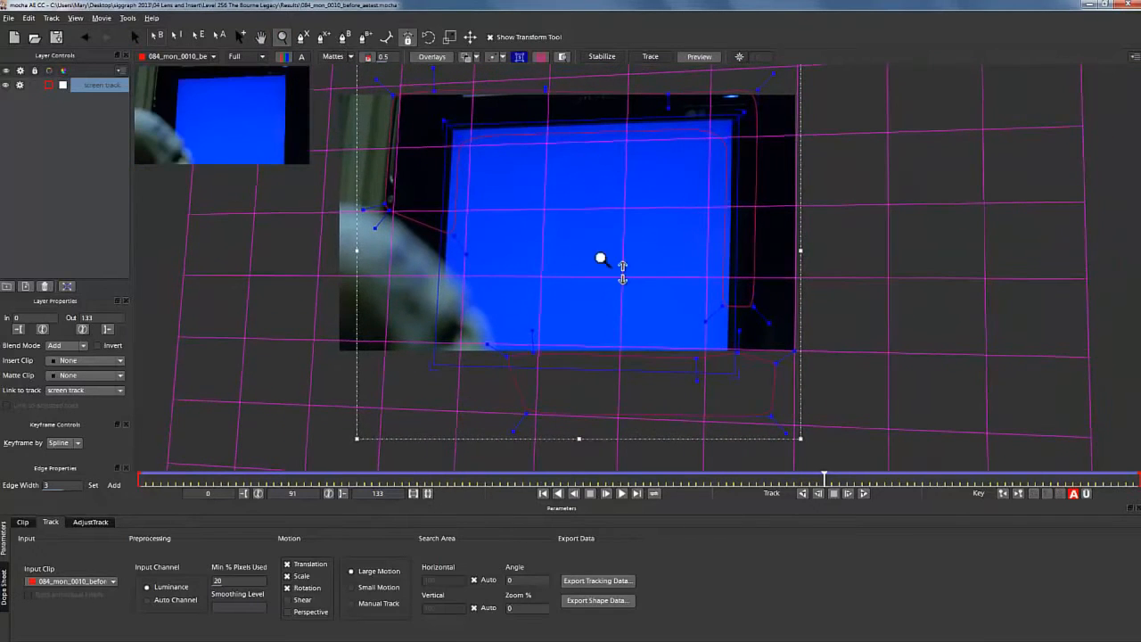
drag(823, 478, 1138, 478)
drag(970, 492, 559, 493)
key(x)
drag(606, 269, 603, 311)
drag(559, 480, 1137, 448)
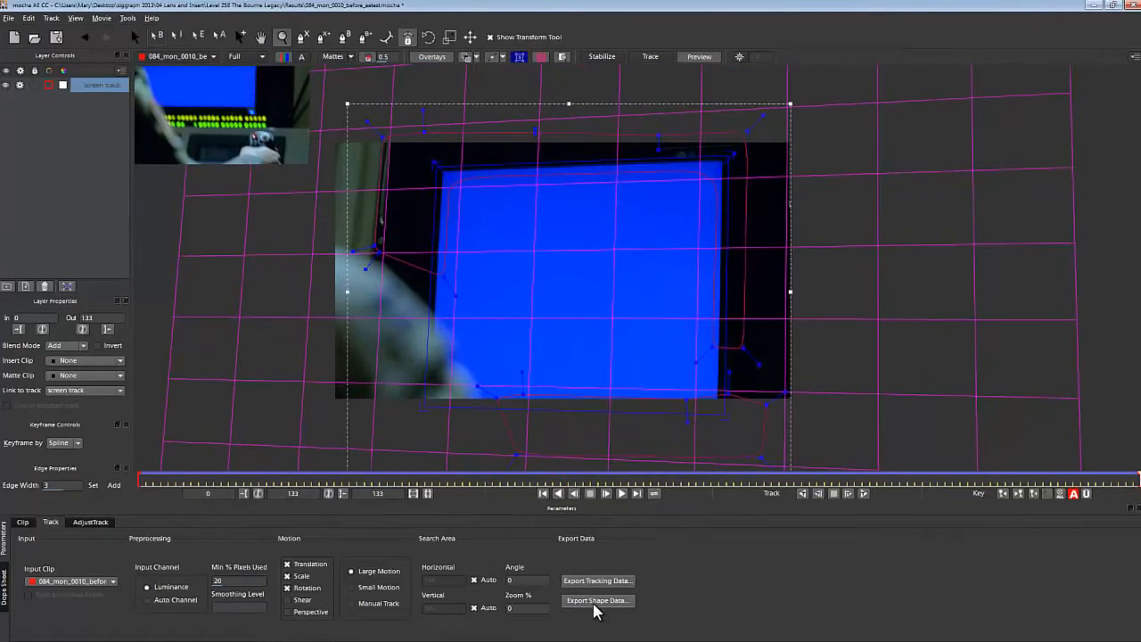
Step: Return to frame 0 and push the planar surface out to the corners of the image
click(149, 479)
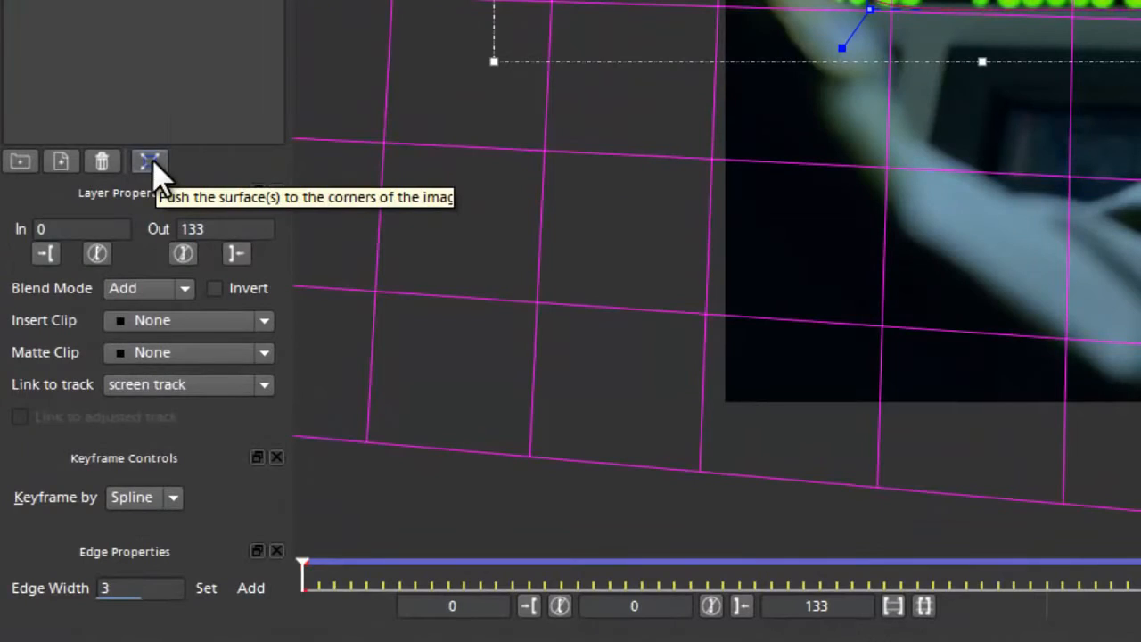
click(152, 163)
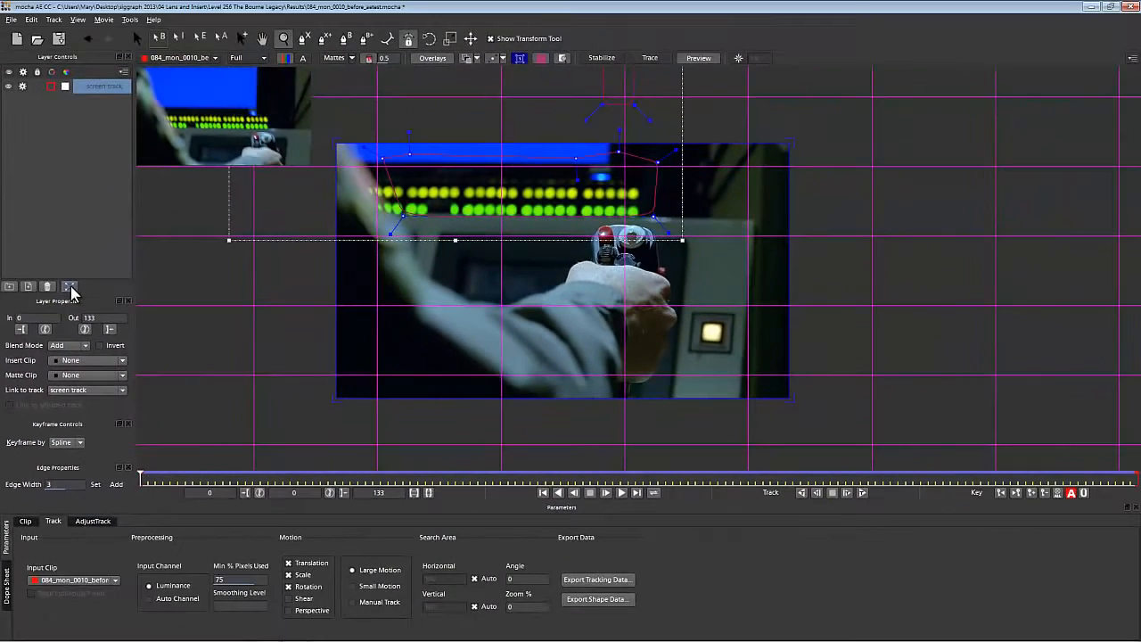
Step: Switch to After Effects and import NAB2013_LOOP.mov into the project
click(294, 631)
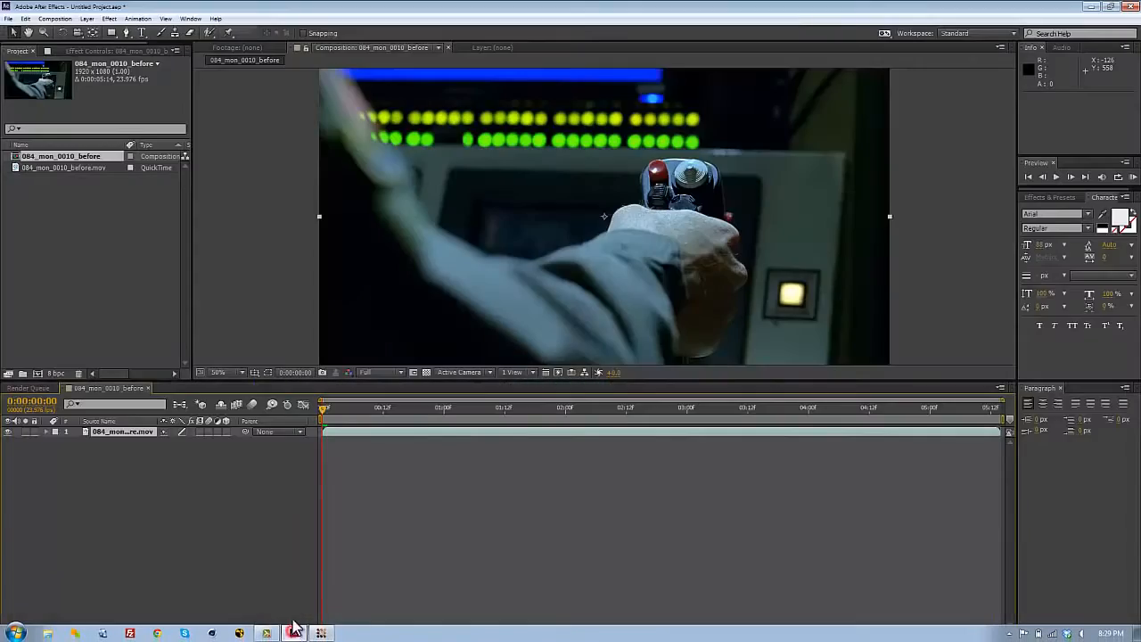
right_click(145, 273)
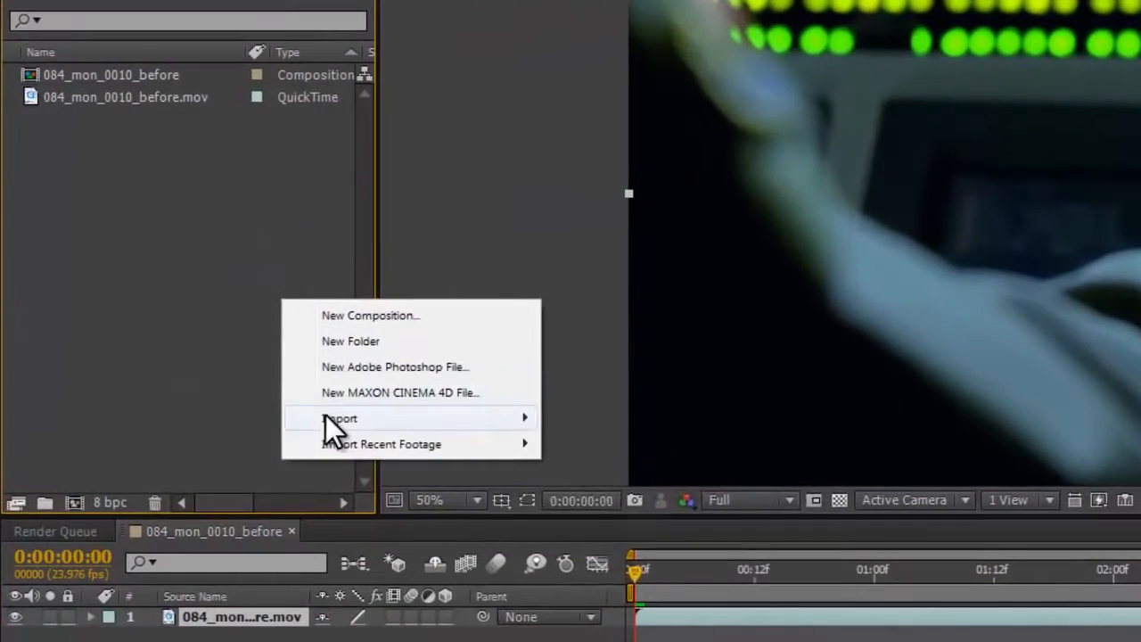
click(164, 328)
click(644, 424)
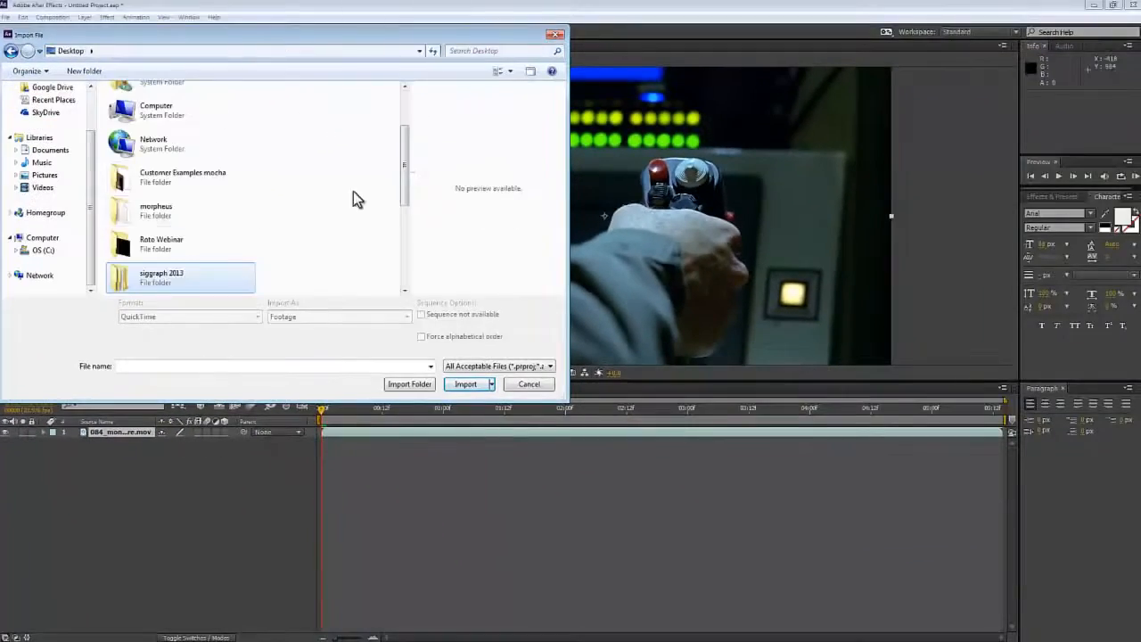
scroll(356, 199, down, 5)
click(165, 277)
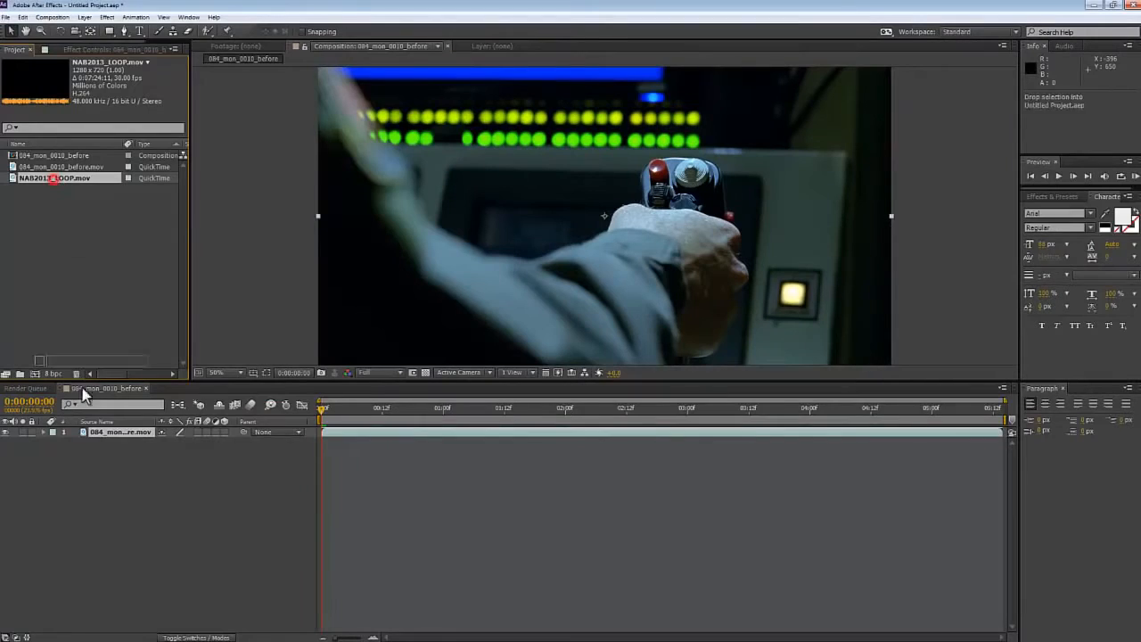
Step: Add NAB2013_LOOP.mov to the 084_mon_0010_before composition and stack it above the 084_mon_0010_before.mov layer
drag(81, 389, 82, 479)
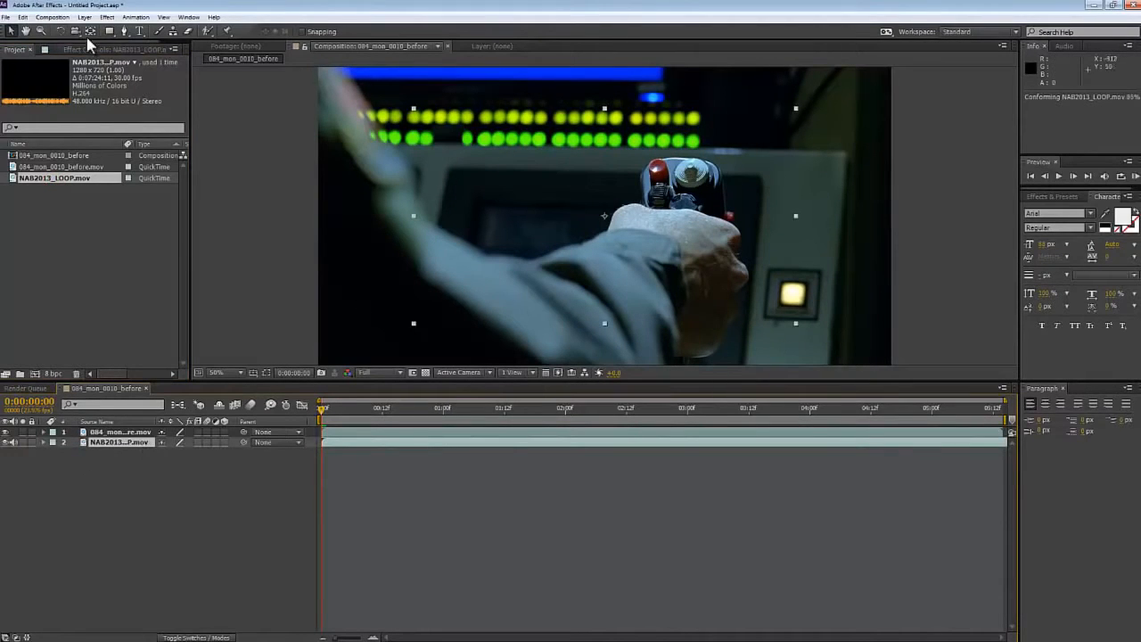
key(z)
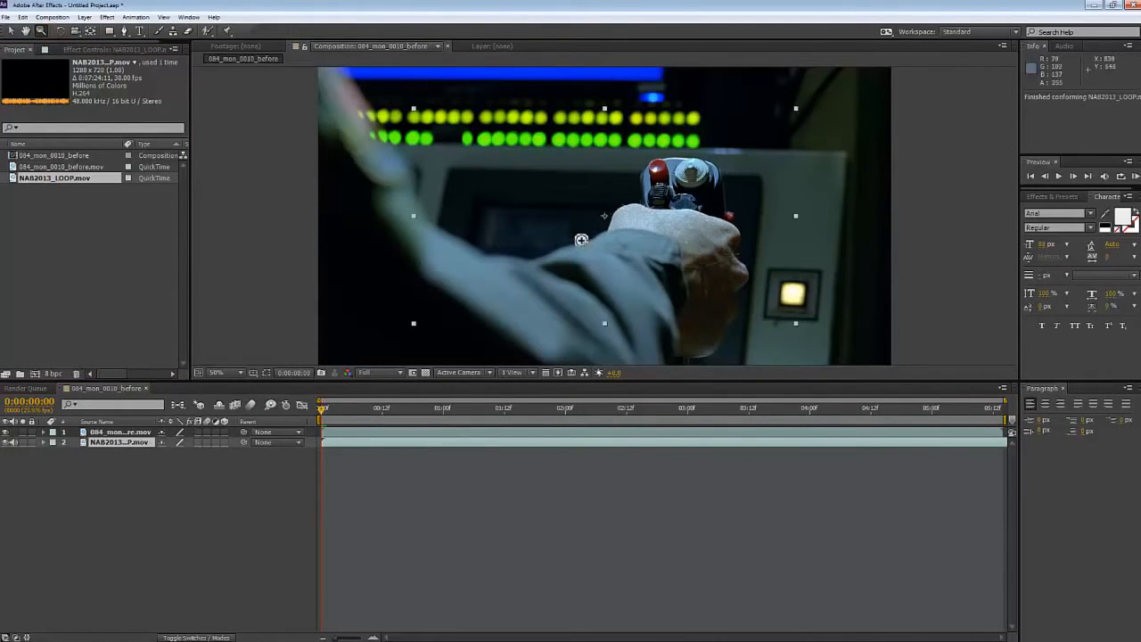
click(668, 408)
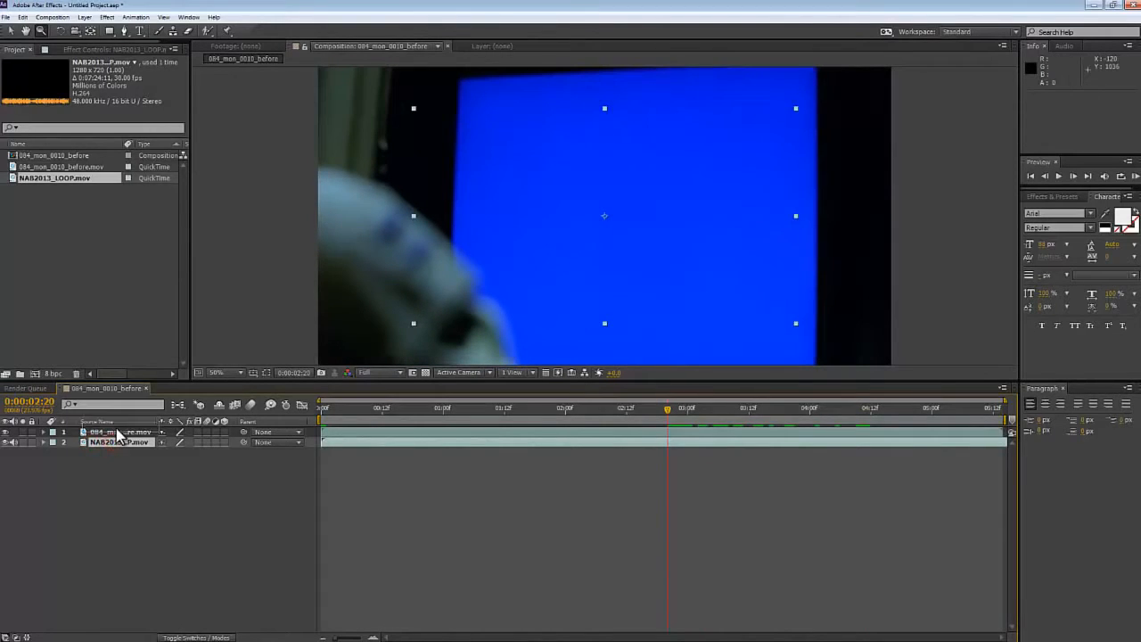
drag(118, 434, 119, 432)
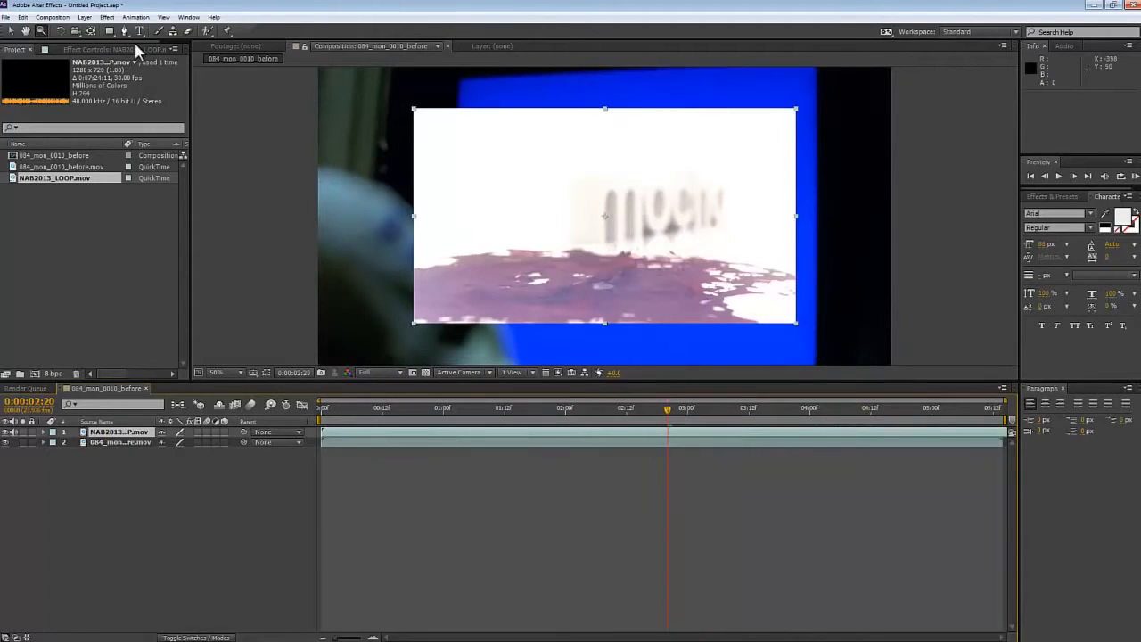
click(11, 32)
drag(415, 110, 439, 82)
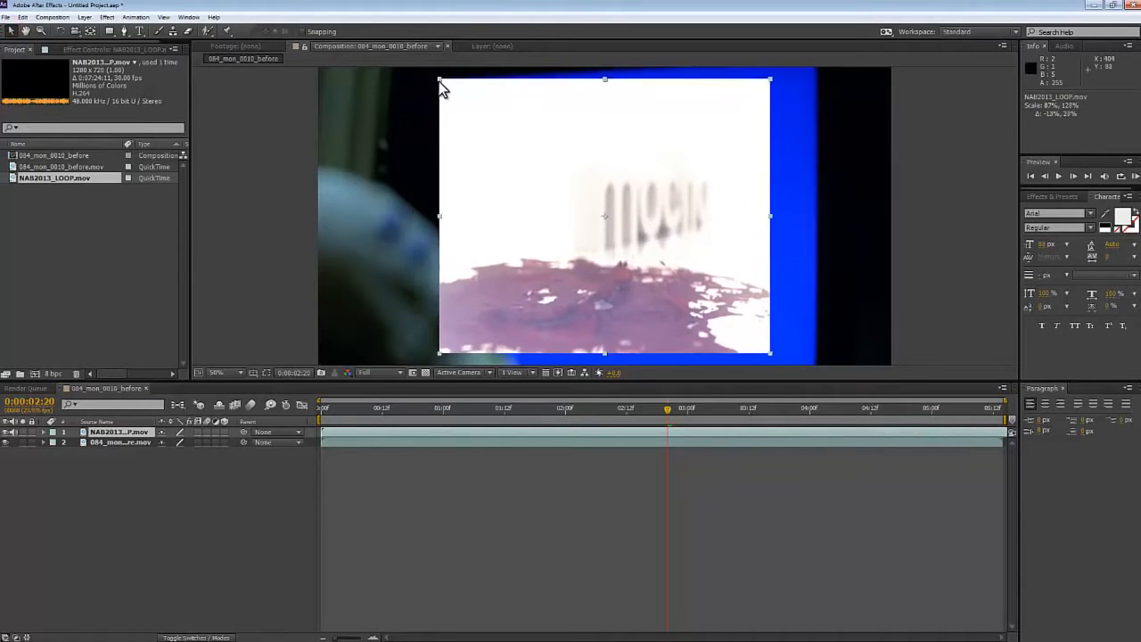
key(ctrl+z)
key(ctrl+z)
key(ctrl+shift+z)
Step: Enlarge the NAB2013_LOOP layer until it covers the whole frame and centre it at about 968, 536
drag(796, 323, 920, 396)
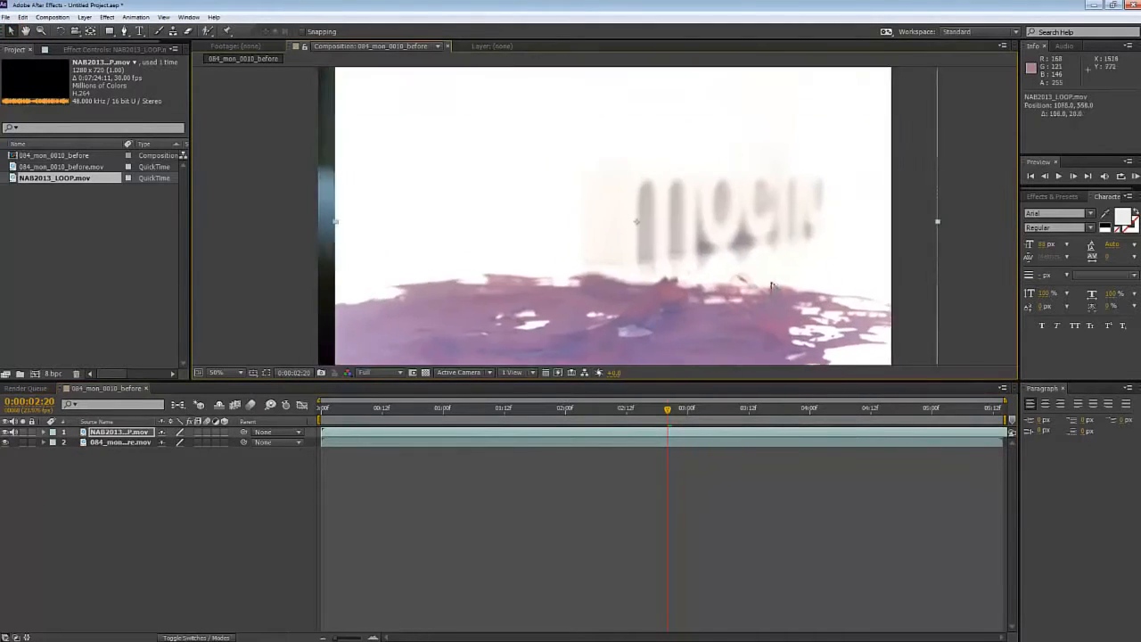
key(Home)
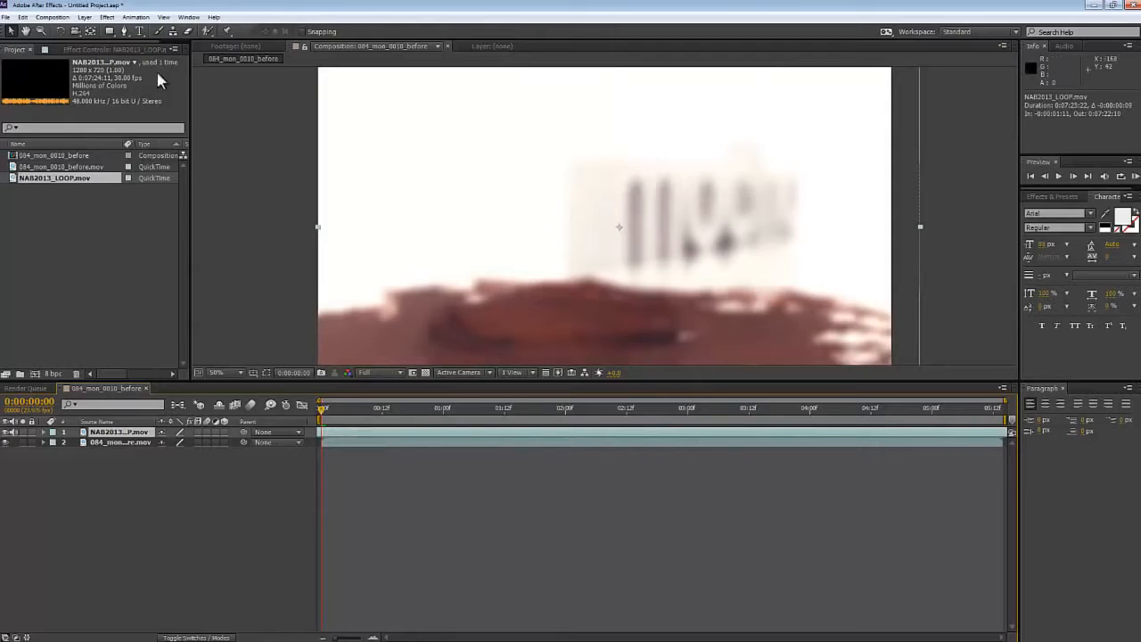
scroll(502, 217, down, 1)
drag(491, 220, 464, 218)
drag(656, 232, 677, 226)
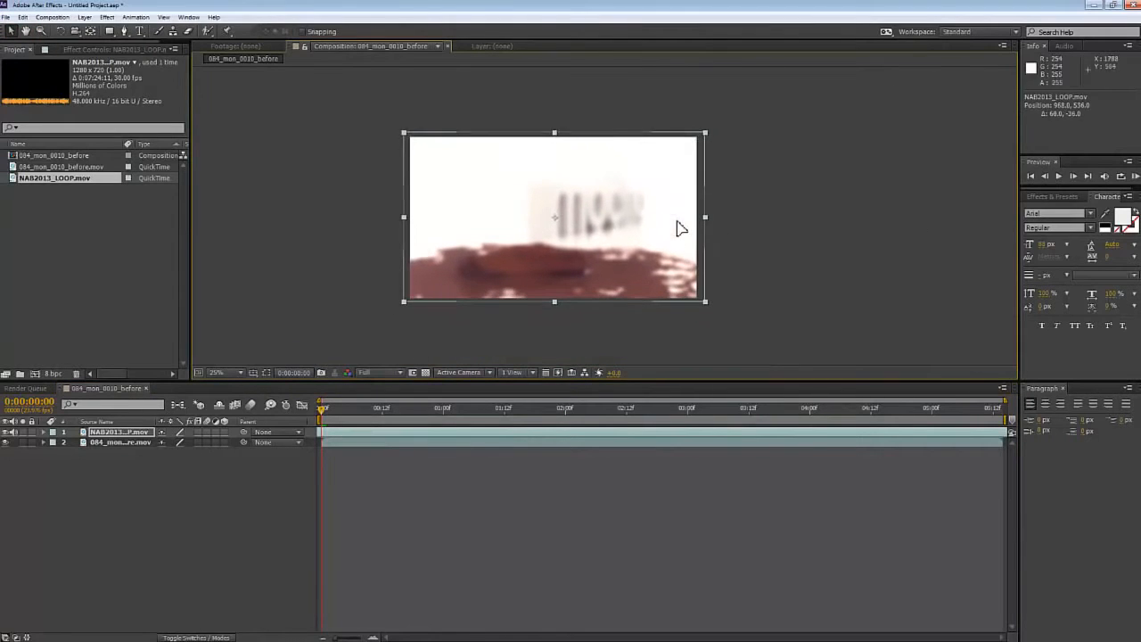
Step: Try Multiply on the NAB2013_LOOP layer, then set its blending mode to Overlay
click(212, 635)
click(171, 432)
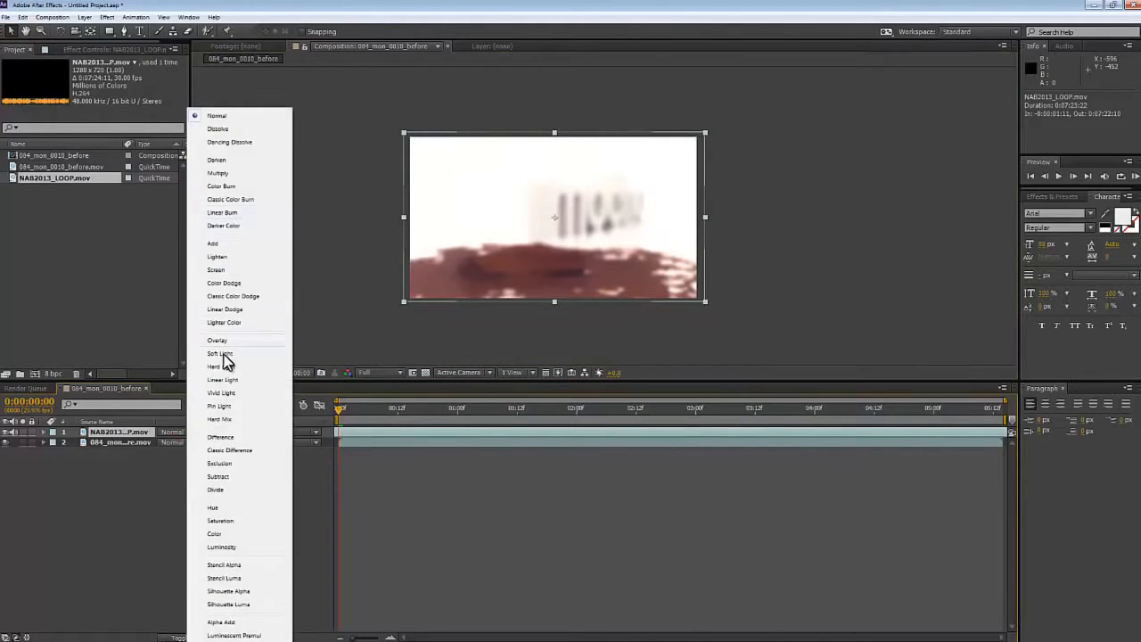
click(230, 173)
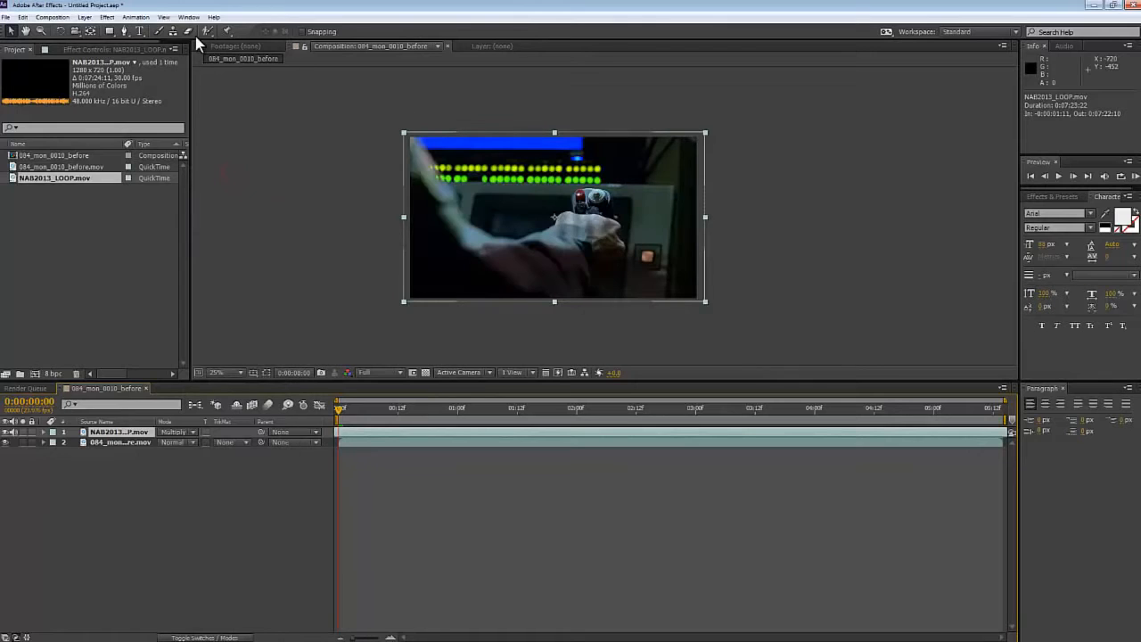
click(188, 432)
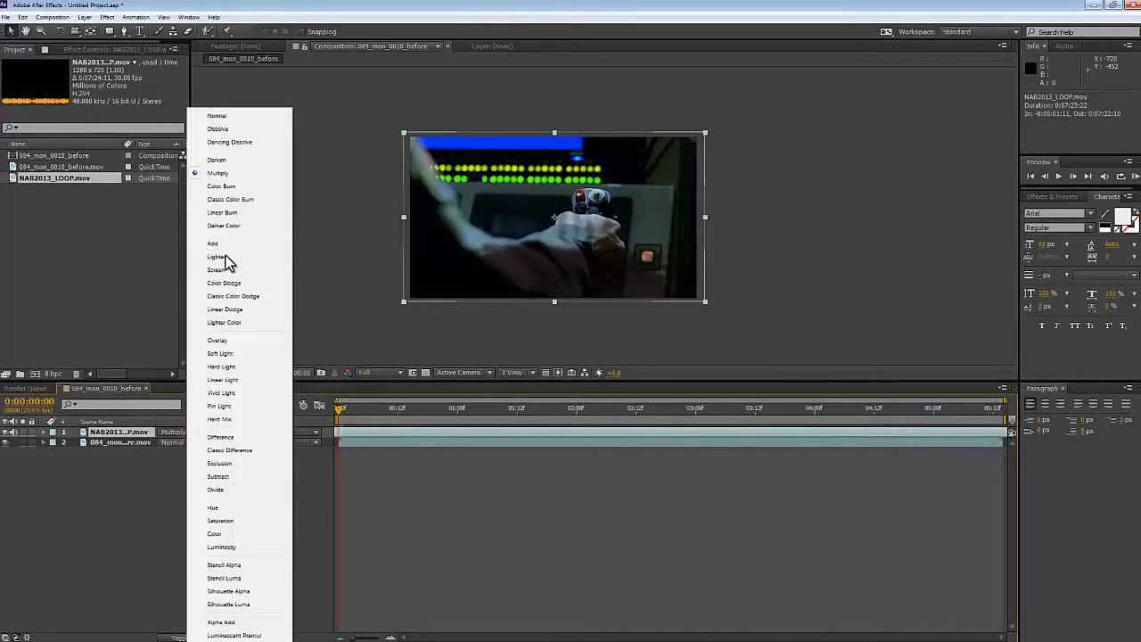
click(218, 344)
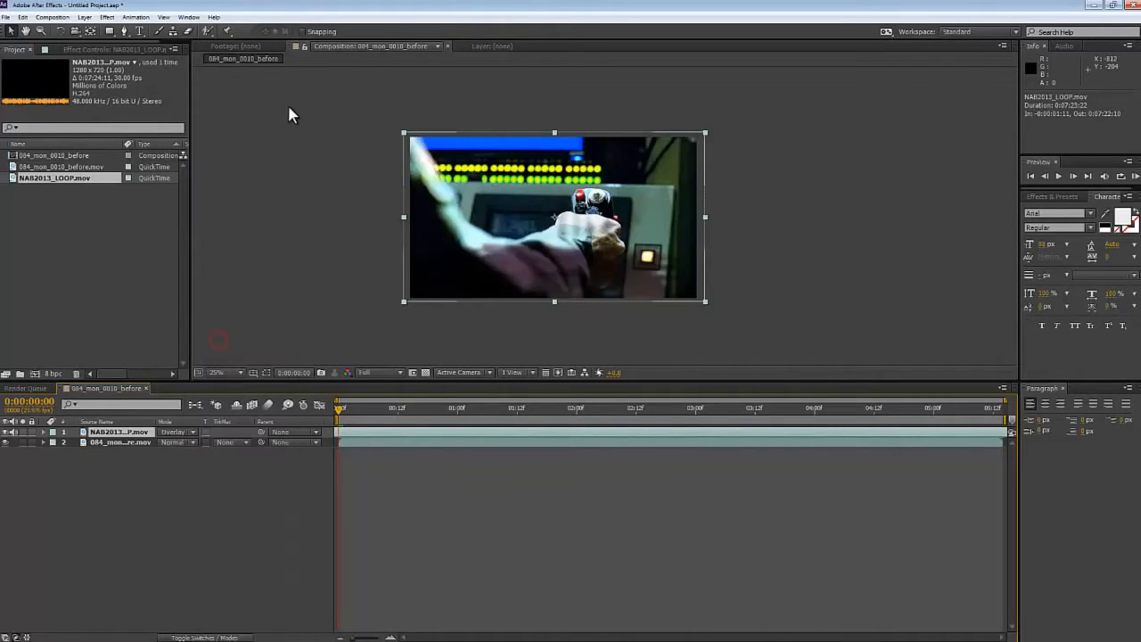
Step: Apply the Corner Pin distort effect to the NAB2013_LOOP layer
click(105, 18)
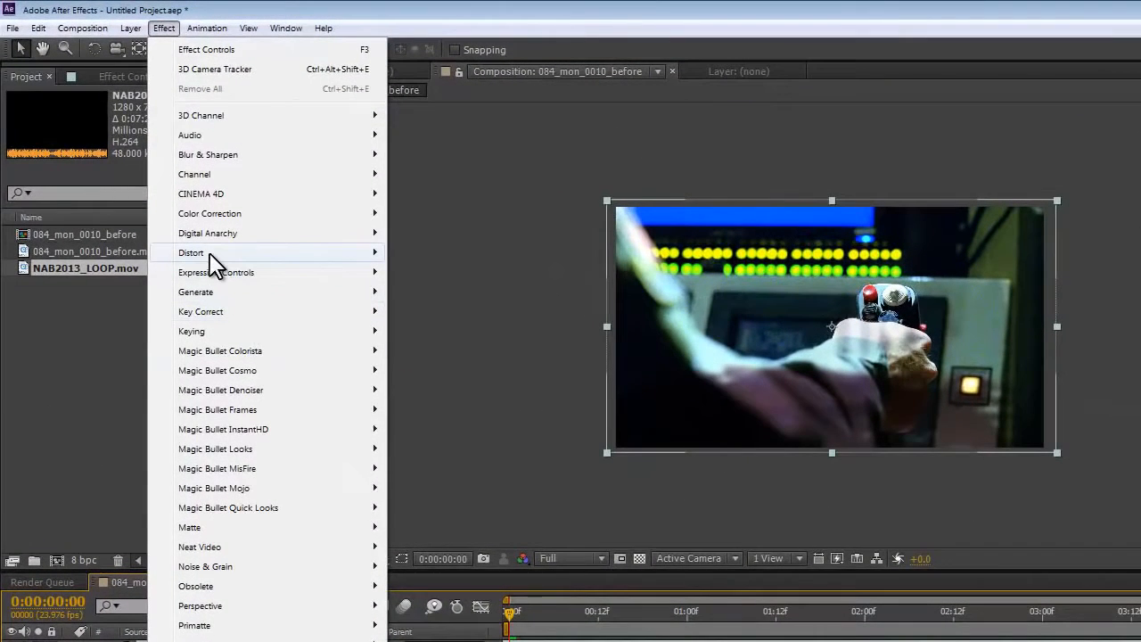
mouse_move(217, 264)
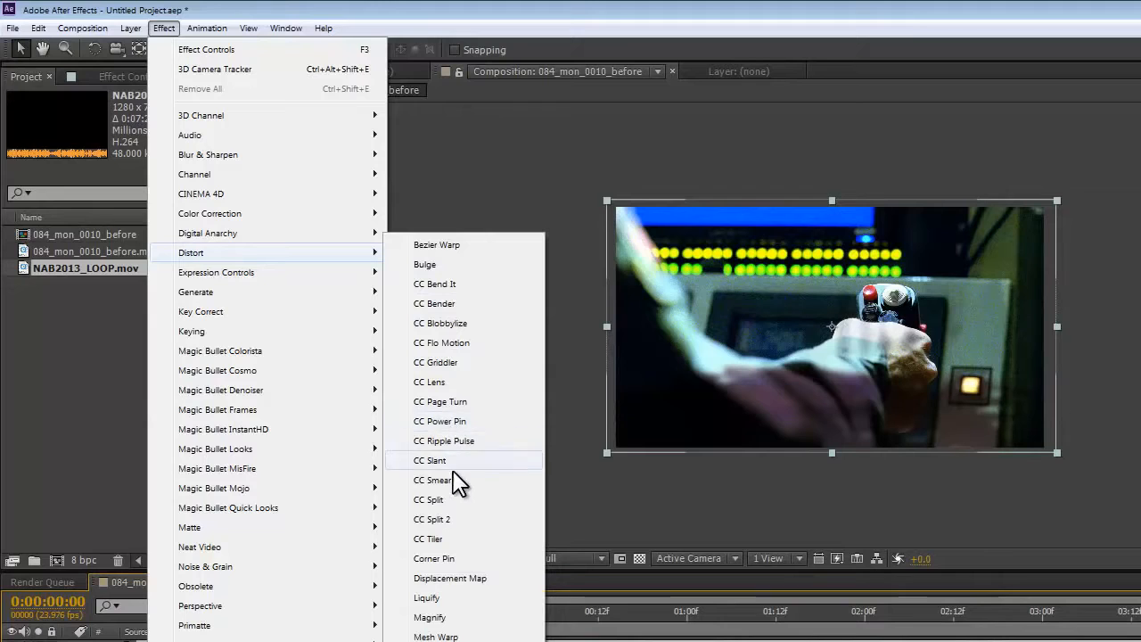
click(435, 558)
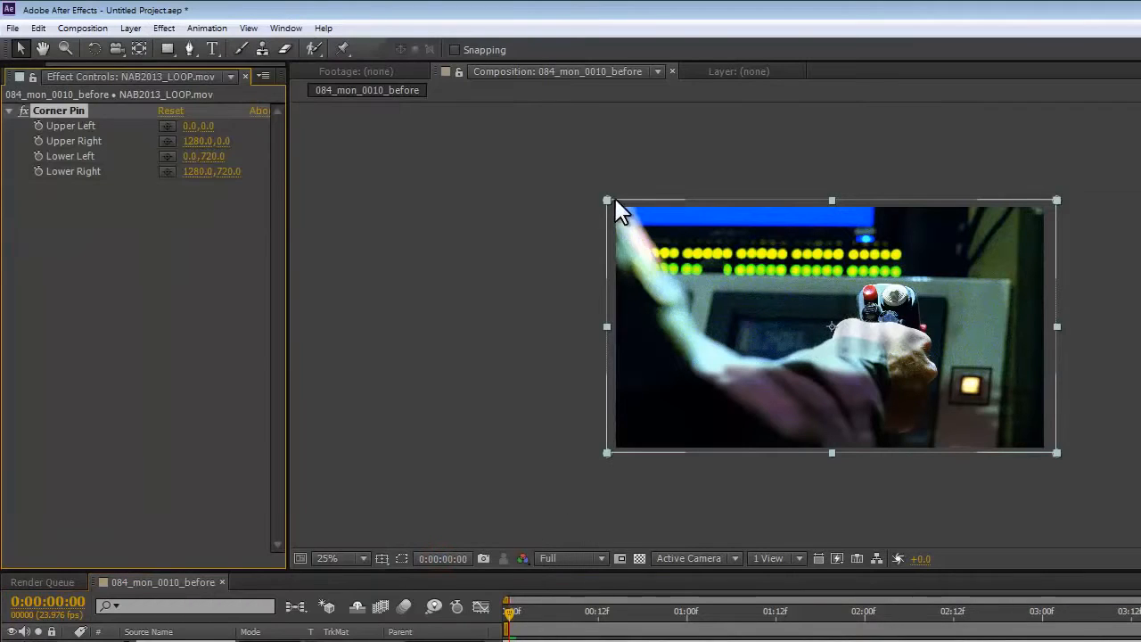
click(610, 205)
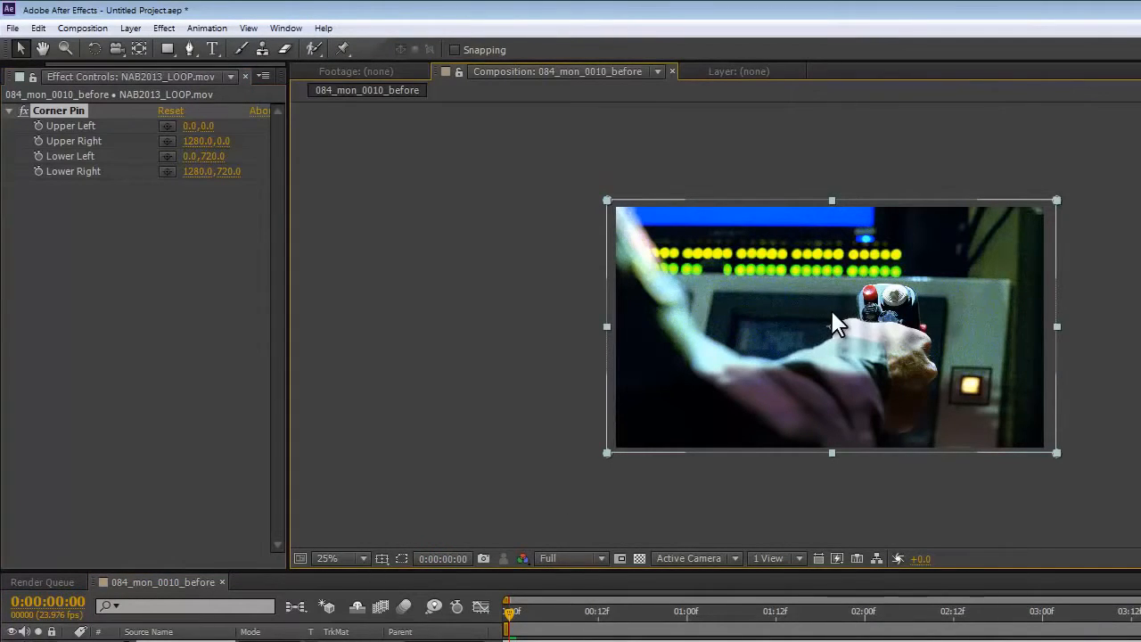
Step: Move the NAB2013_LOOP layer up and left to about 496, 80 and pull its four corner pins inward to fit the monitor screen
drag(839, 326, 728, 221)
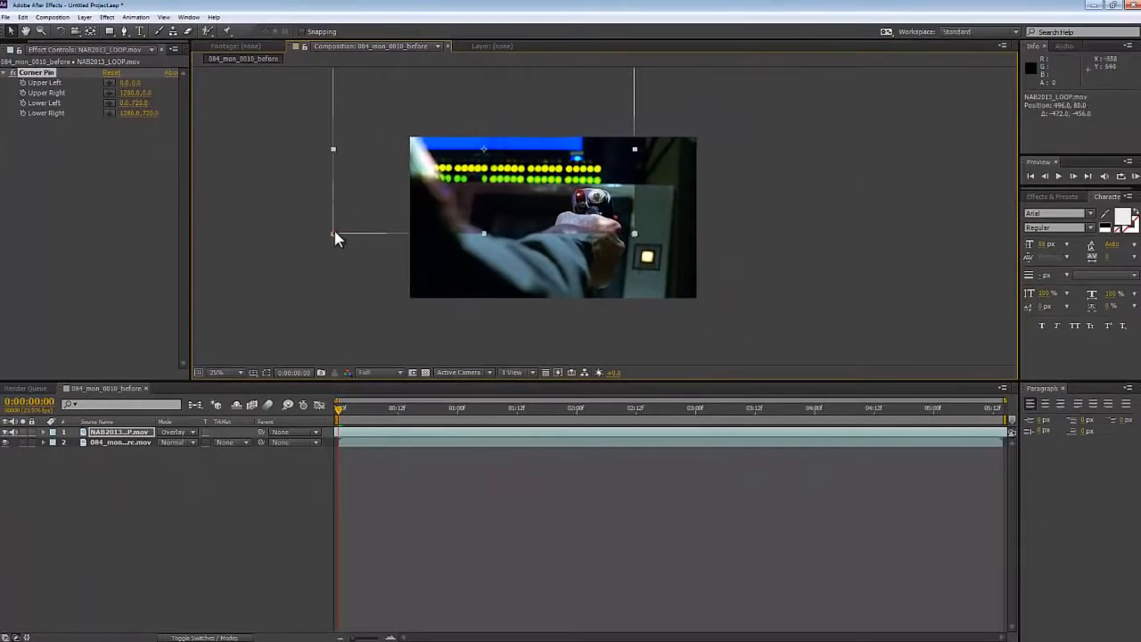
drag(389, 273, 397, 235)
drag(440, 204, 495, 272)
drag(443, 143, 461, 138)
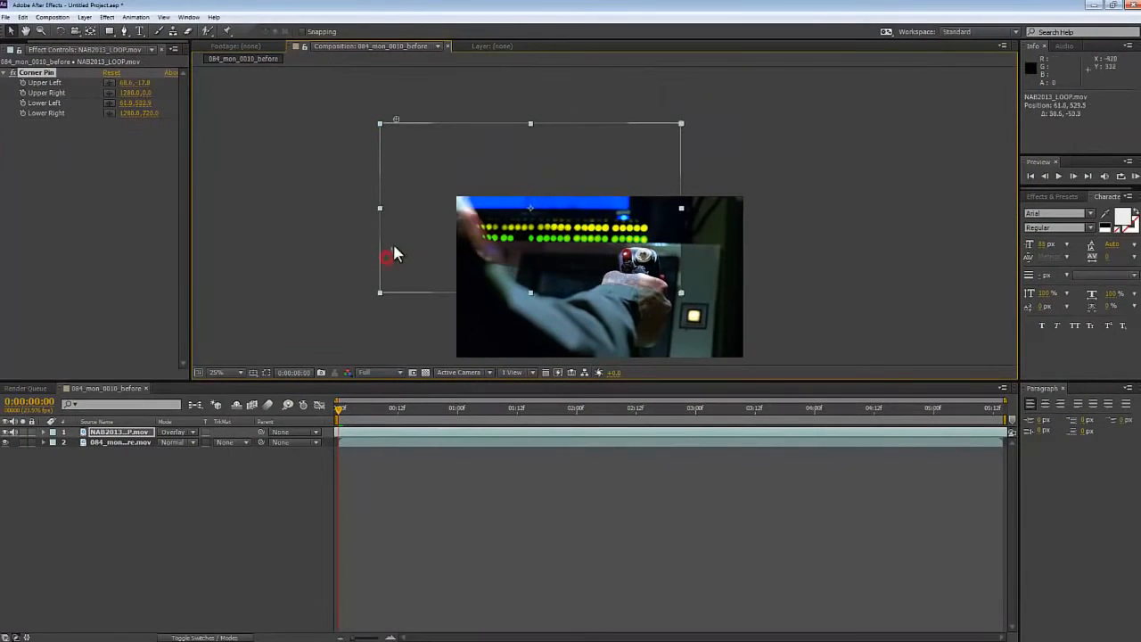
drag(393, 254, 653, 87)
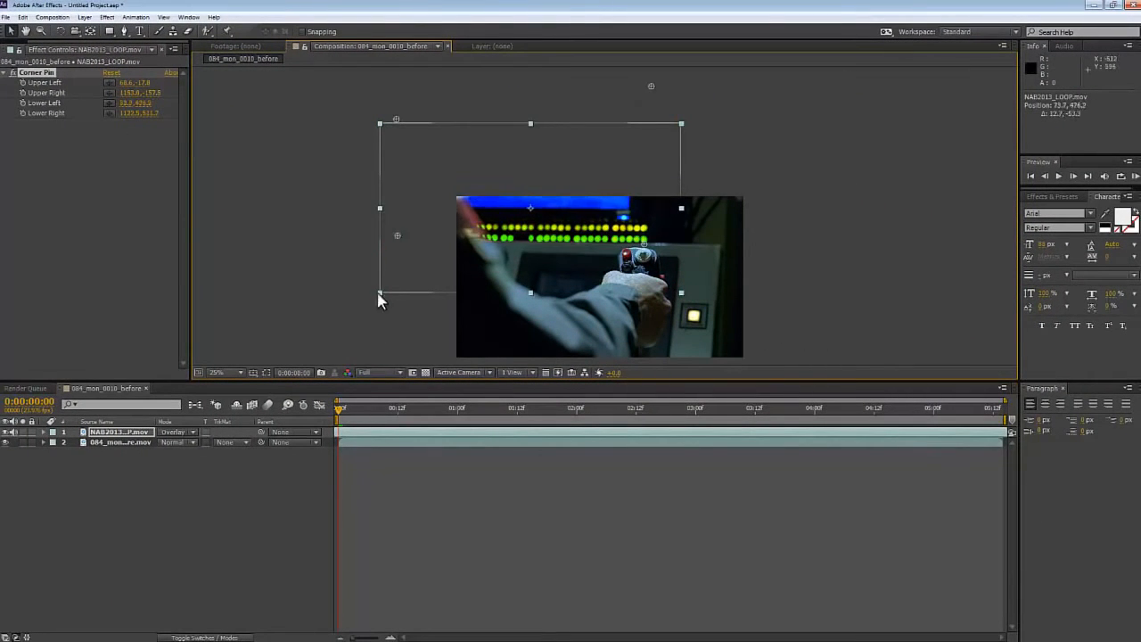
Step: Pre-compose the loop layer as NAB2013_LOOP.mov Comp 1 with all attributes moved into it, open it and return to the 084_mon_0010_before composition
click(83, 16)
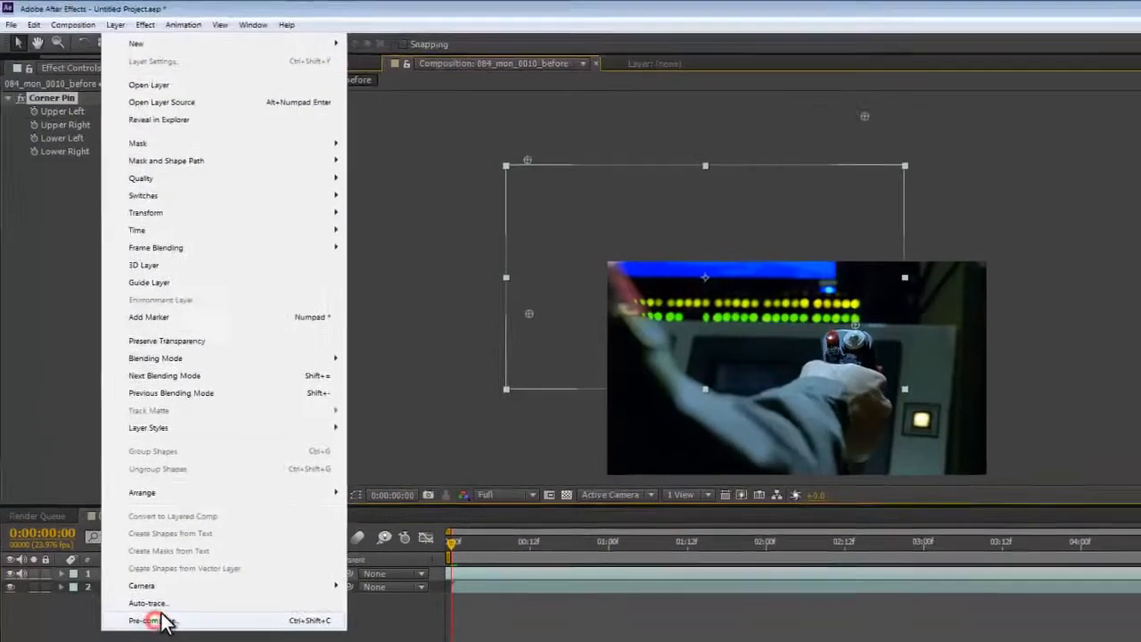
click(112, 468)
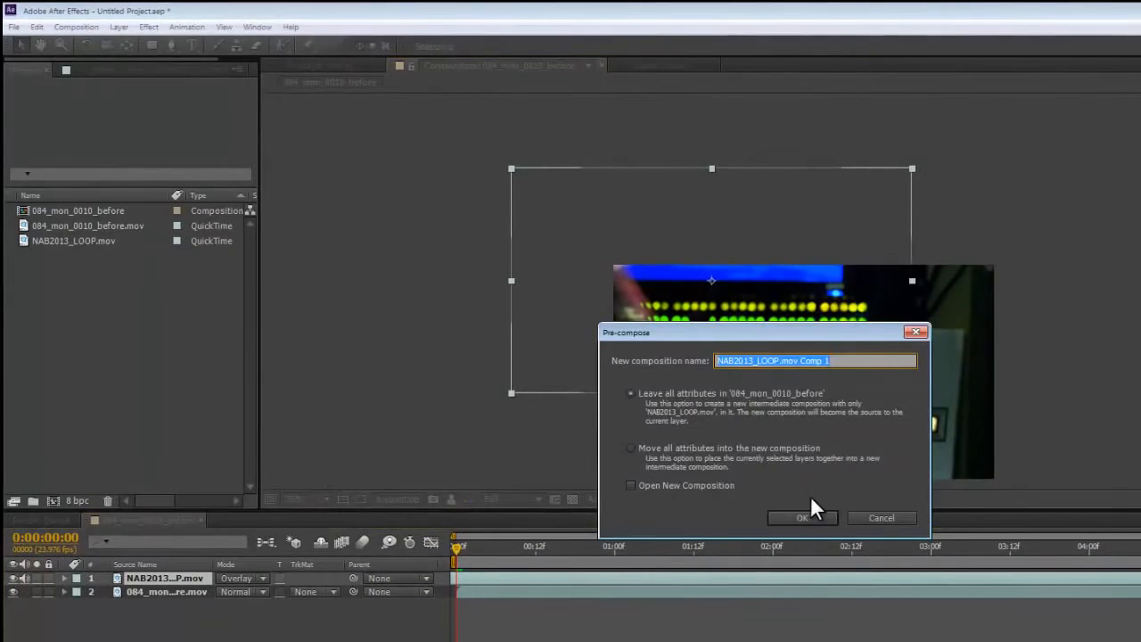
click(637, 446)
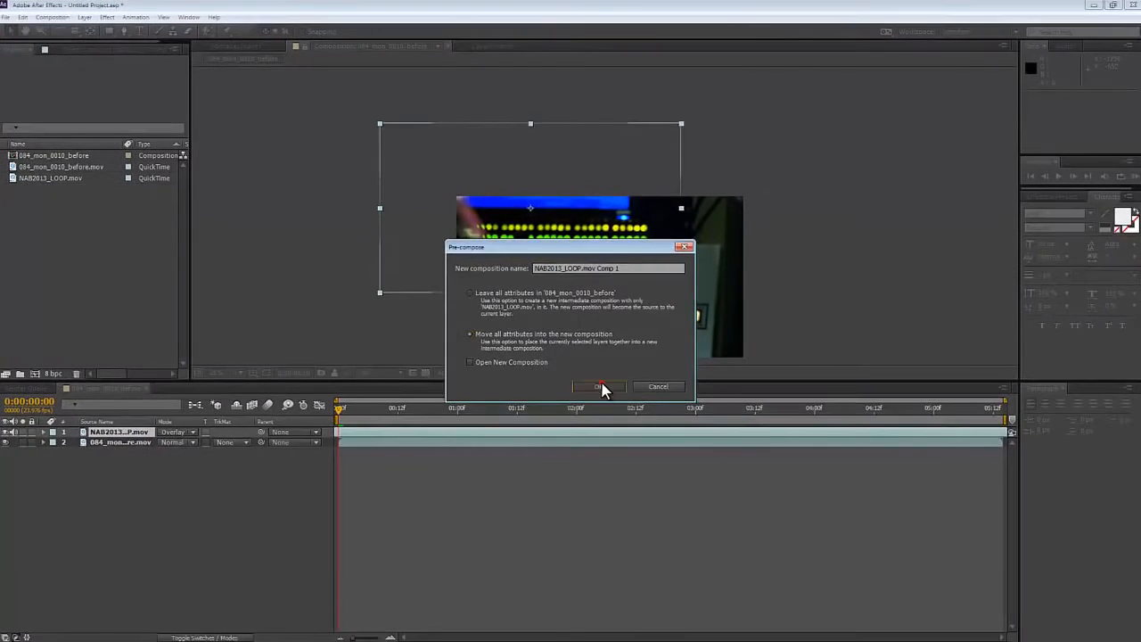
click(599, 386)
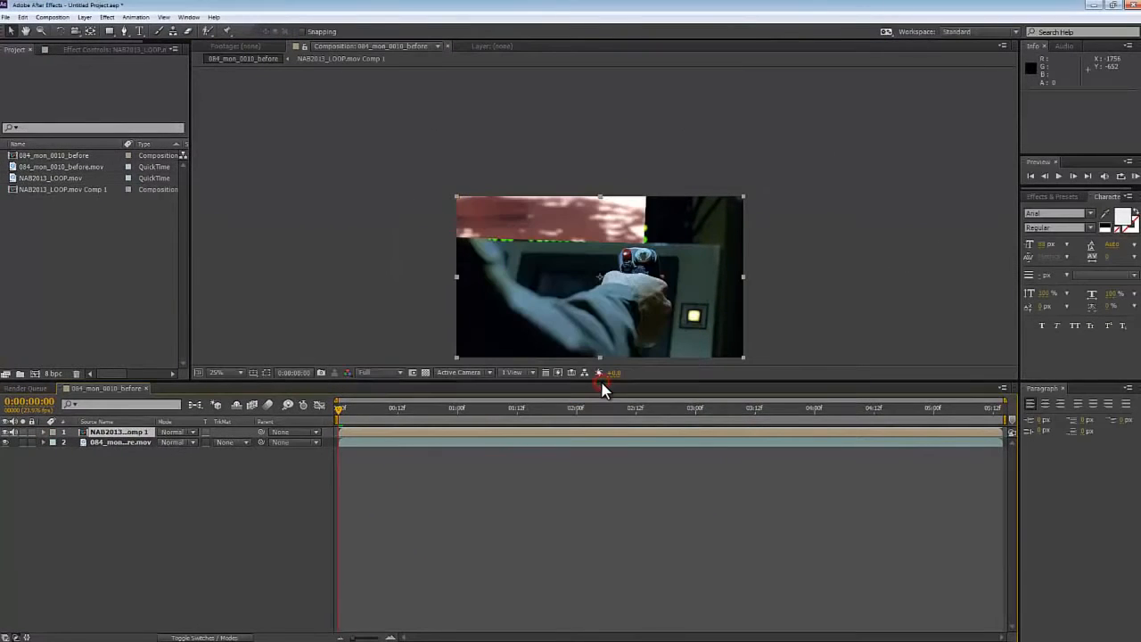
double_click(103, 431)
click(116, 388)
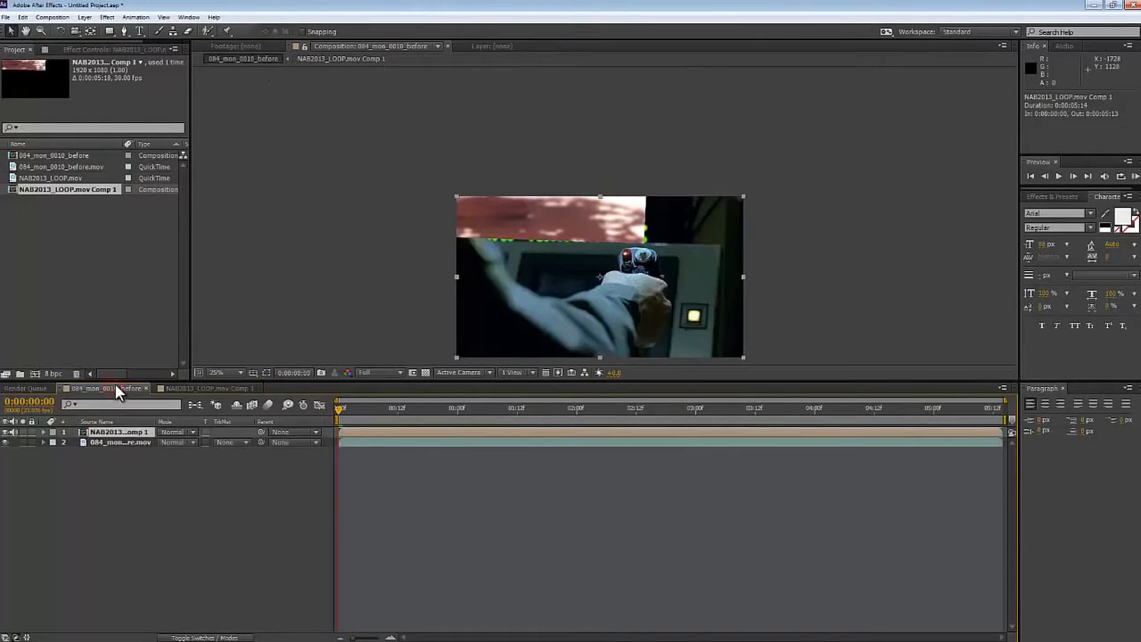
Step: Switch to mocha AE and copy the screen track's data to the clipboard as After Effects Corner Pin [supports motion blur]
mouse_move(256, 640)
click(320, 634)
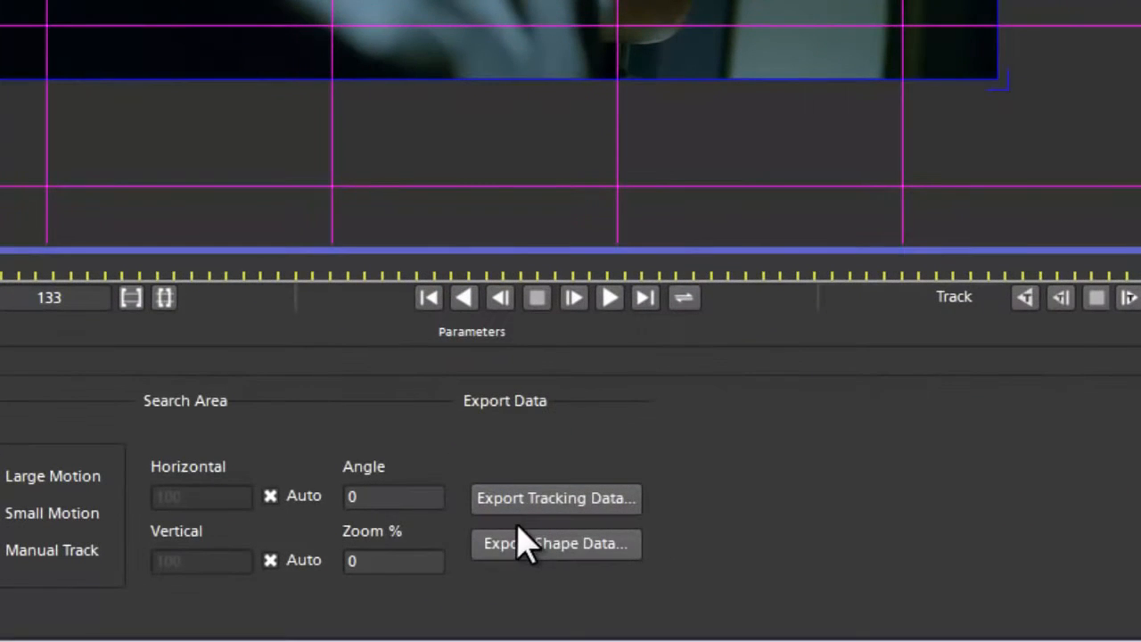
click(568, 505)
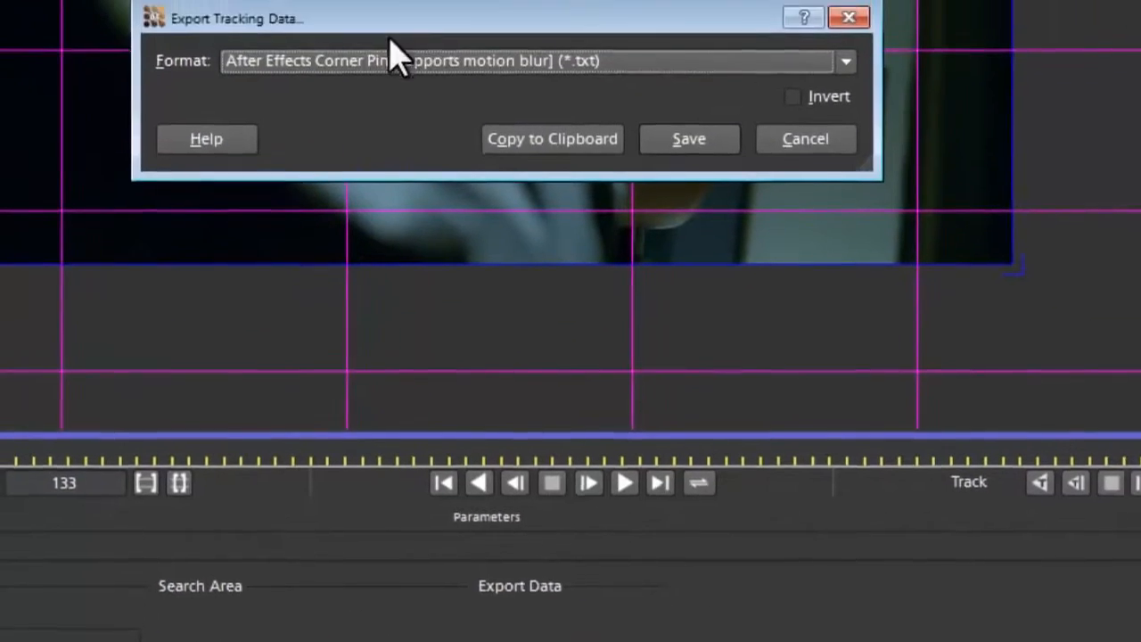
click(393, 59)
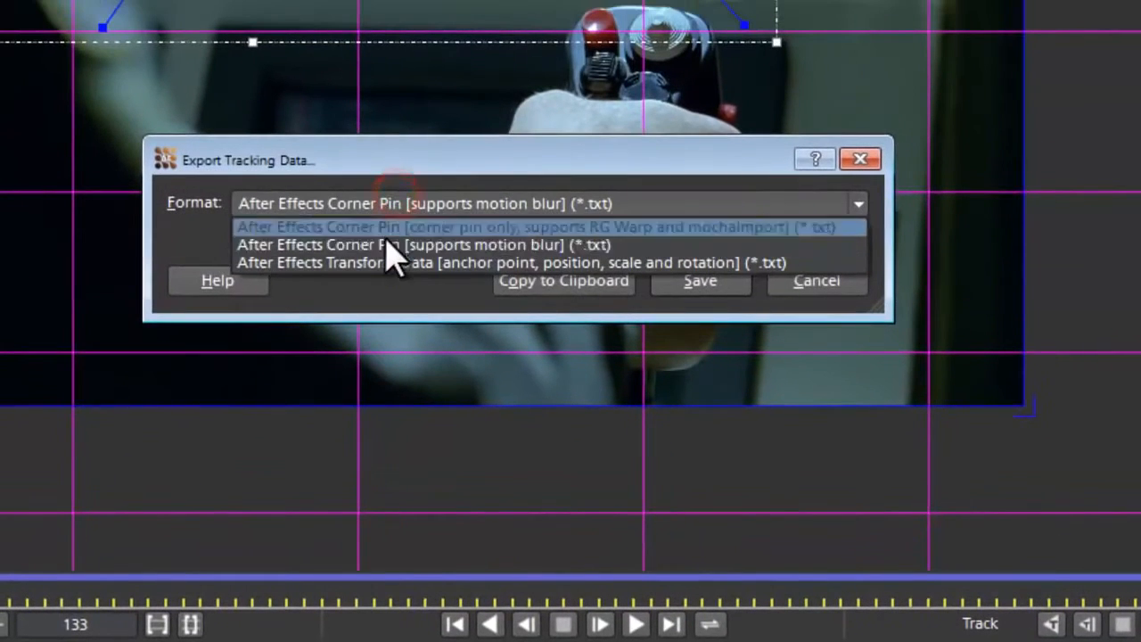
click(389, 243)
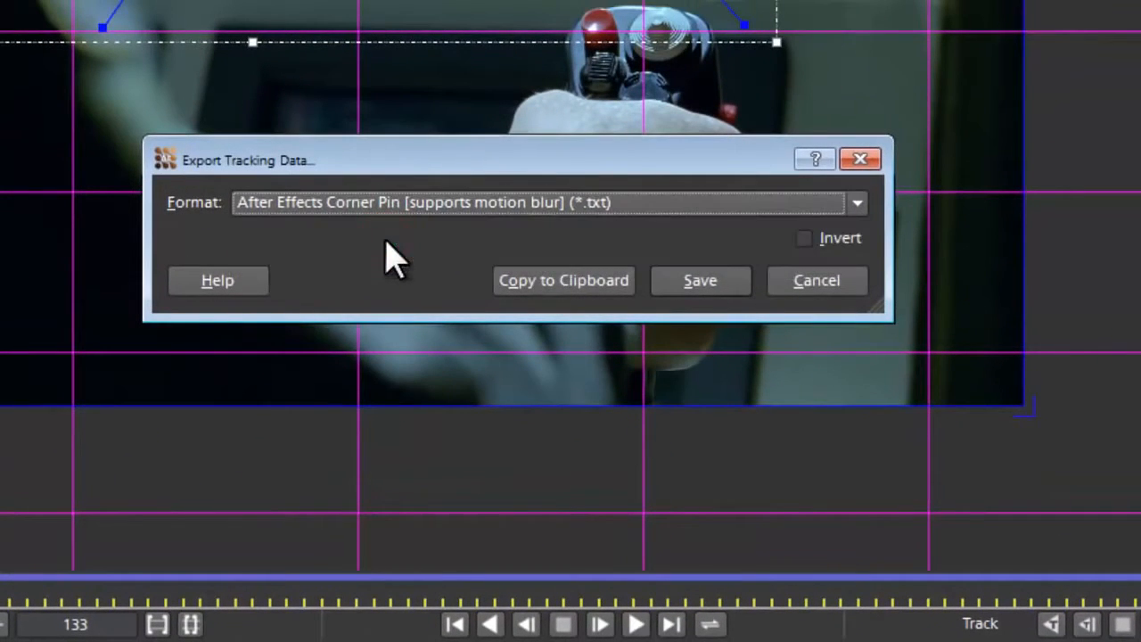
click(576, 282)
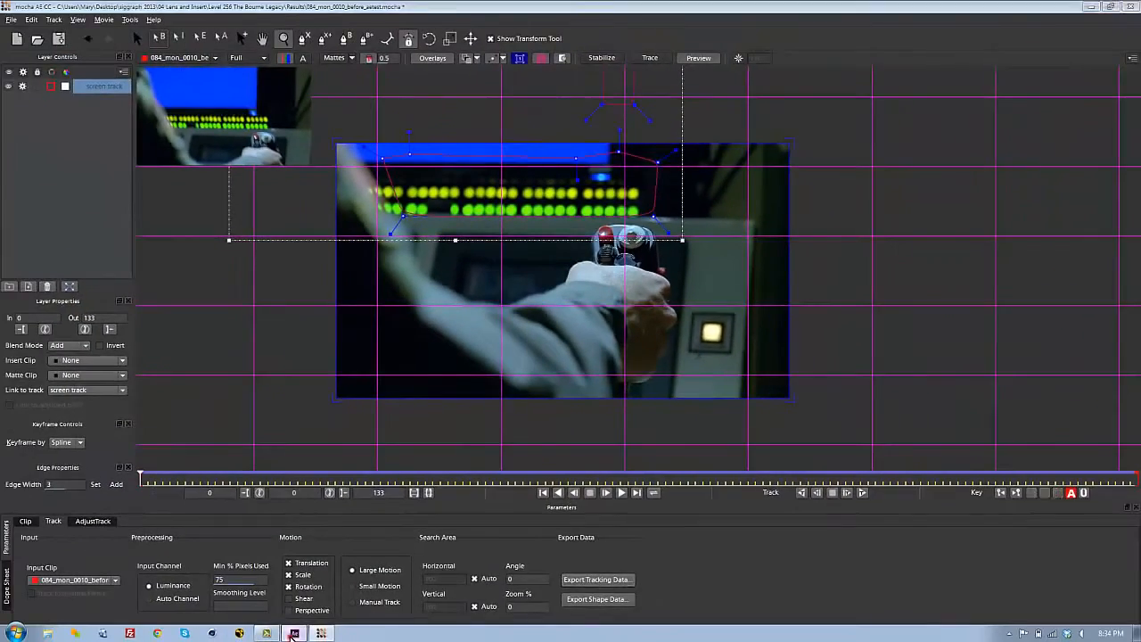
Step: Return to After Effects and paste the tracking data onto the NAB2013_LOOP.mov Comp 1 layer
click(293, 633)
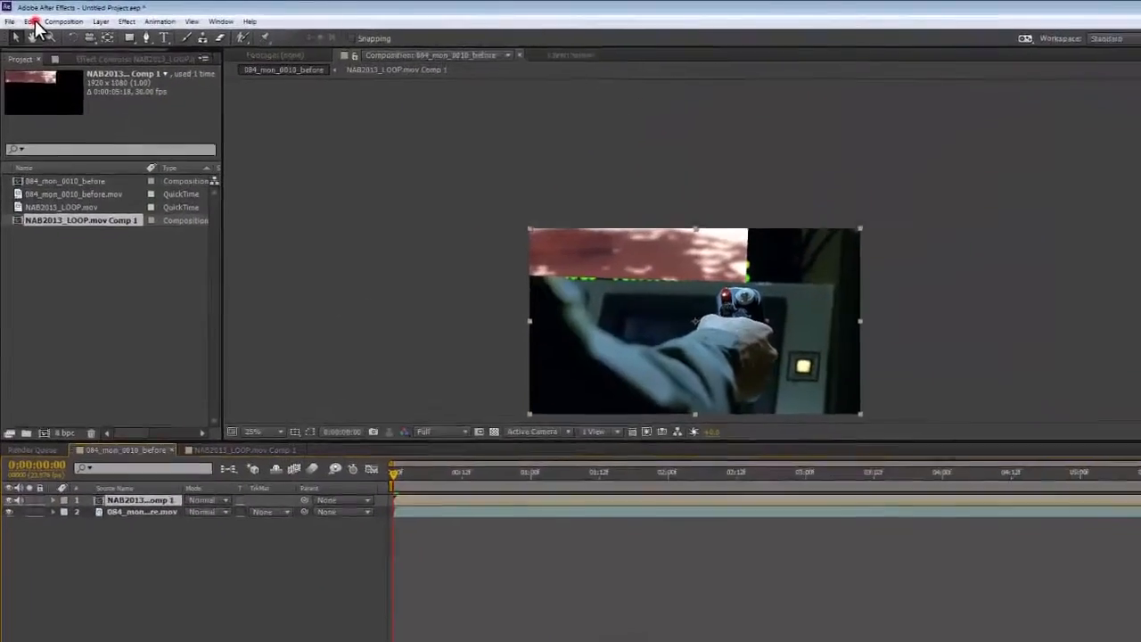
click(35, 23)
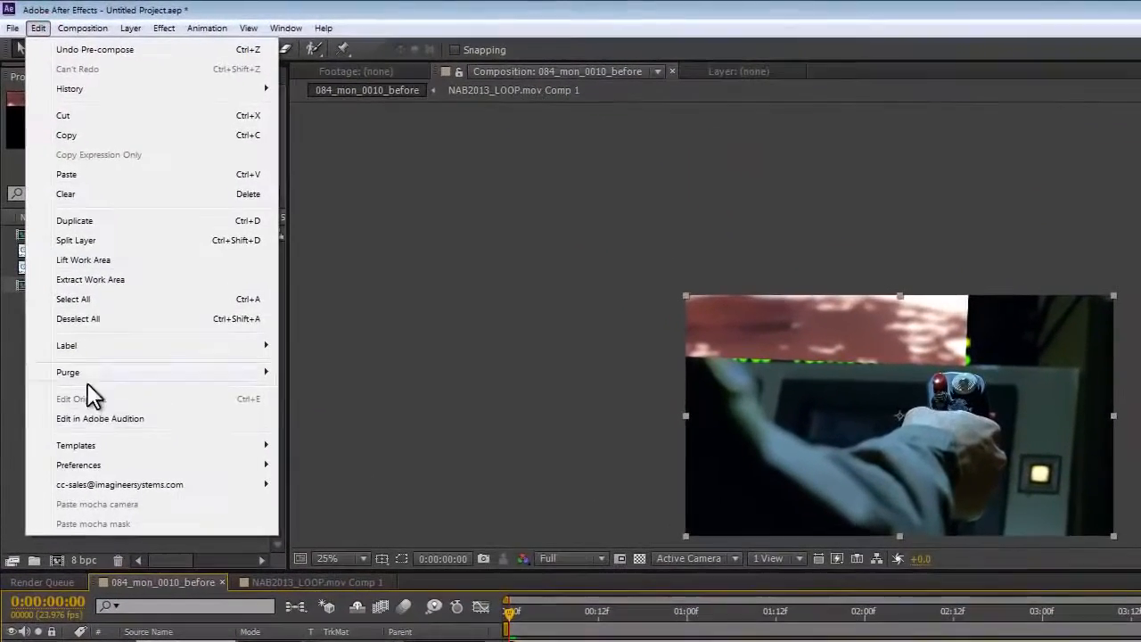
click(63, 156)
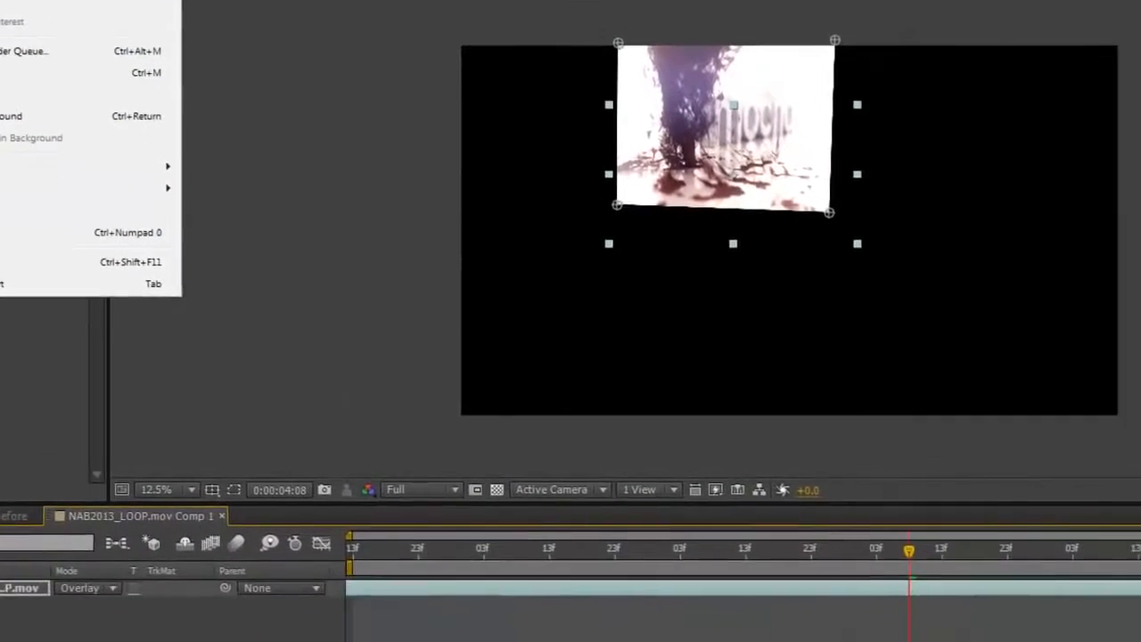
Step: Set the height of the NAB2013_LOOP.mov Comp 1 composition to 3500 px with the aspect ratio locked
click(134, 81)
click(449, 232)
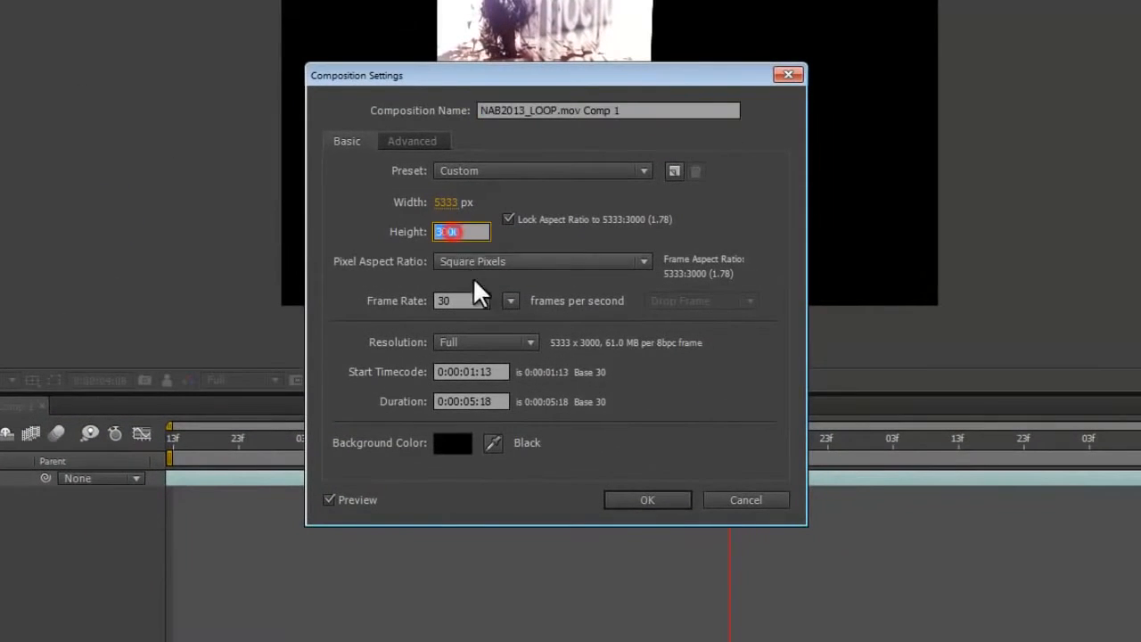
text(350)
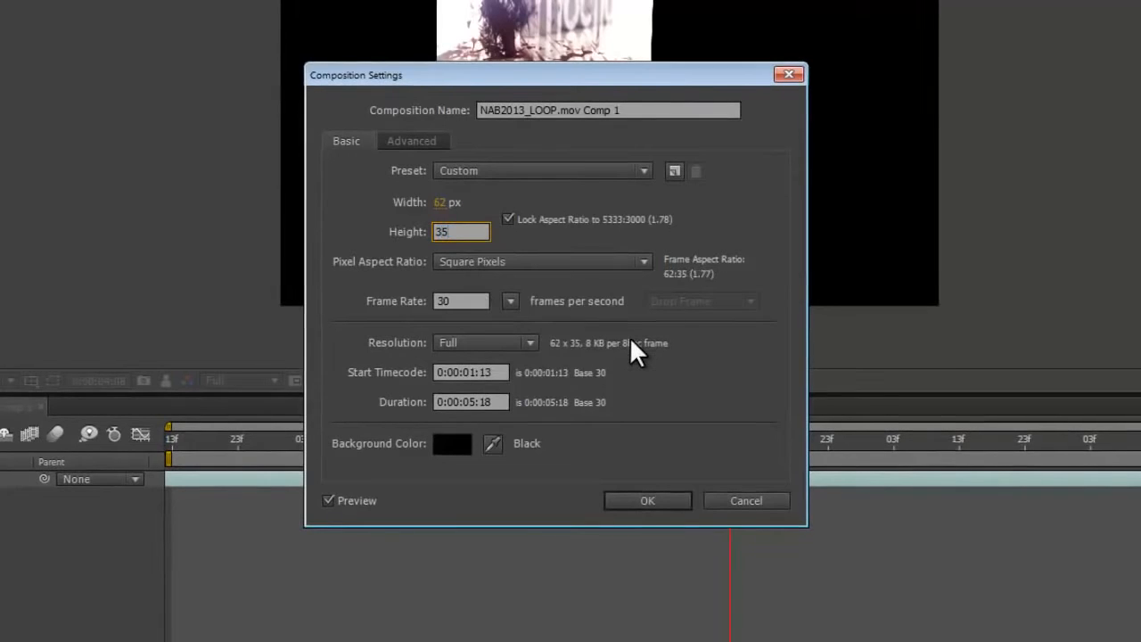
click(646, 500)
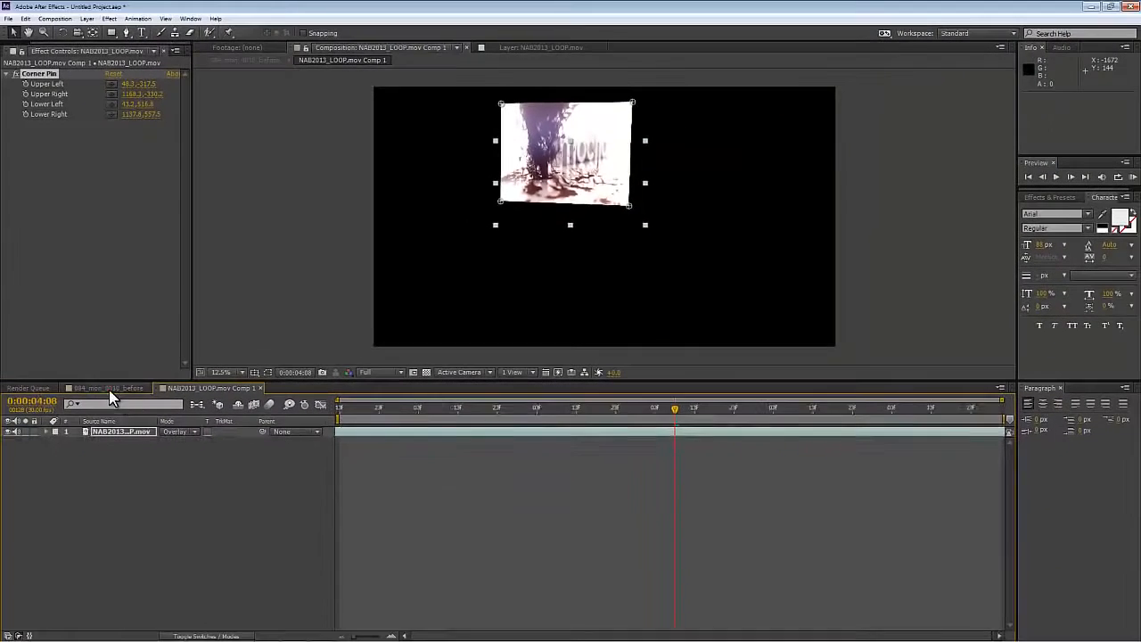
Step: Return to the 084_mon_0010_before composition and scrub through the shot to check how the insert follows the monitor
click(113, 388)
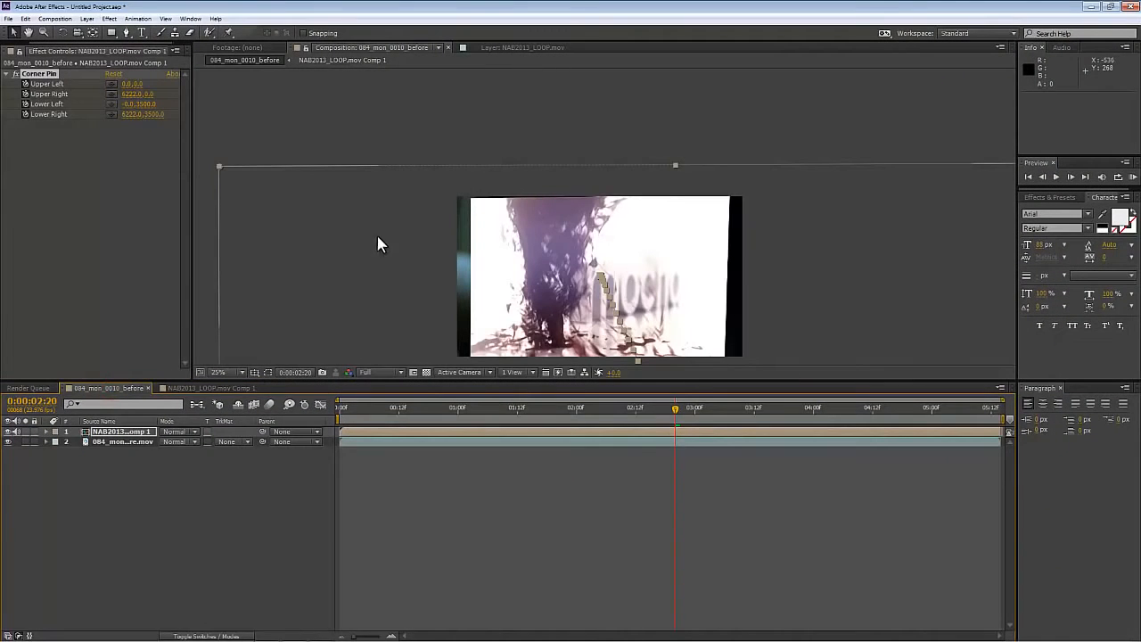
drag(669, 410, 516, 431)
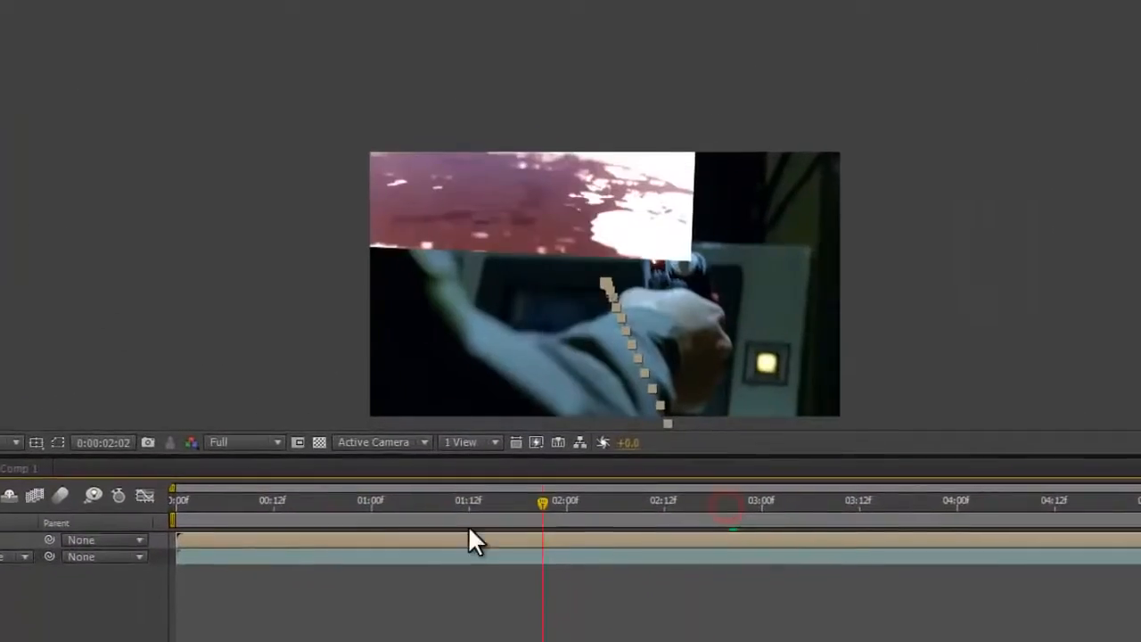
drag(468, 528, 963, 517)
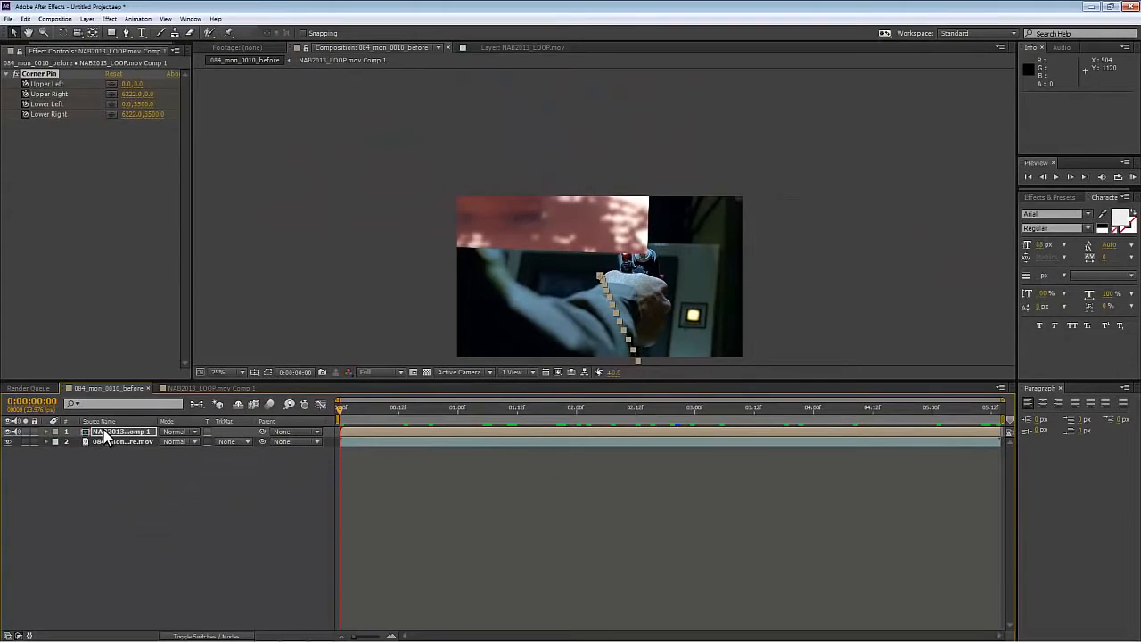
Step: Place the NAB2013_LOOP.mov Comp 1 layer beneath the 084_mon_0010_before.mov footage, select the footage and go to about 0:00:02:18
mouse_move(113, 434)
mouse_down()
mouse_move(114, 451)
mouse_move(122, 446)
mouse_up()
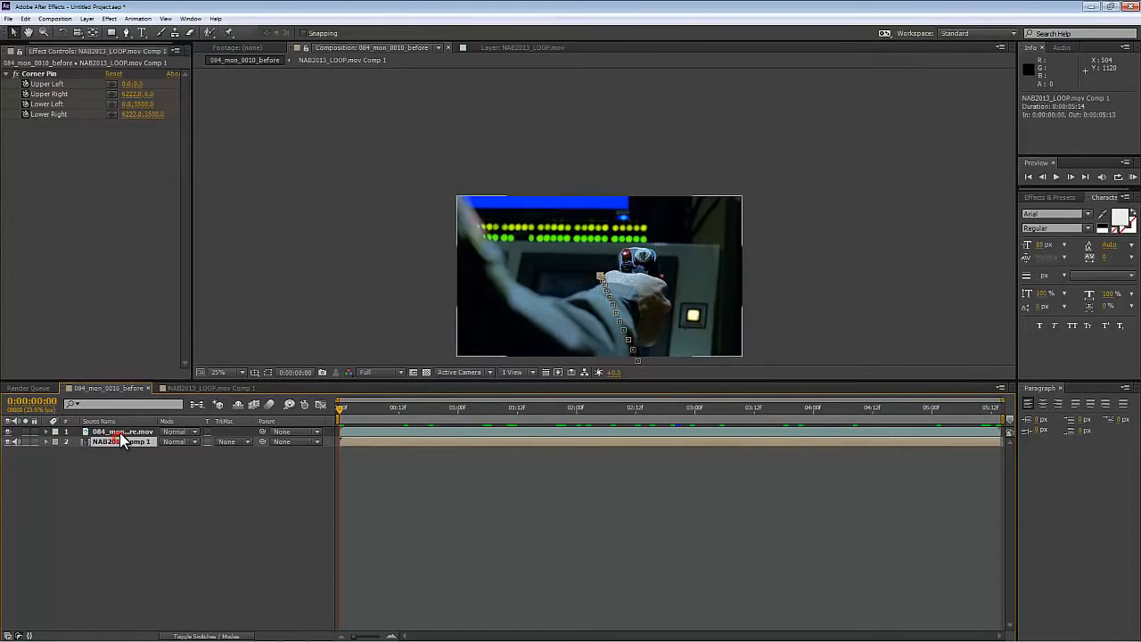
click(123, 431)
drag(426, 408, 663, 405)
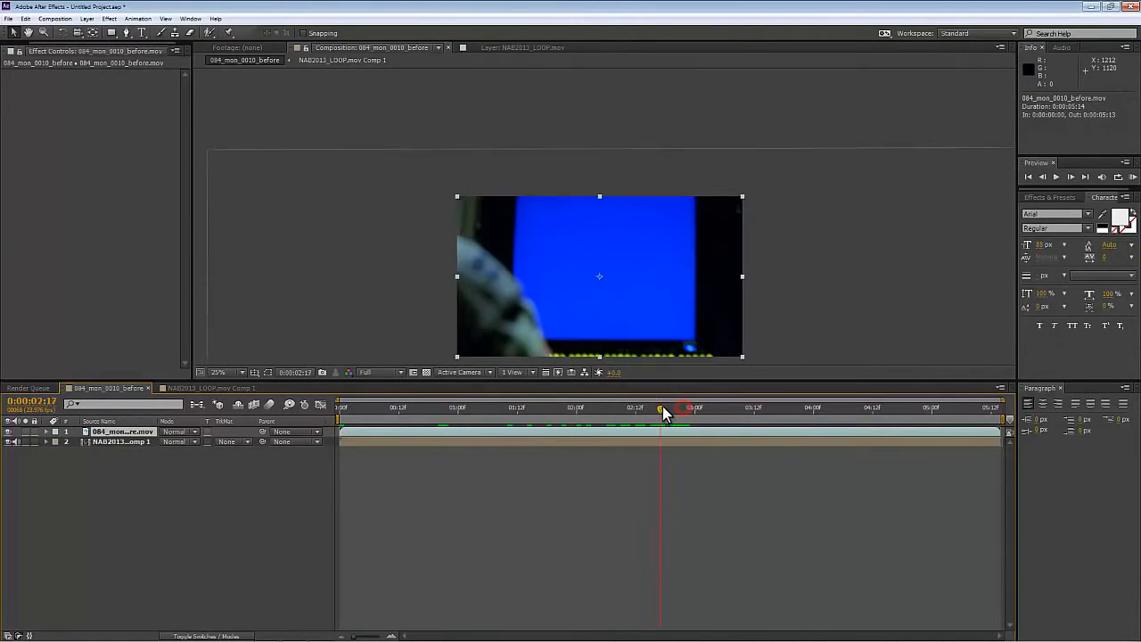
Step: Apply Keylight (1.2) to the 084_mon_0010_before.mov layer and sample the blue monitor as its Screen Colour
click(109, 18)
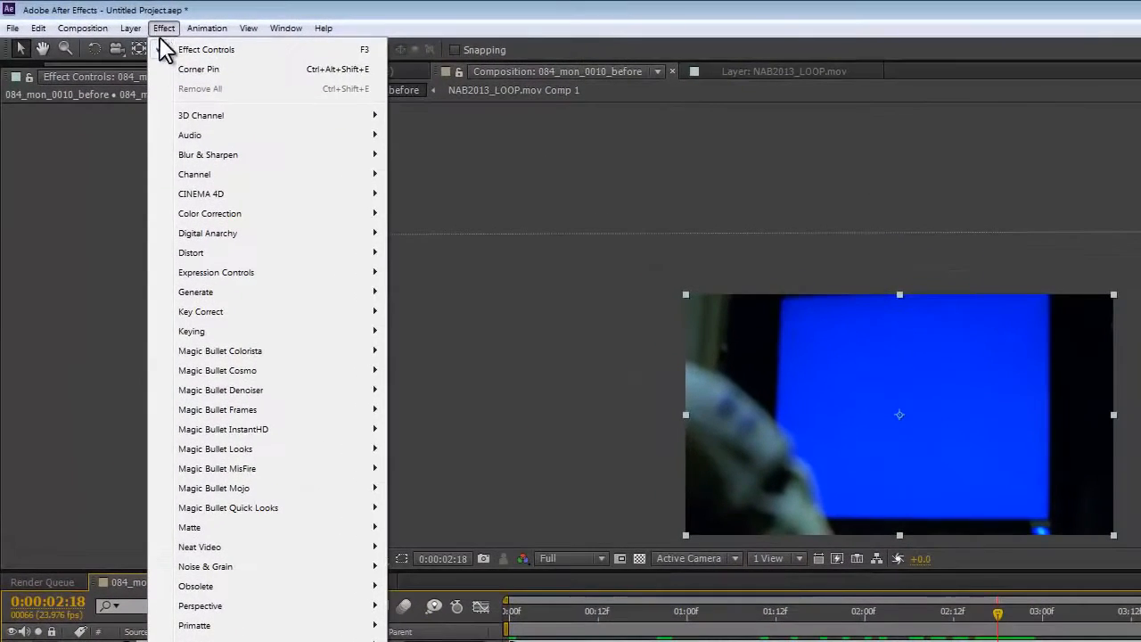
click(227, 309)
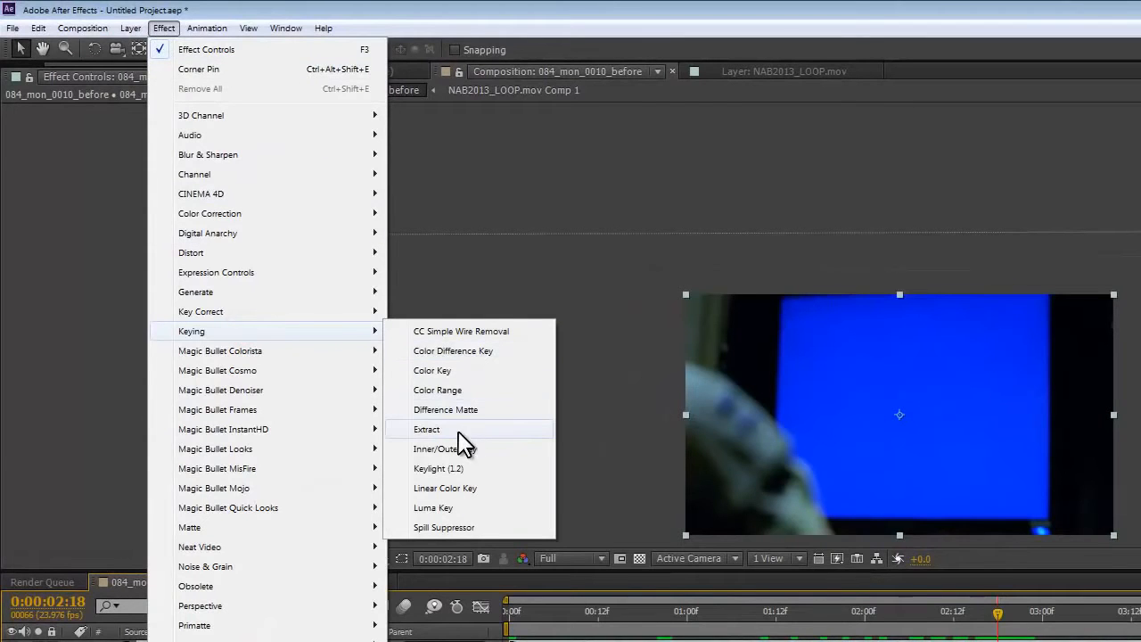
click(454, 465)
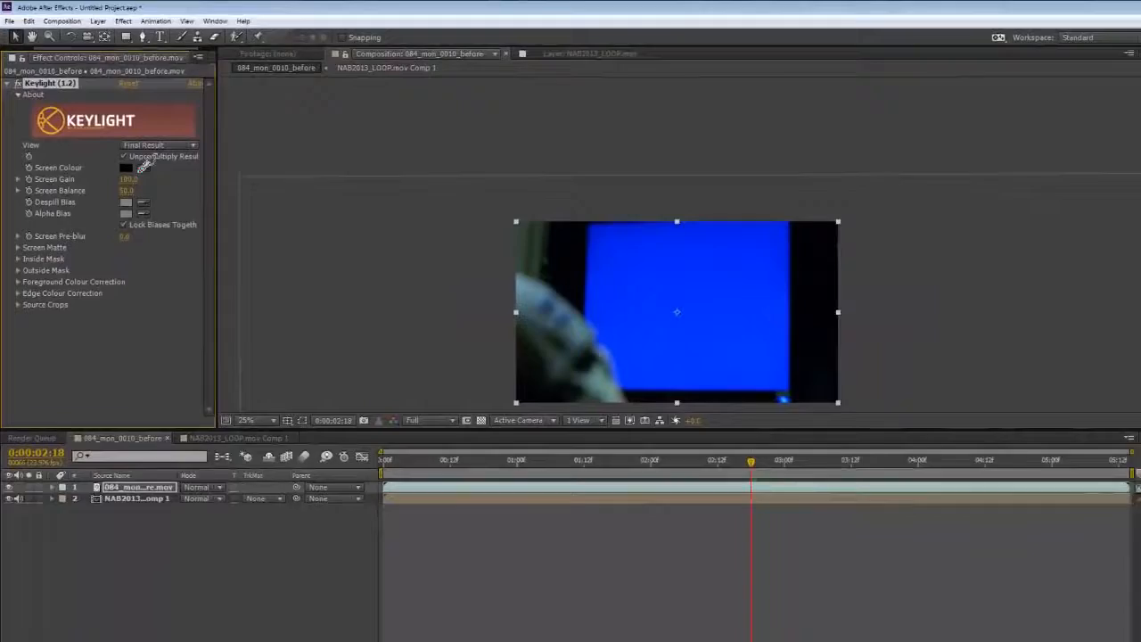
click(143, 165)
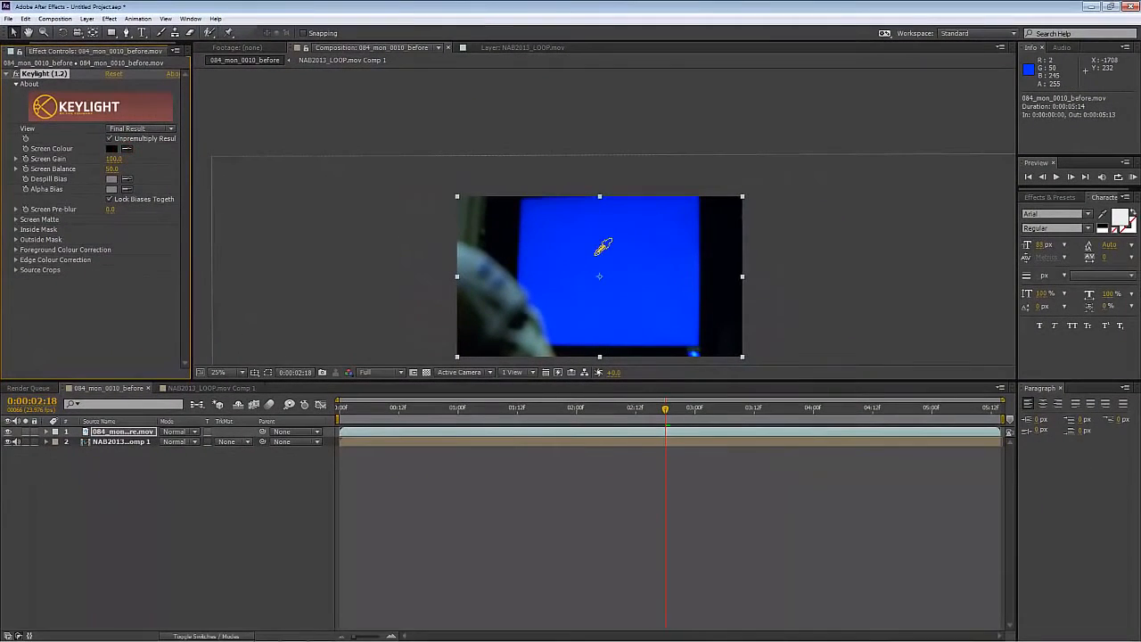
click(596, 255)
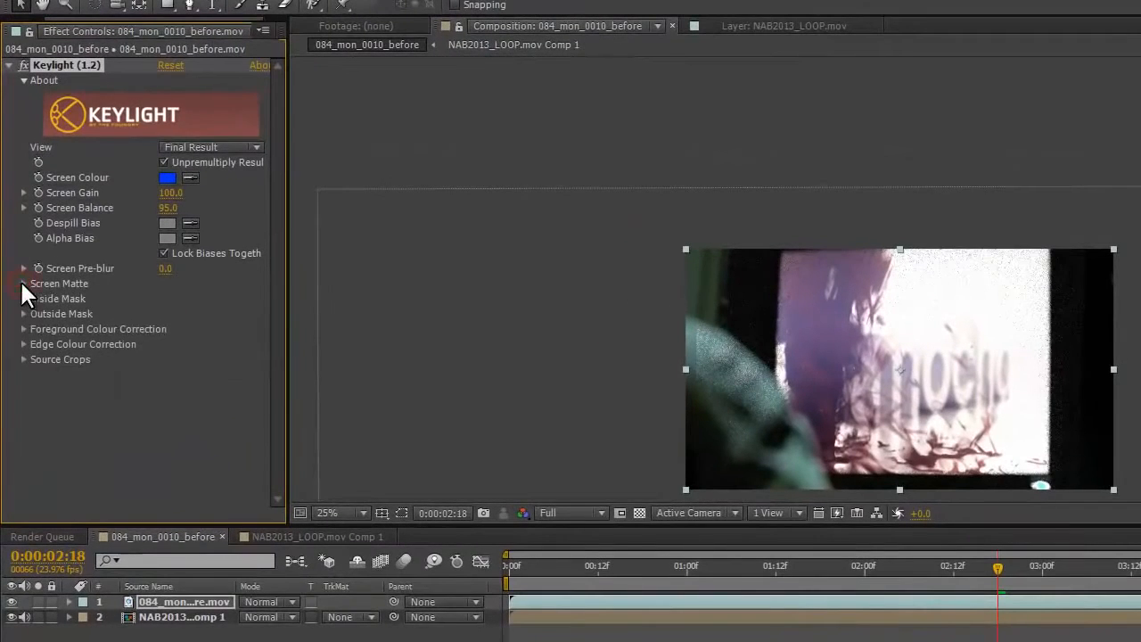
Step: Set Keylight's Screen Gain to about 132.2 and the matte's Screen Shrink/Grow to about 6.6
click(15, 220)
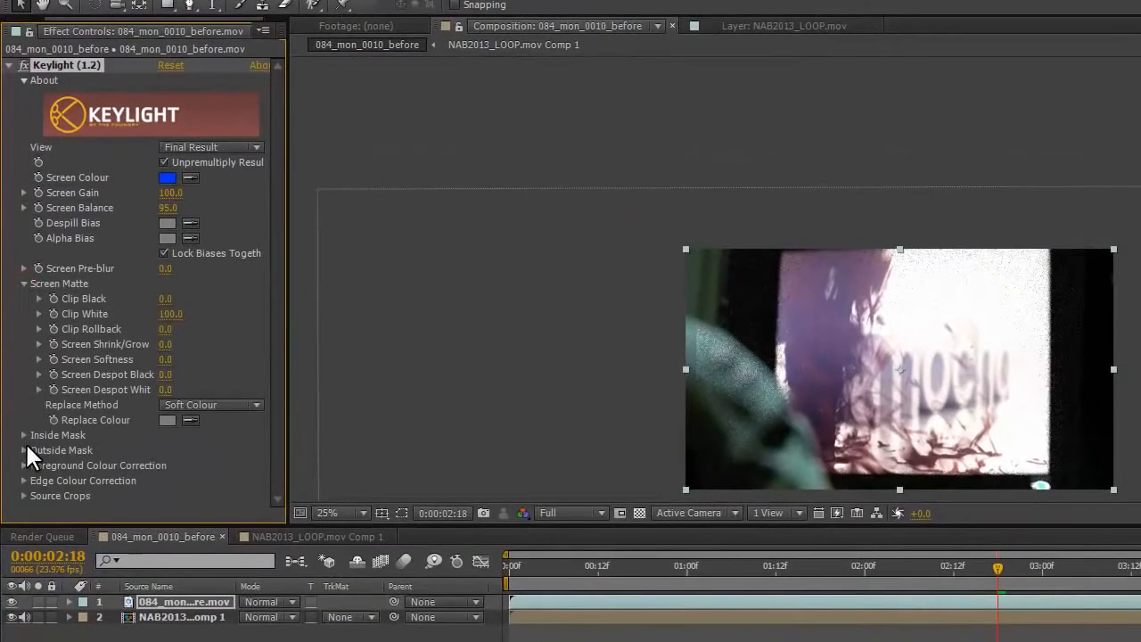
click(24, 193)
drag(152, 217, 185, 220)
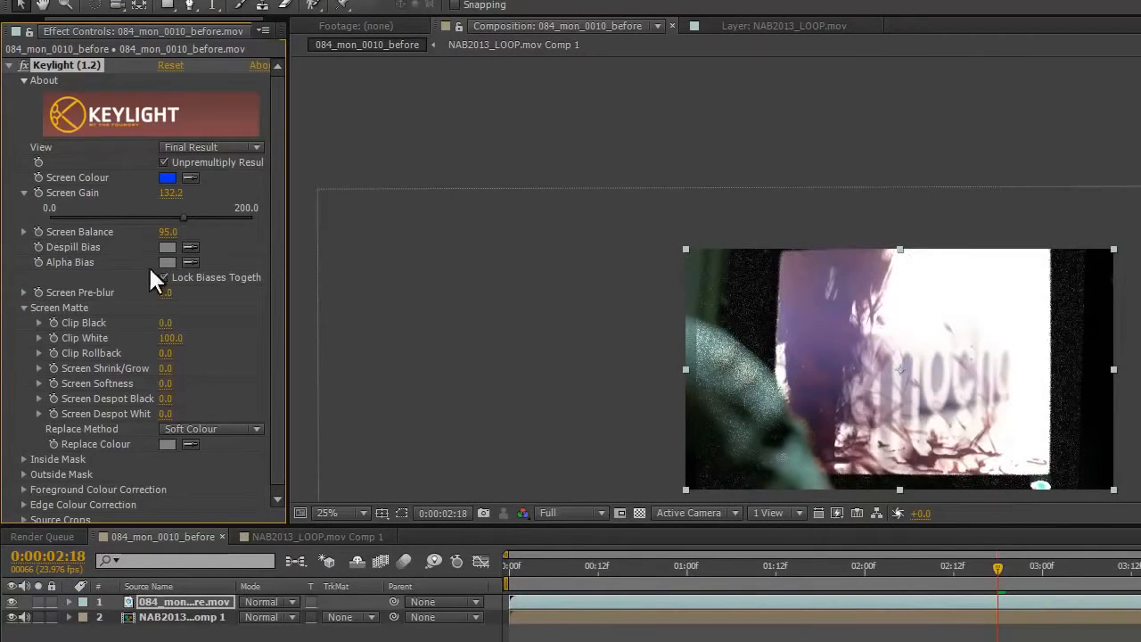
drag(165, 369, 326, 363)
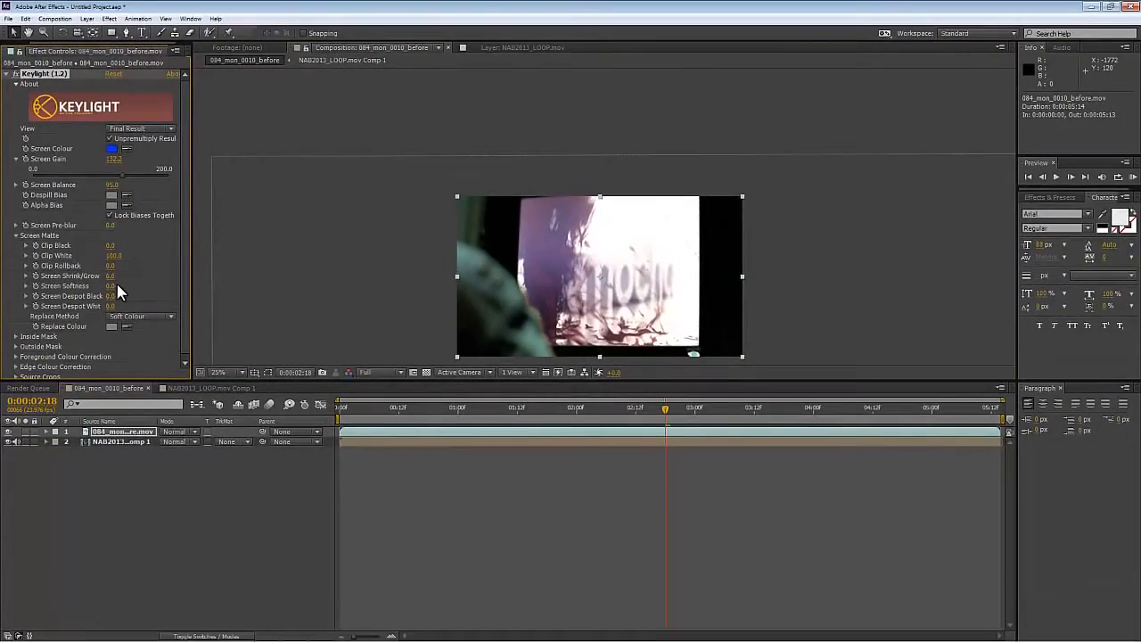
Step: Play the shot from the first frame to check the keyed monitor insert, stopping at 0:00:04:19
drag(492, 413, 288, 417)
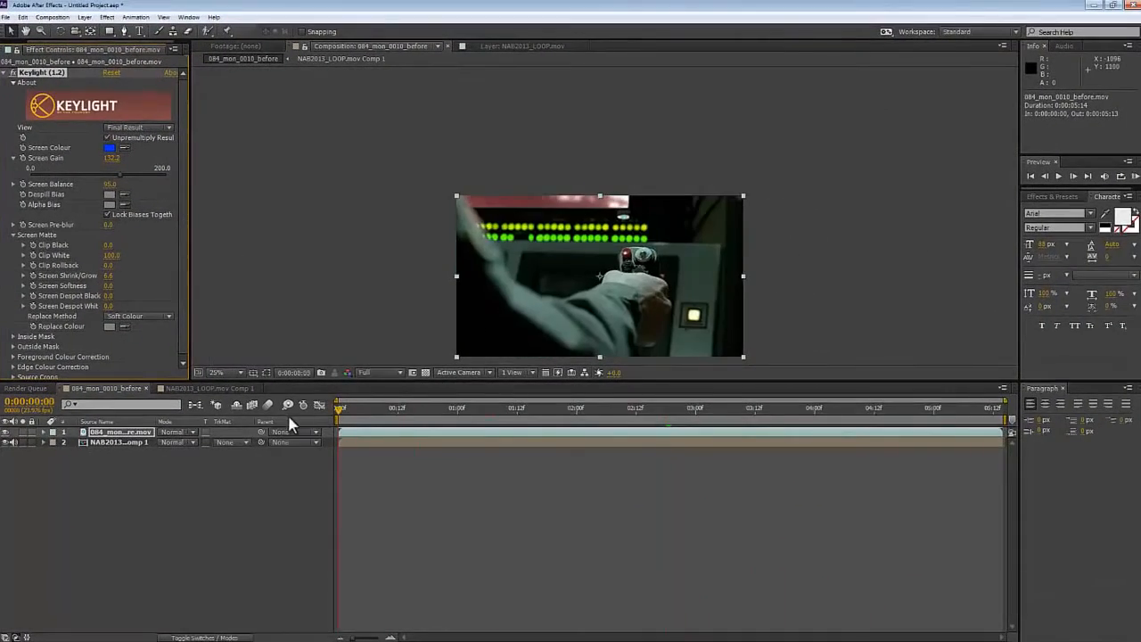
key(space)
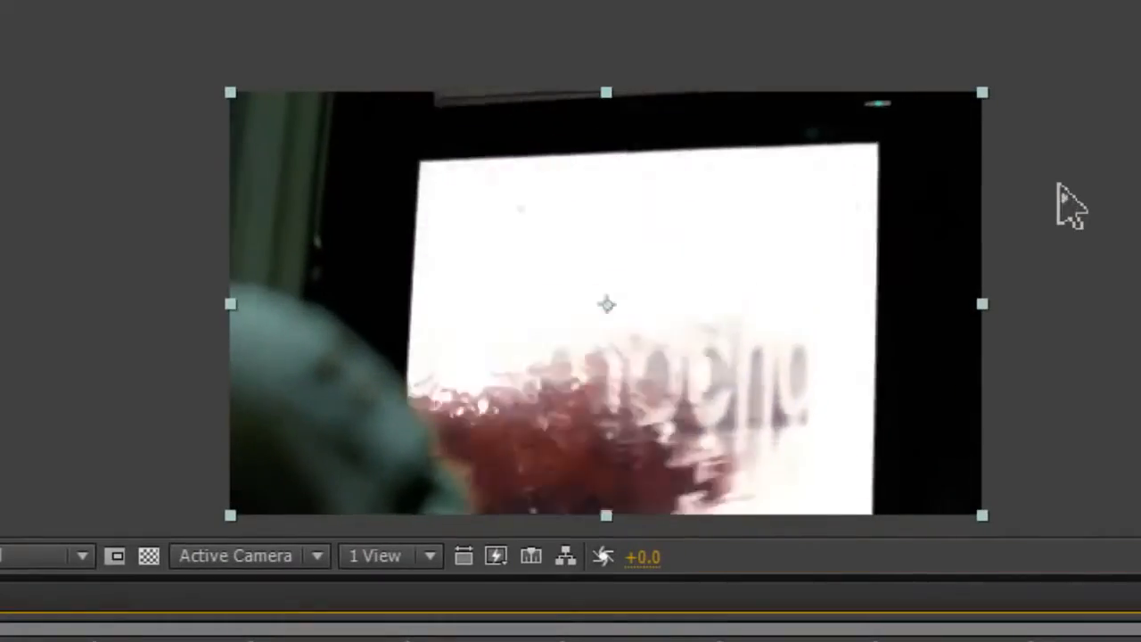
key(space)
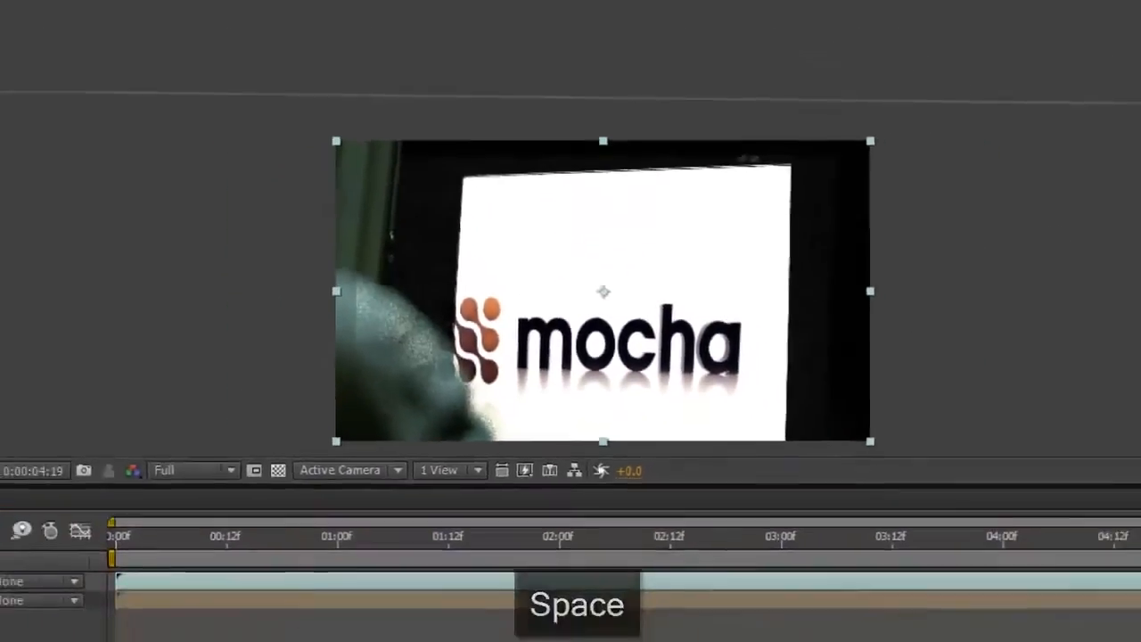
Step: Add the Matte Choker effect to the keyed footage and set its Geometric Softness 1 to about 27.8
click(84, 9)
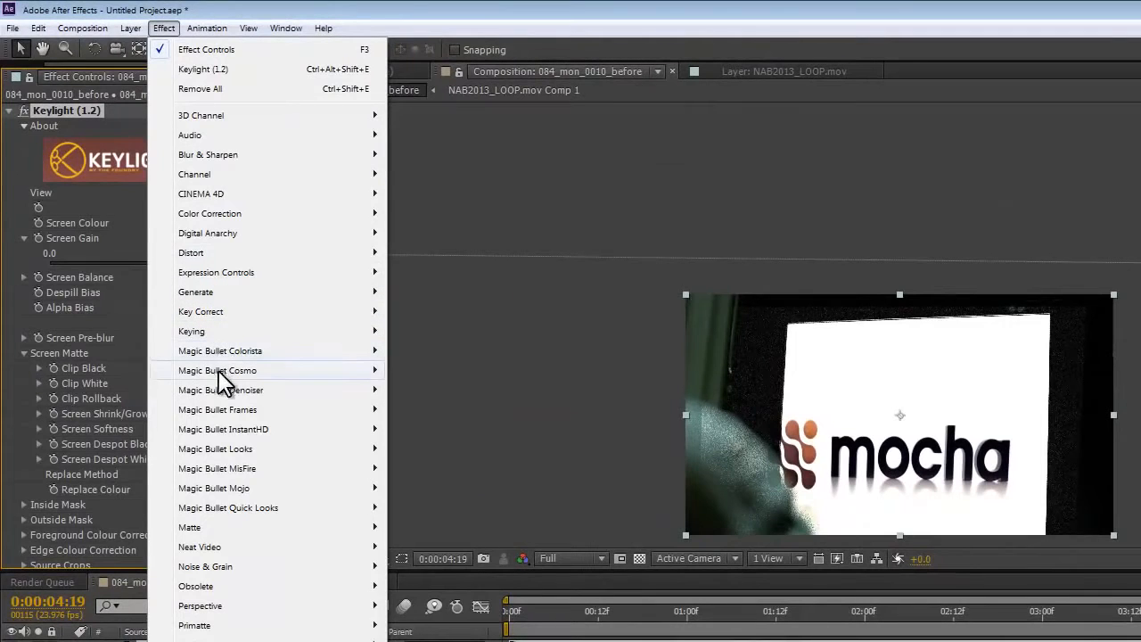
click(214, 526)
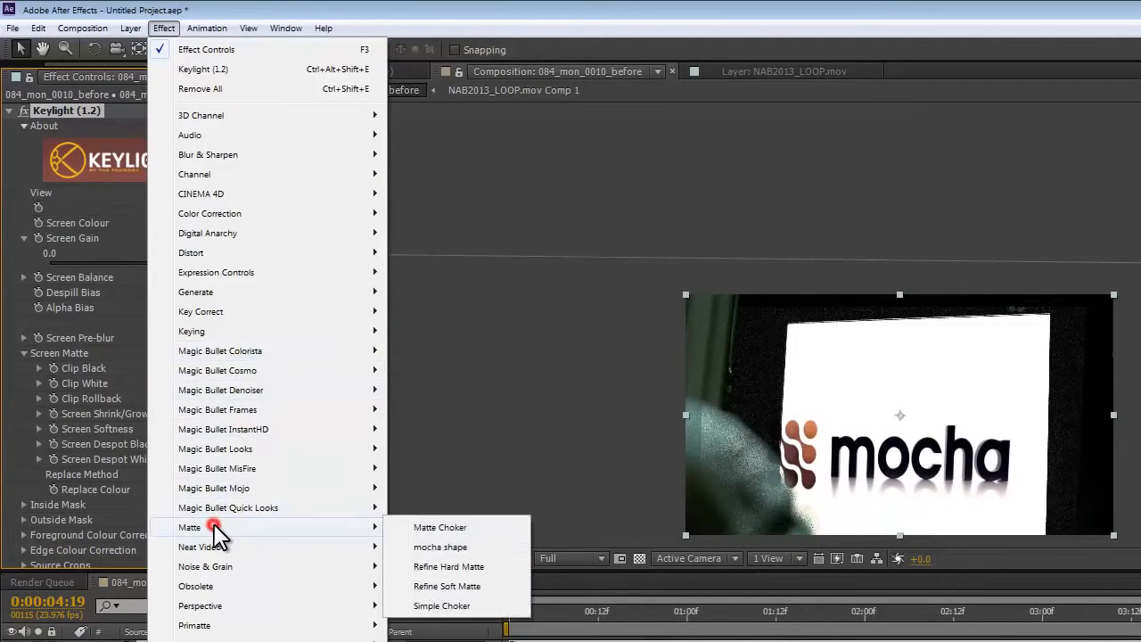
click(443, 528)
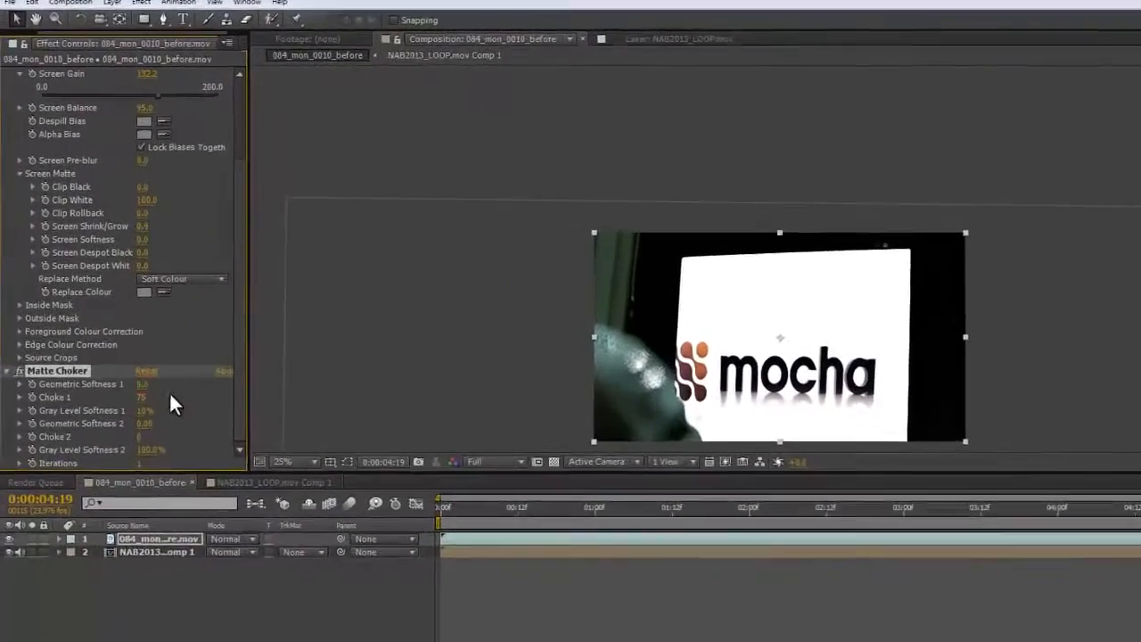
drag(112, 313, 456, 375)
Step: Set Keylight's Screen Shrink/Grow to about 3.6 and scrub the timeline to check the matte edges
drag(112, 191, 96, 195)
drag(145, 256, 197, 259)
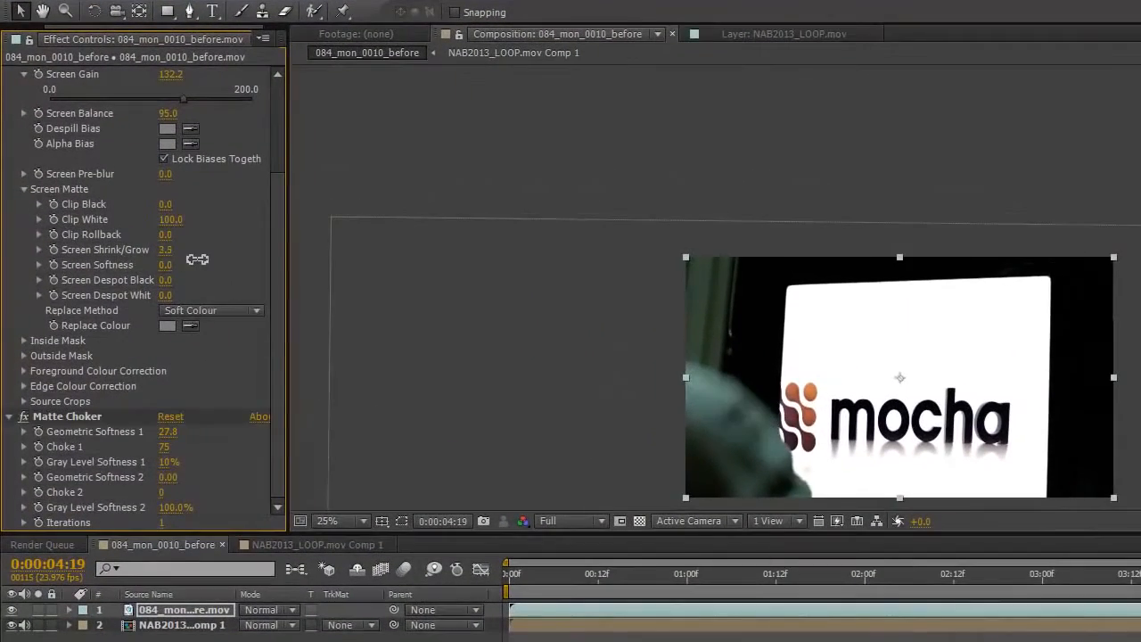
drag(999, 570, 1140, 571)
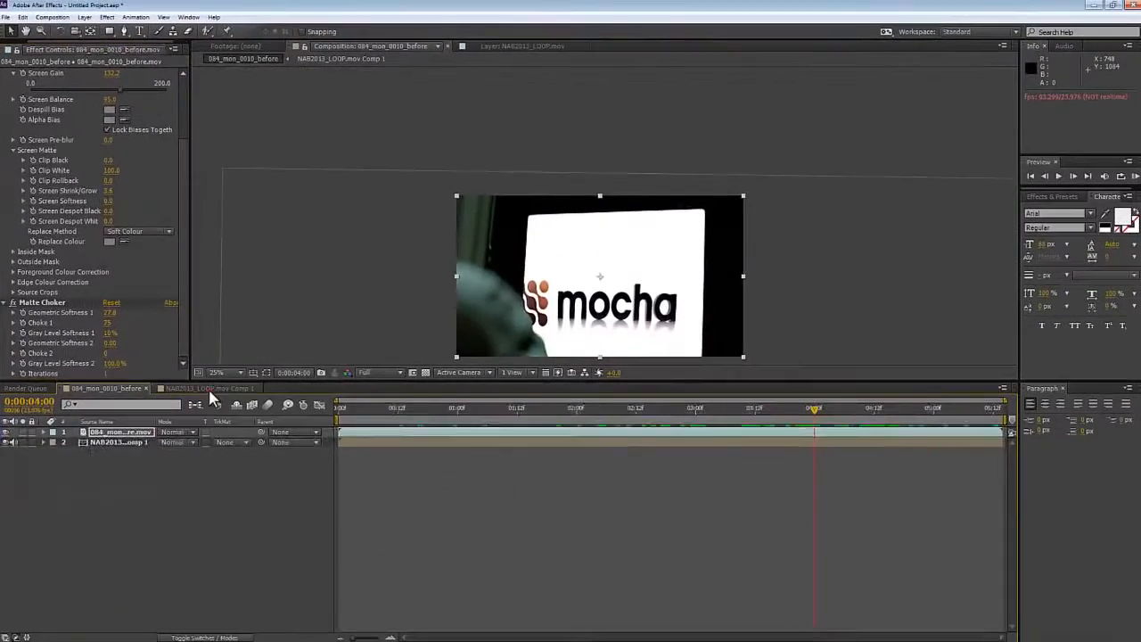
Step: Open NAB2013_LOOP.mov Comp 1 and nudge the insert's four corner pins slightly rightward at 0:00:05:13
click(295, 518)
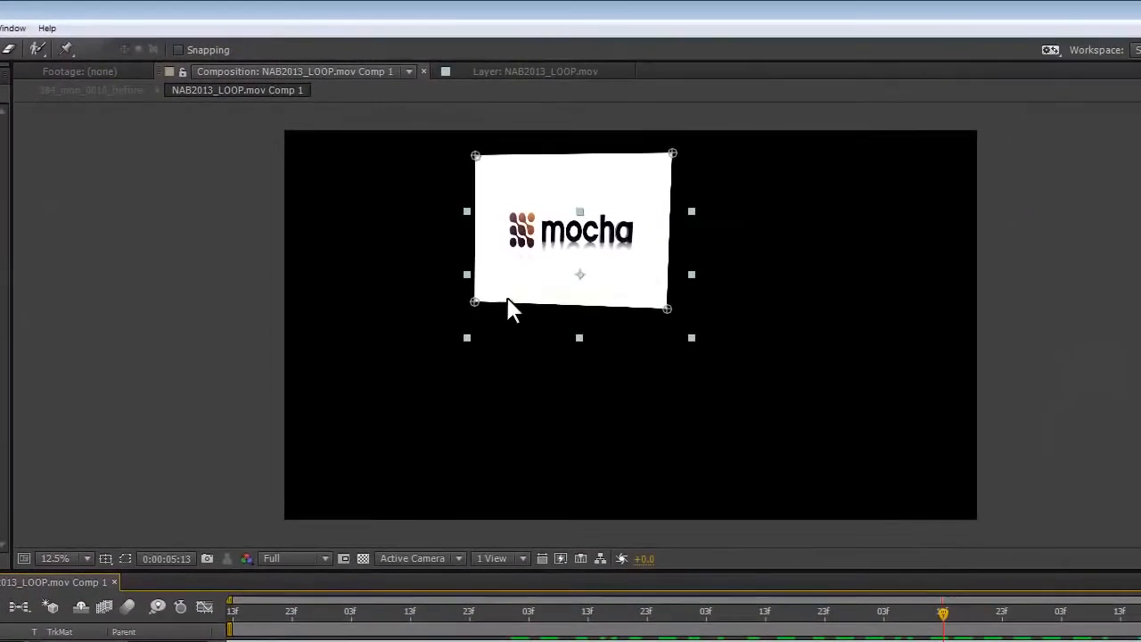
drag(477, 303, 480, 302)
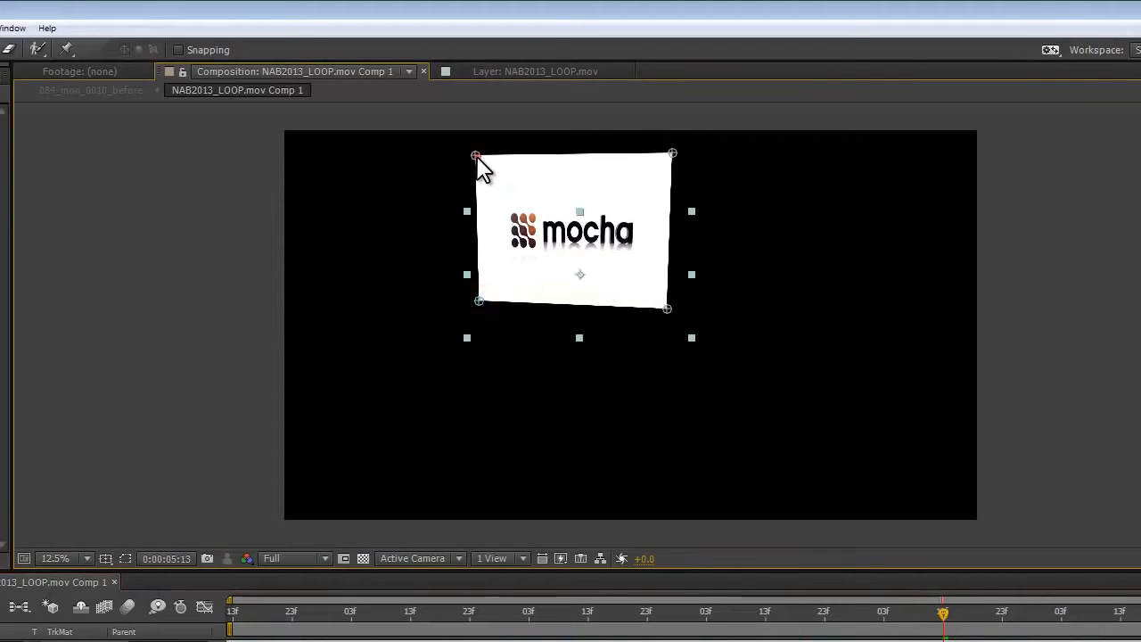
drag(477, 157, 485, 159)
drag(675, 153, 678, 154)
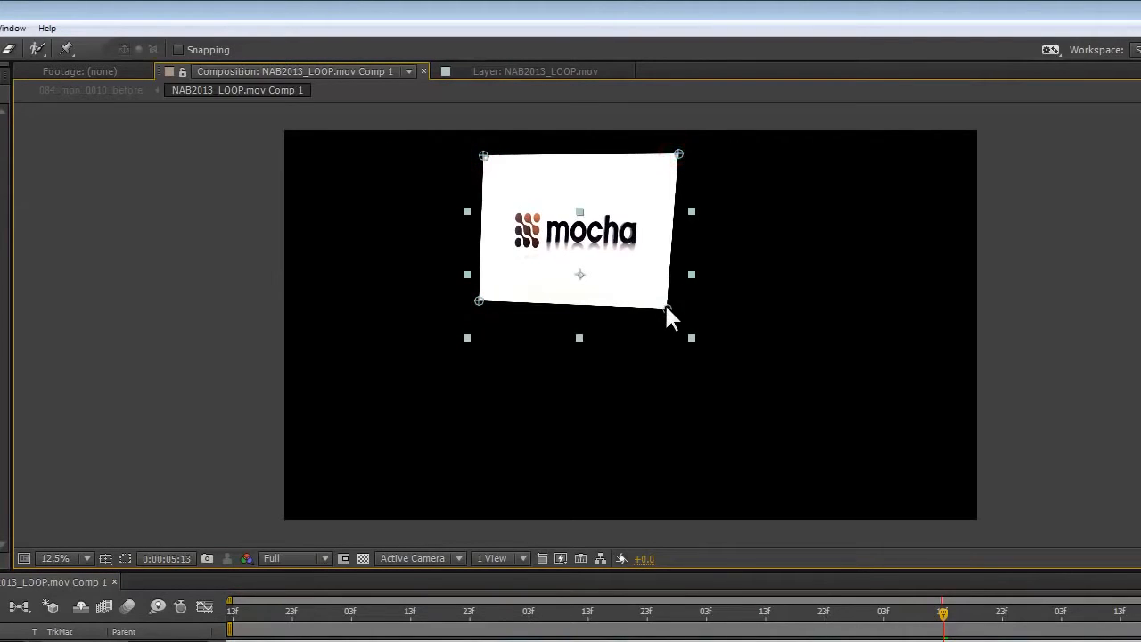
drag(668, 309, 680, 308)
drag(679, 154, 685, 153)
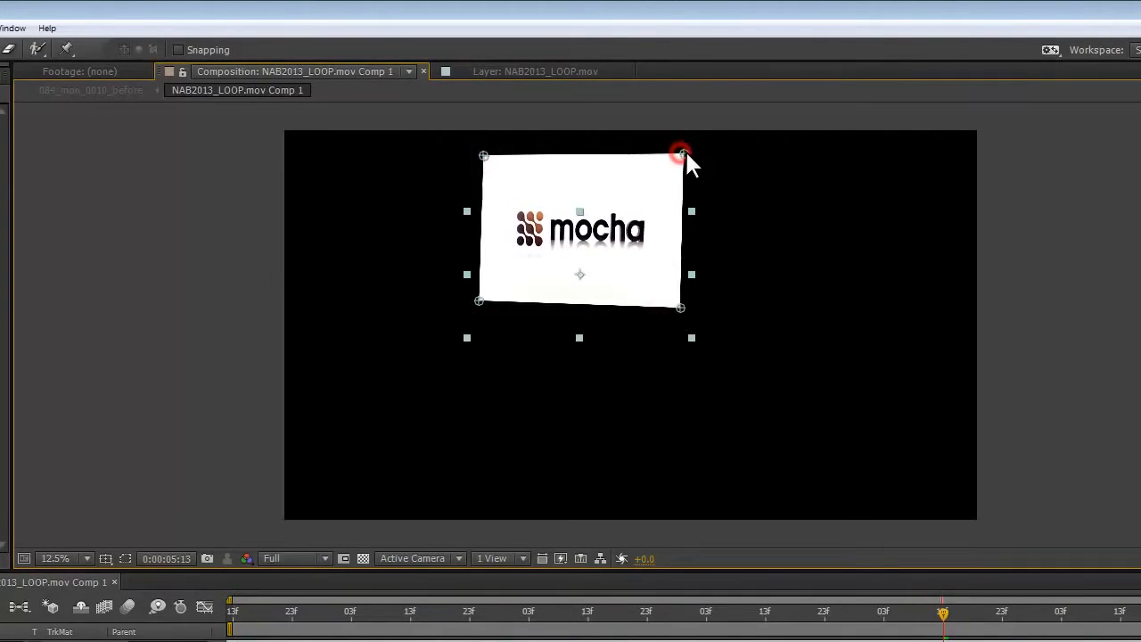
click(480, 301)
drag(480, 301, 482, 300)
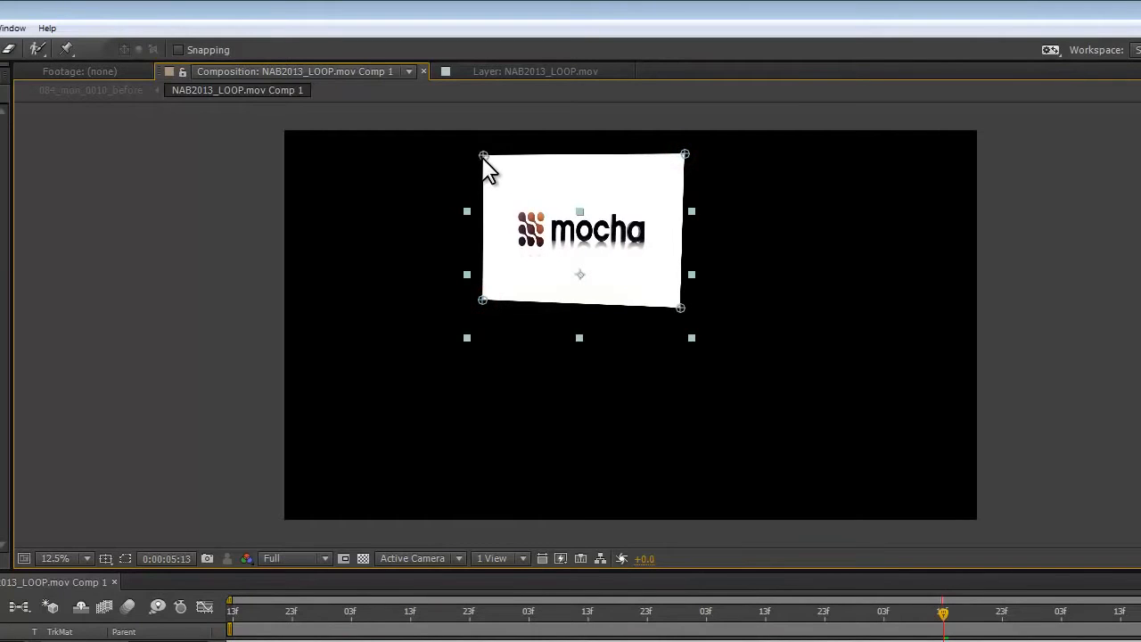
drag(482, 155, 484, 154)
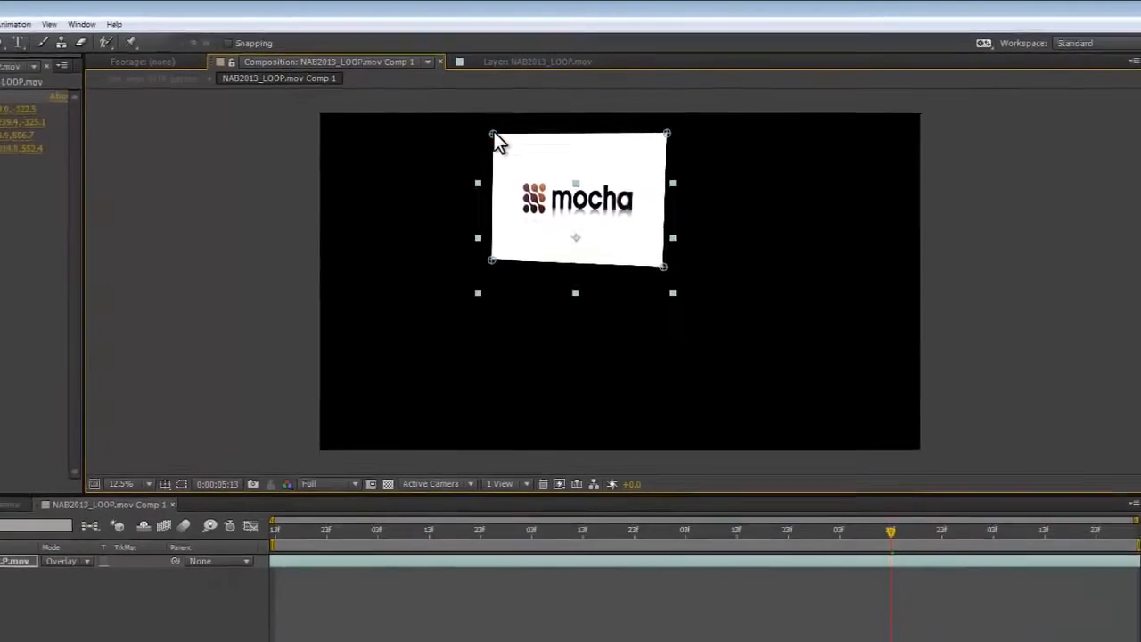
Step: Add a Box Blur effect to the NAB2013_LOOP.mov Comp 1 layer in the 084_mon_0010_before comp and set its Blur Radius to 3
click(103, 436)
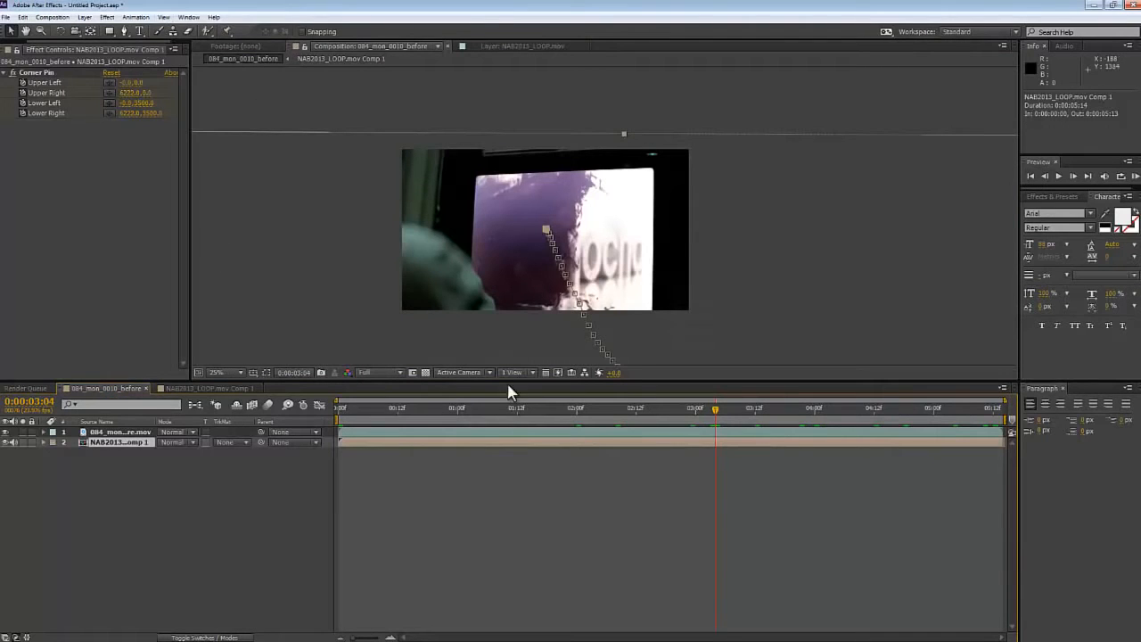
key(Home)
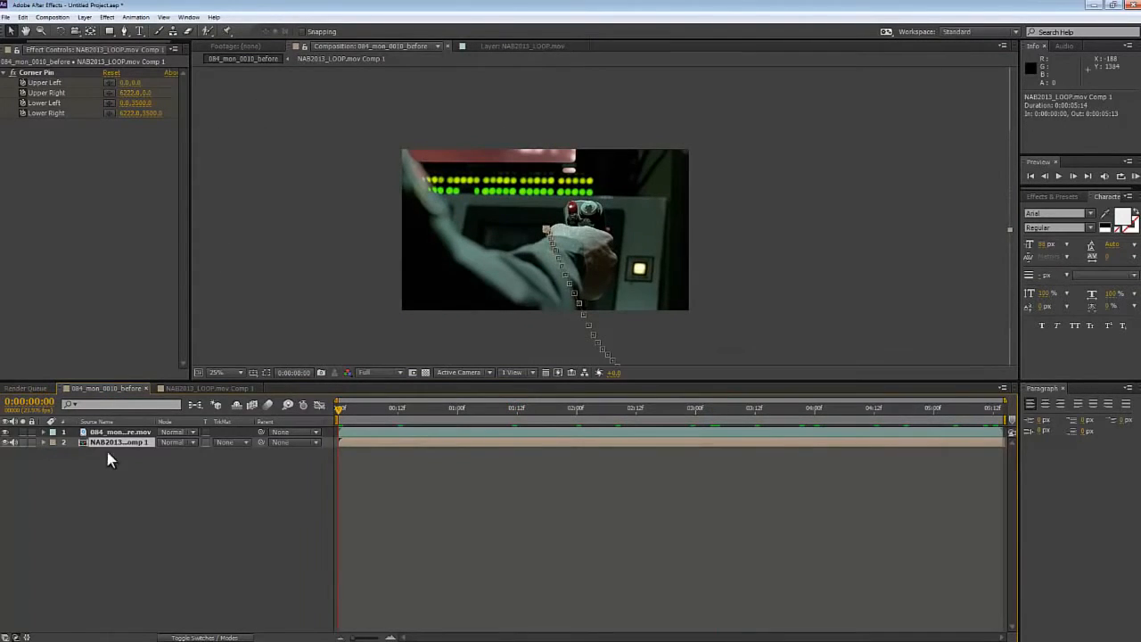
click(106, 26)
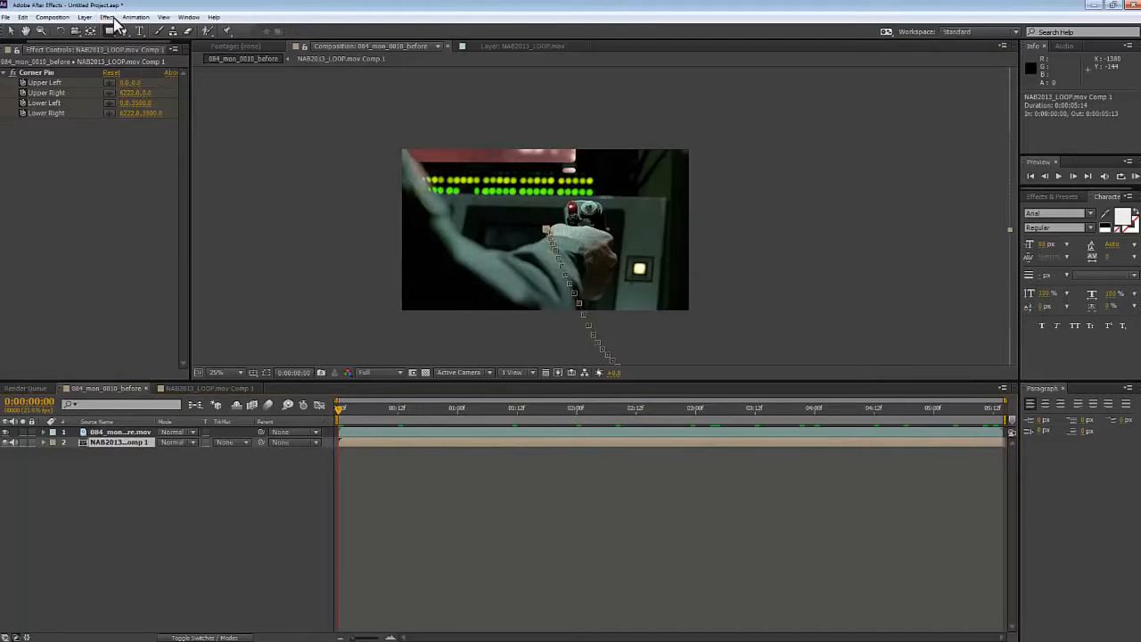
click(108, 17)
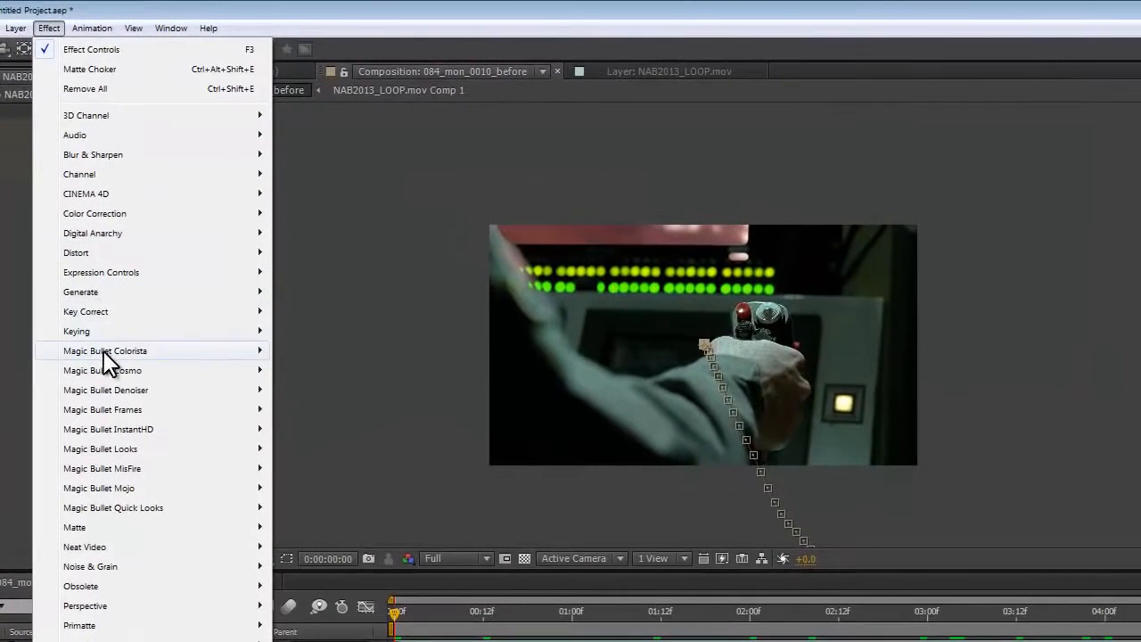
mouse_move(110, 155)
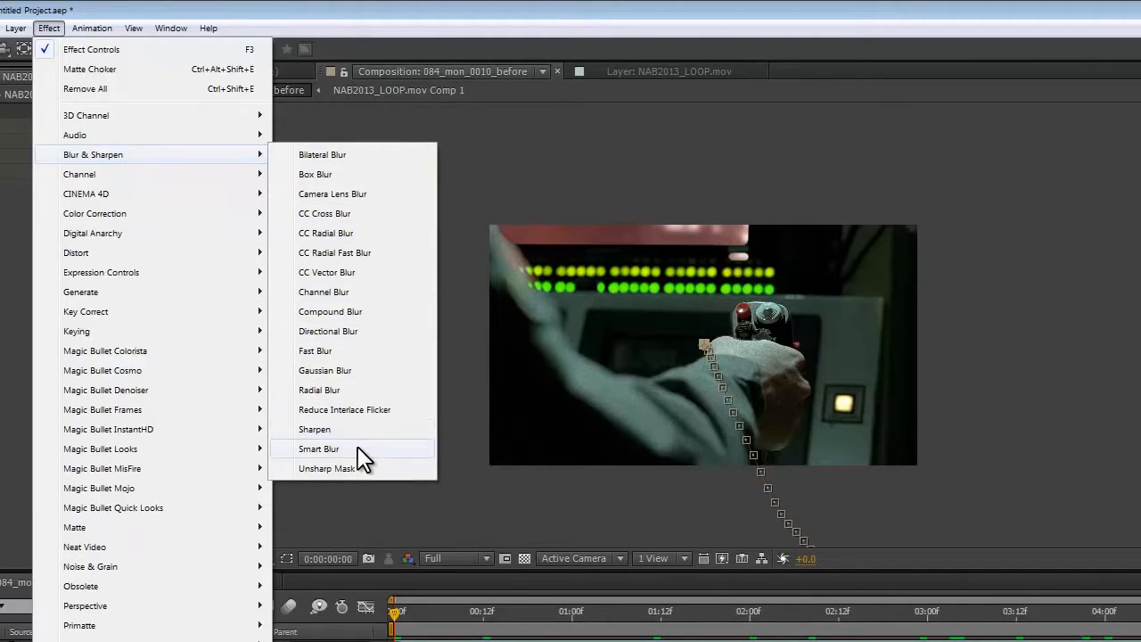
click(336, 174)
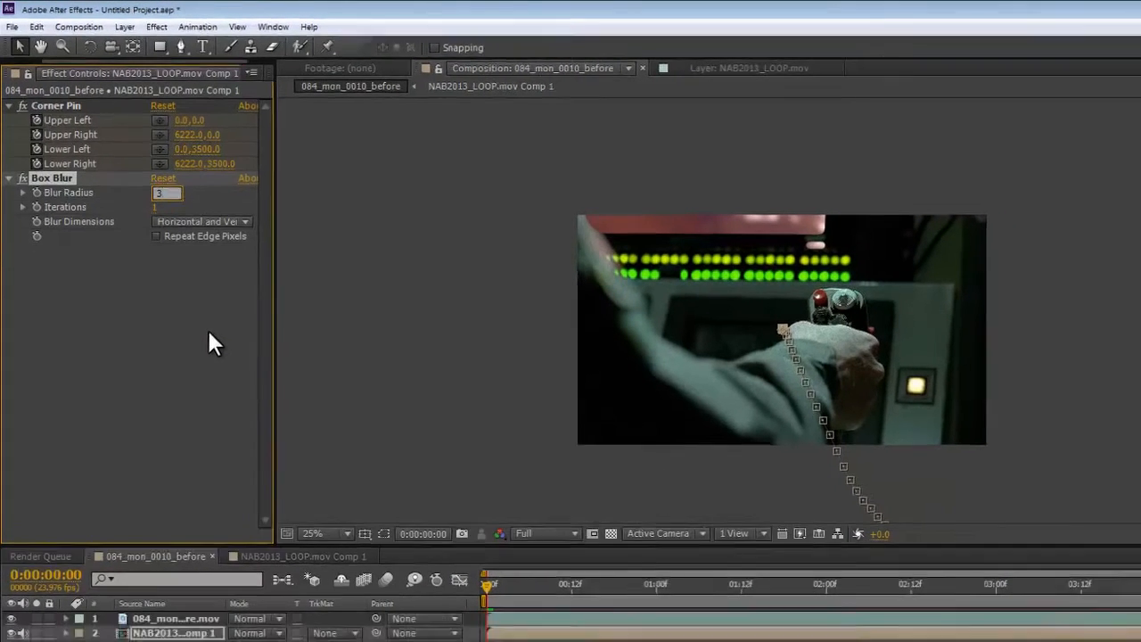
click(215, 345)
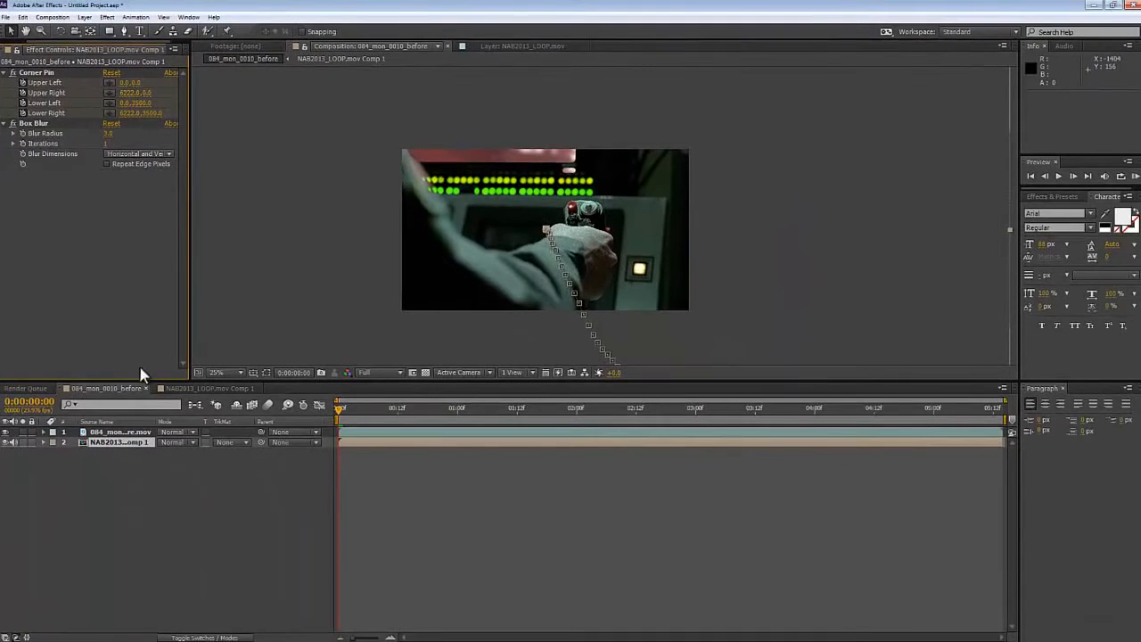
Step: Create a new adjustment layer above the keyed 084_mon_0010_before.mov footage
click(123, 434)
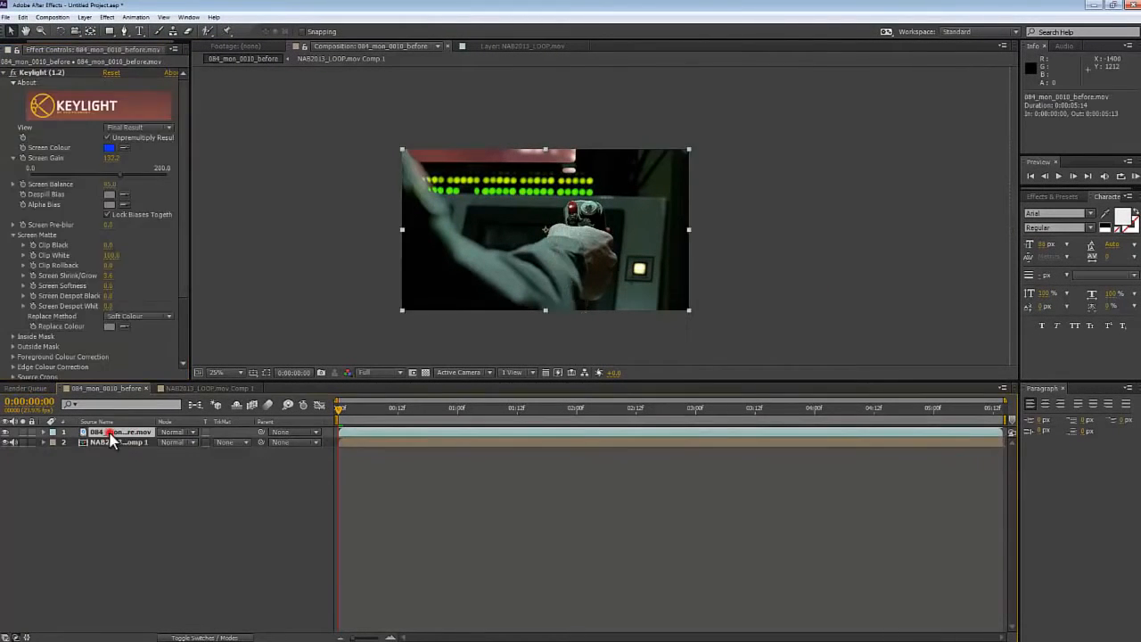
click(83, 17)
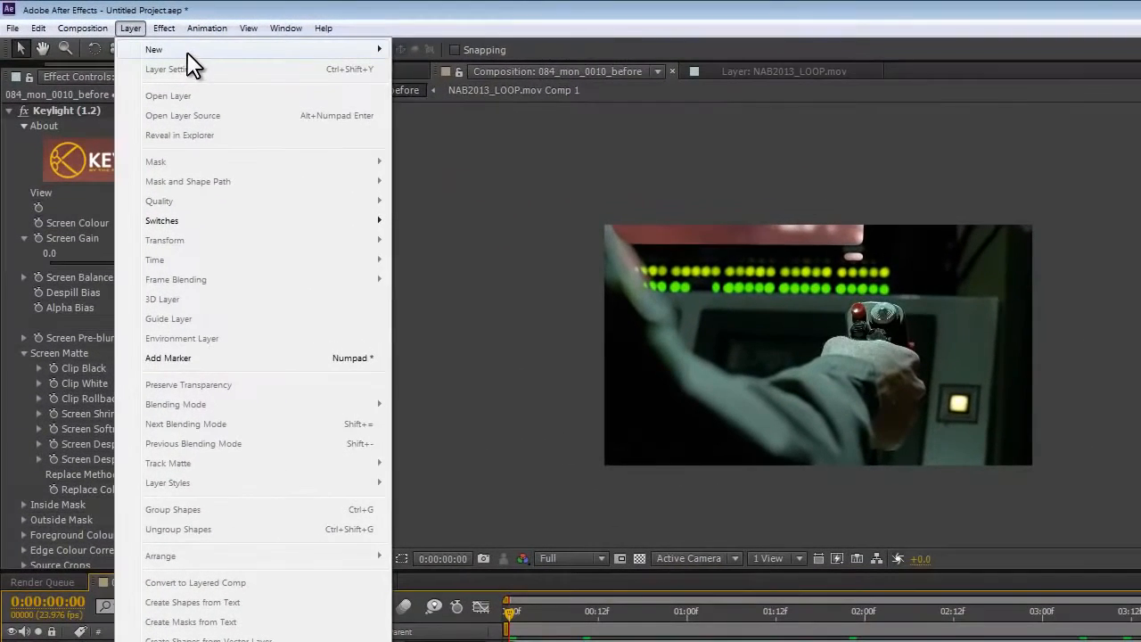
mouse_move(267, 37)
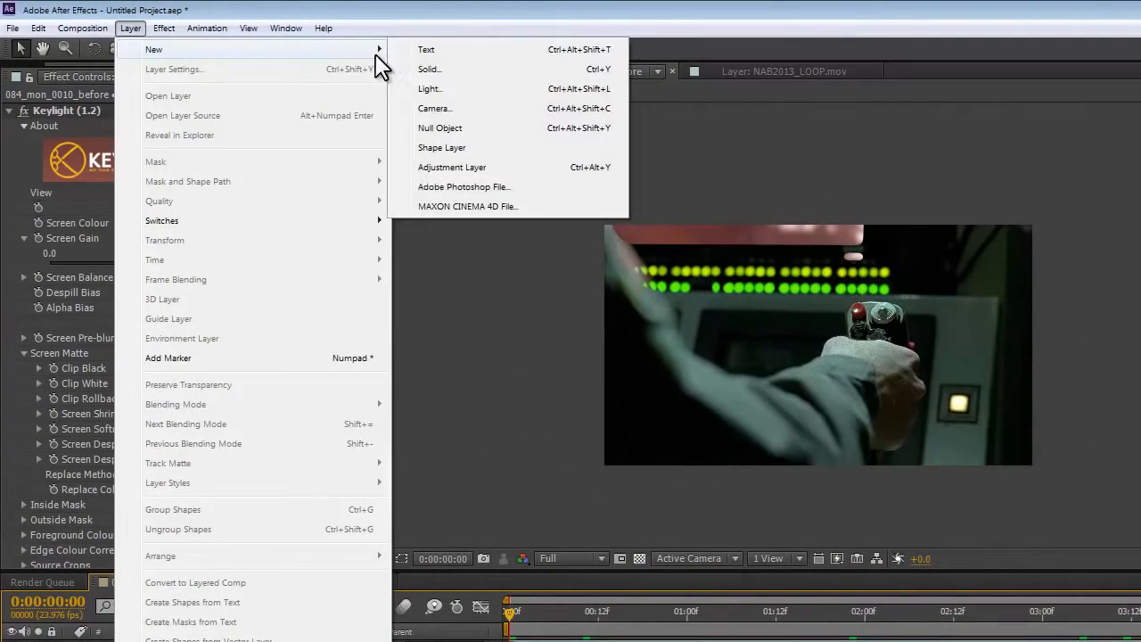
click(459, 167)
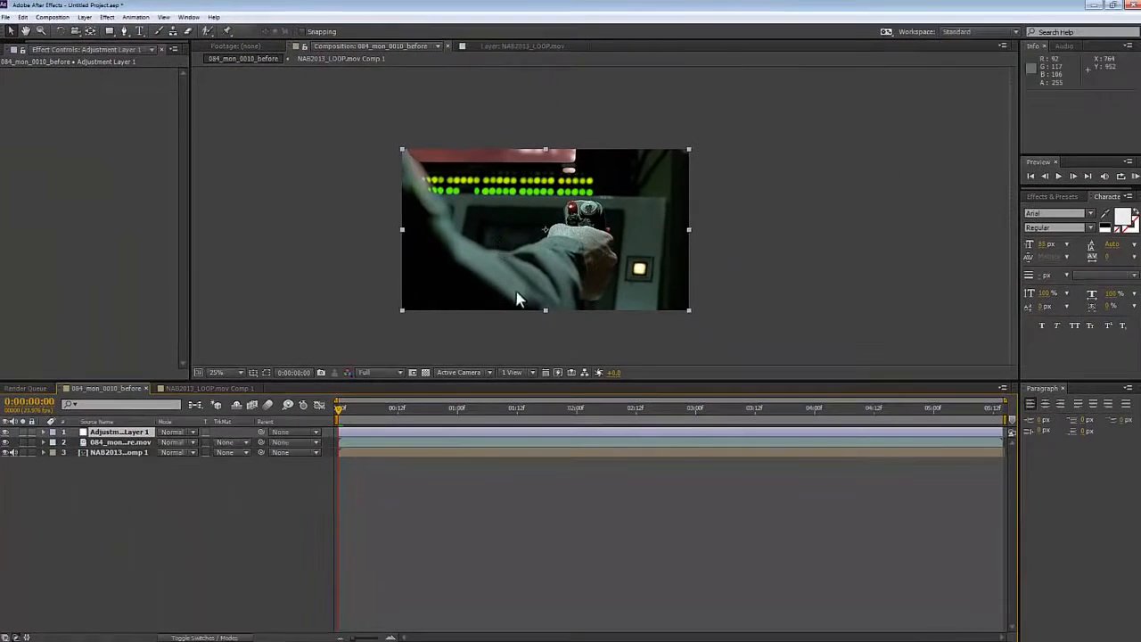
Step: Switch to mocha AE, turn off the screen track layer's processing and visibility, and go to frame 67
mouse_move(507, 637)
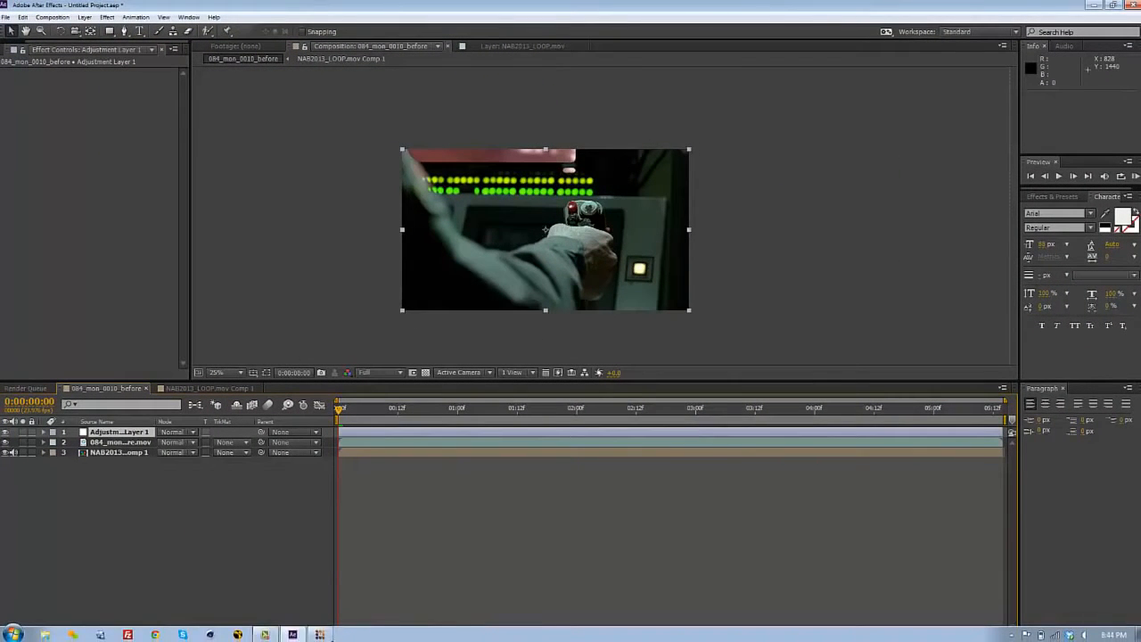
click(323, 635)
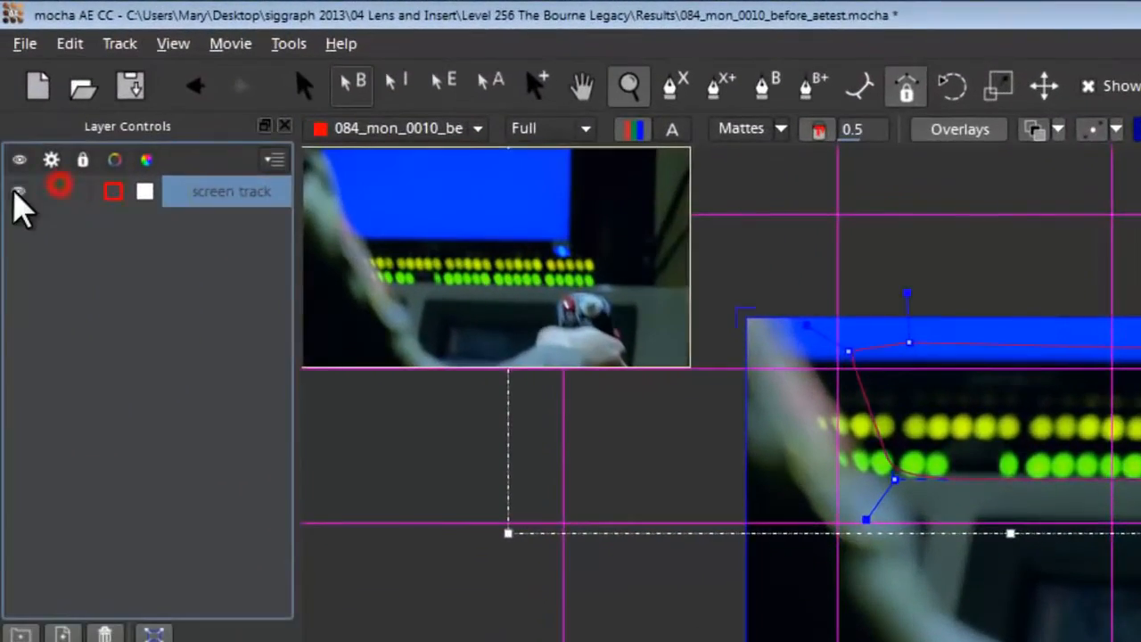
click(5, 85)
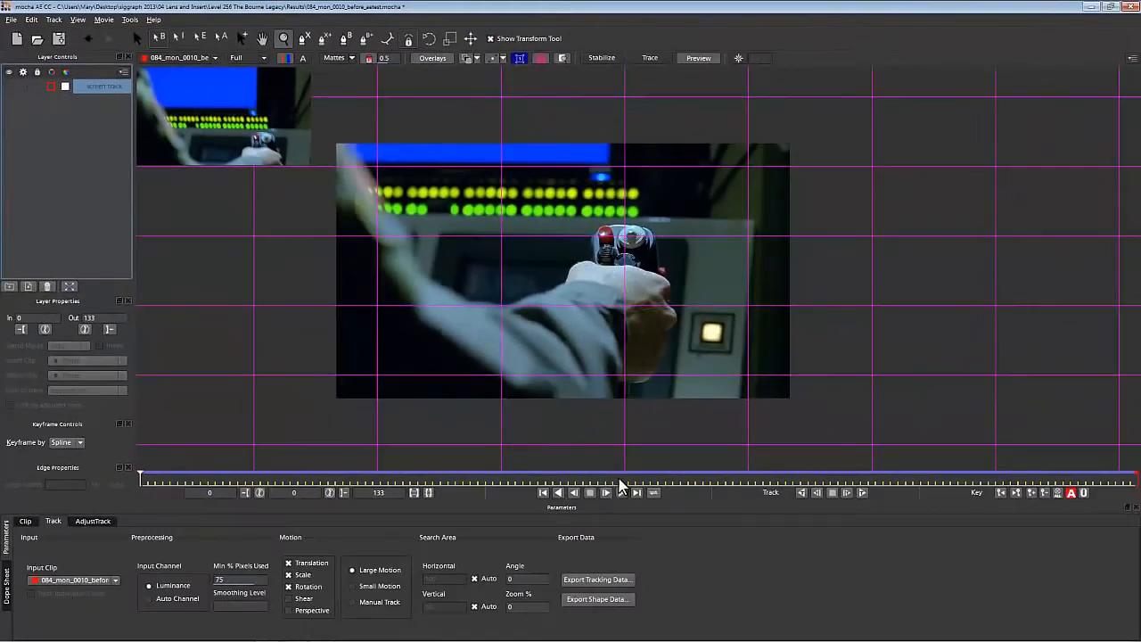
mouse_move(619, 479)
mouse_down()
mouse_move(657, 478)
mouse_move(627, 478)
mouse_move(638, 473)
mouse_up()
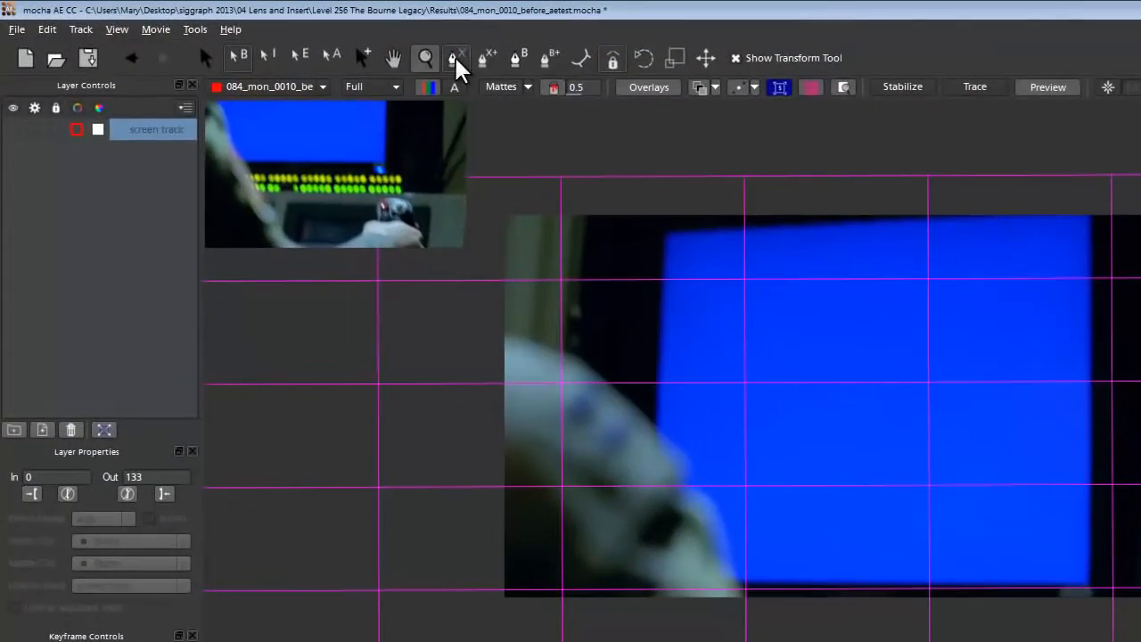
Step: Draw an X-spline around the blue monitor screen, following the edge of the actor's arm across its lower-left corner
click(324, 40)
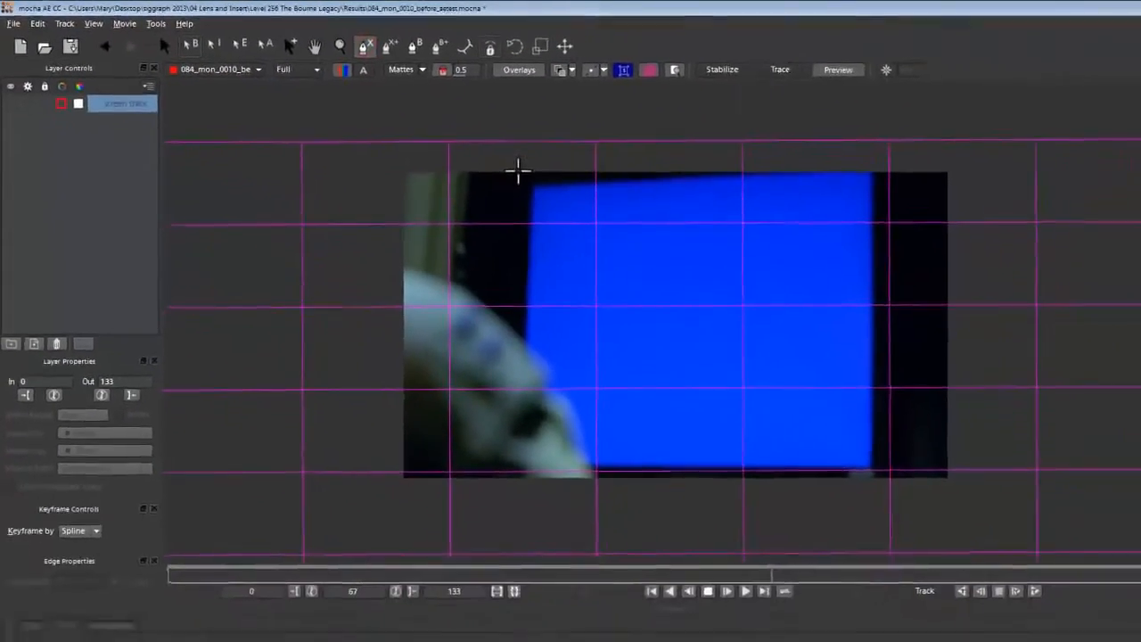
click(519, 172)
click(513, 323)
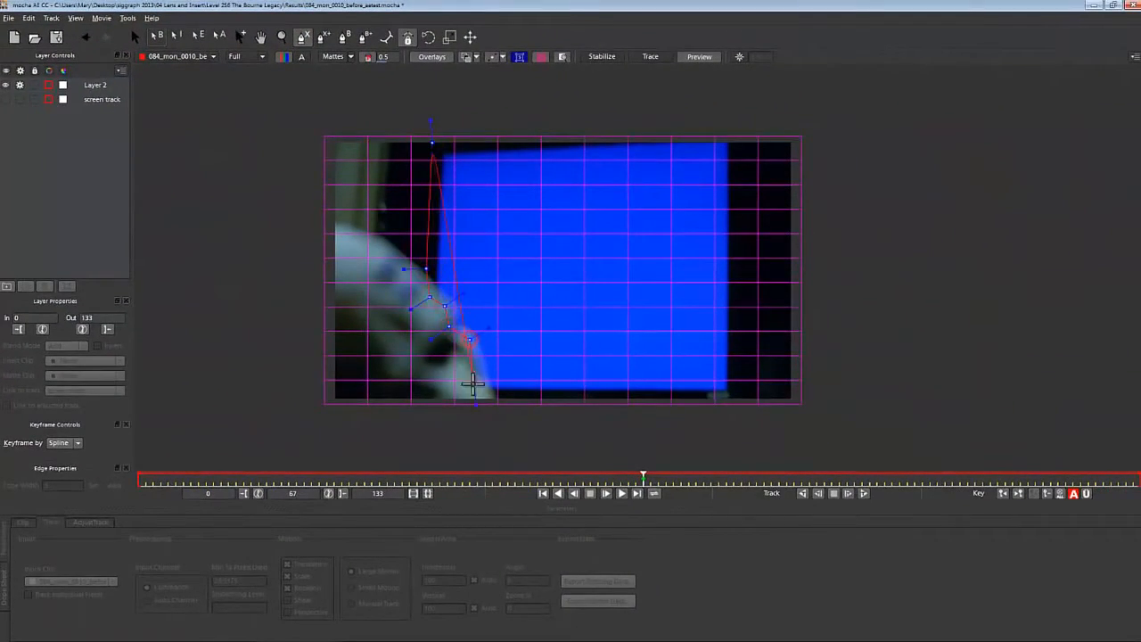
click(737, 126)
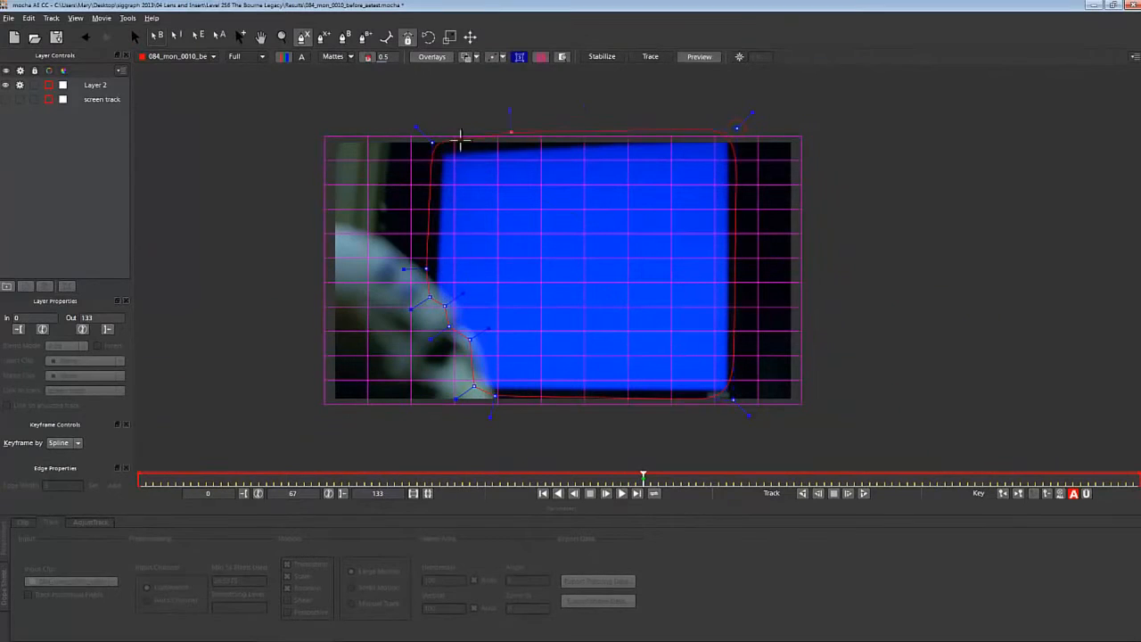
right_click(461, 136)
Step: Sharpen the spline's corner and arm-edge points and pull its upper-right corner slightly outward
drag(752, 113, 757, 107)
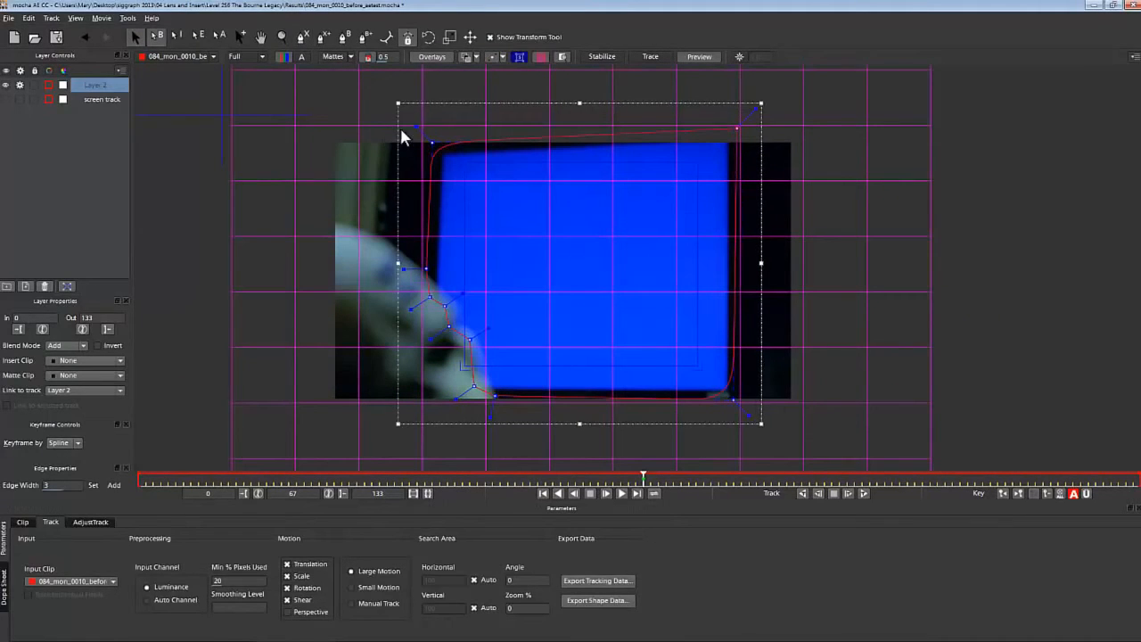
drag(417, 127, 411, 121)
drag(727, 450, 814, 467)
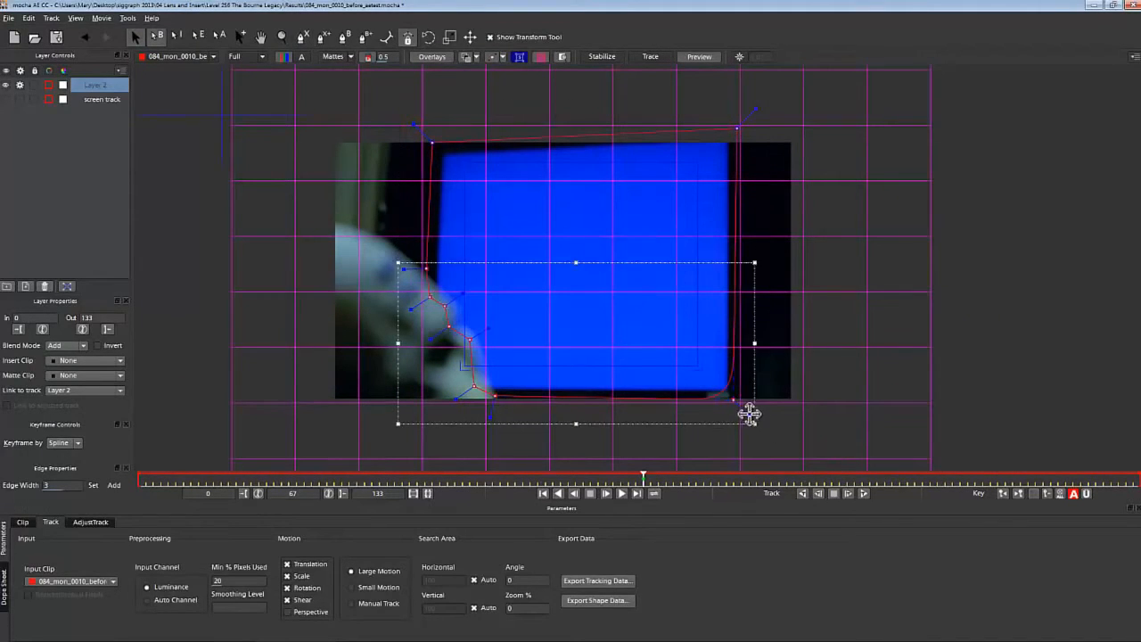
click(828, 418)
mouse_move(749, 415)
mouse_down()
mouse_move(757, 423)
mouse_move(737, 402)
mouse_up()
drag(736, 129, 740, 124)
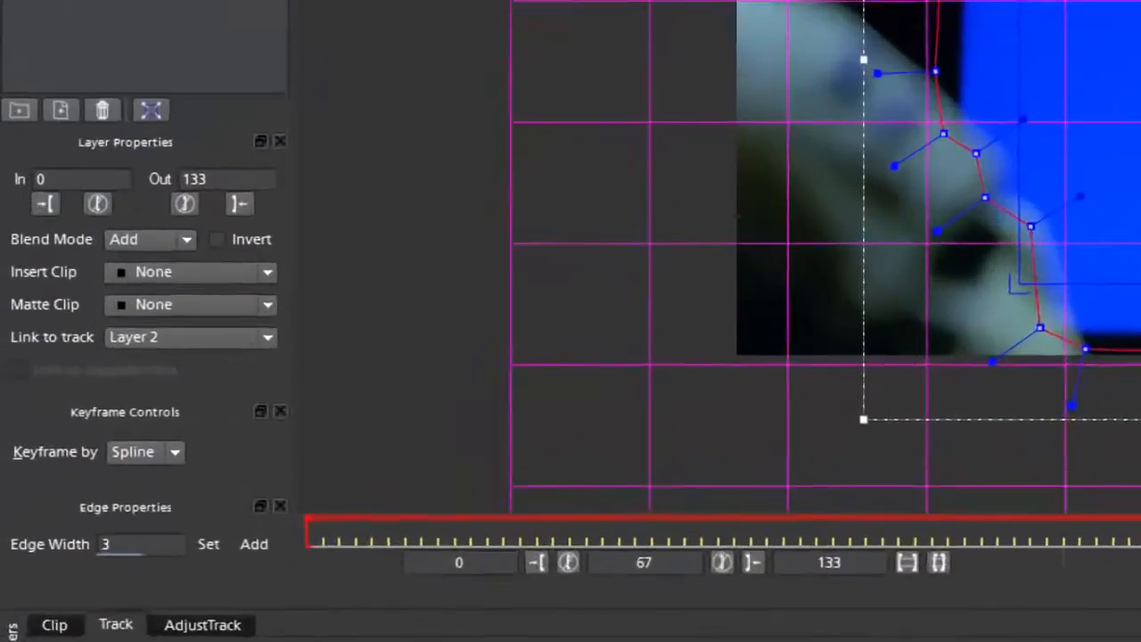
Step: Link the screen blur layer to the screen track layer's motion and export its shape data
click(80, 390)
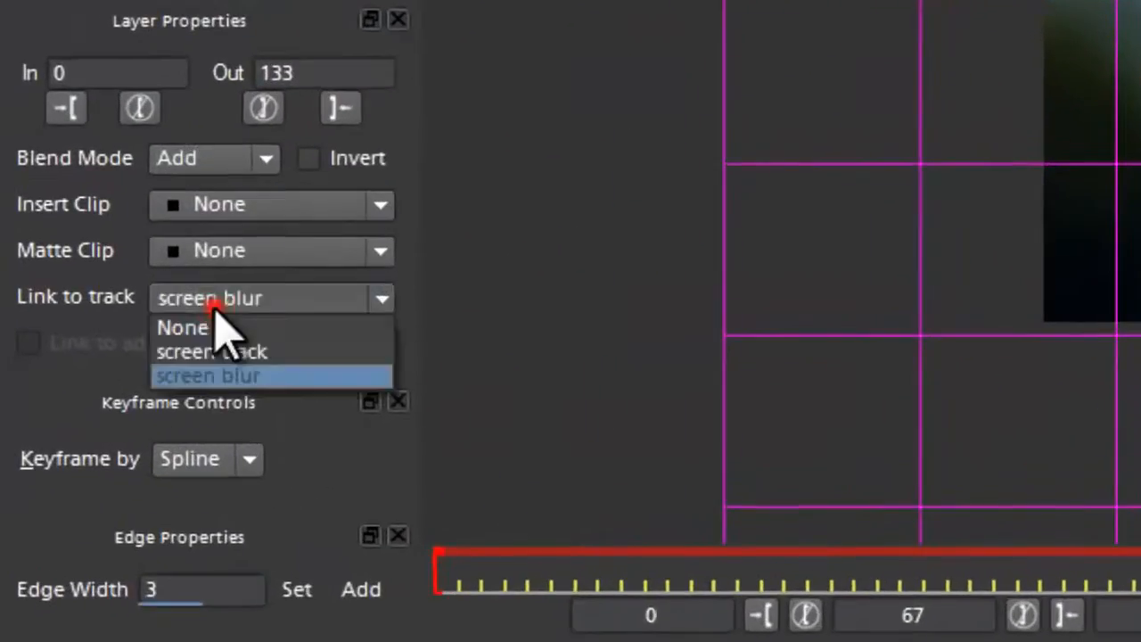
click(71, 405)
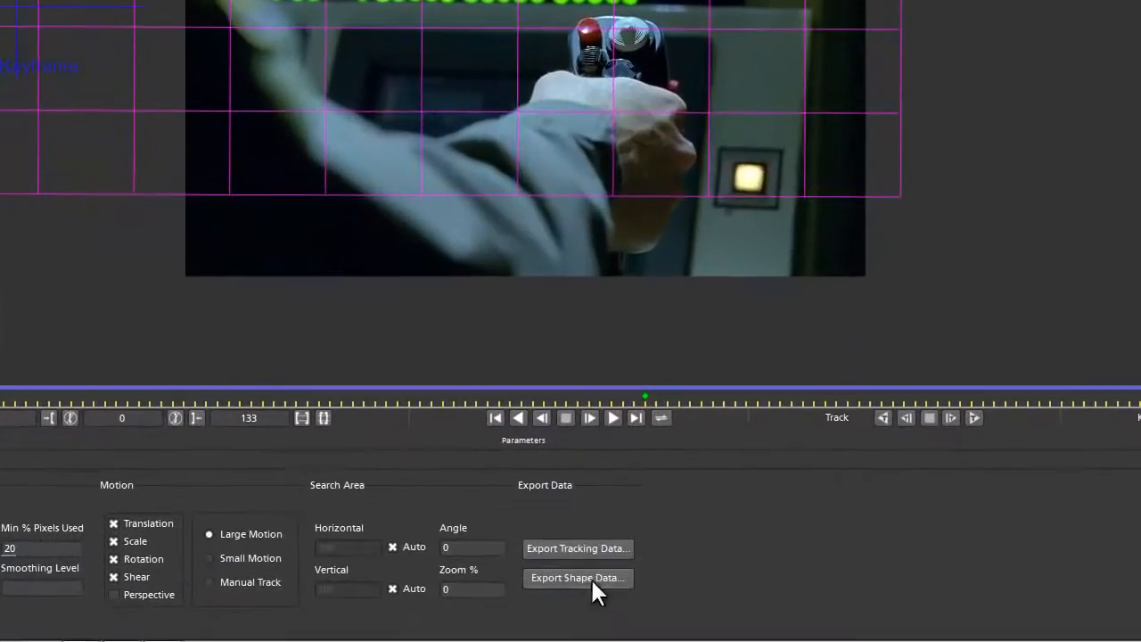
click(596, 601)
click(533, 207)
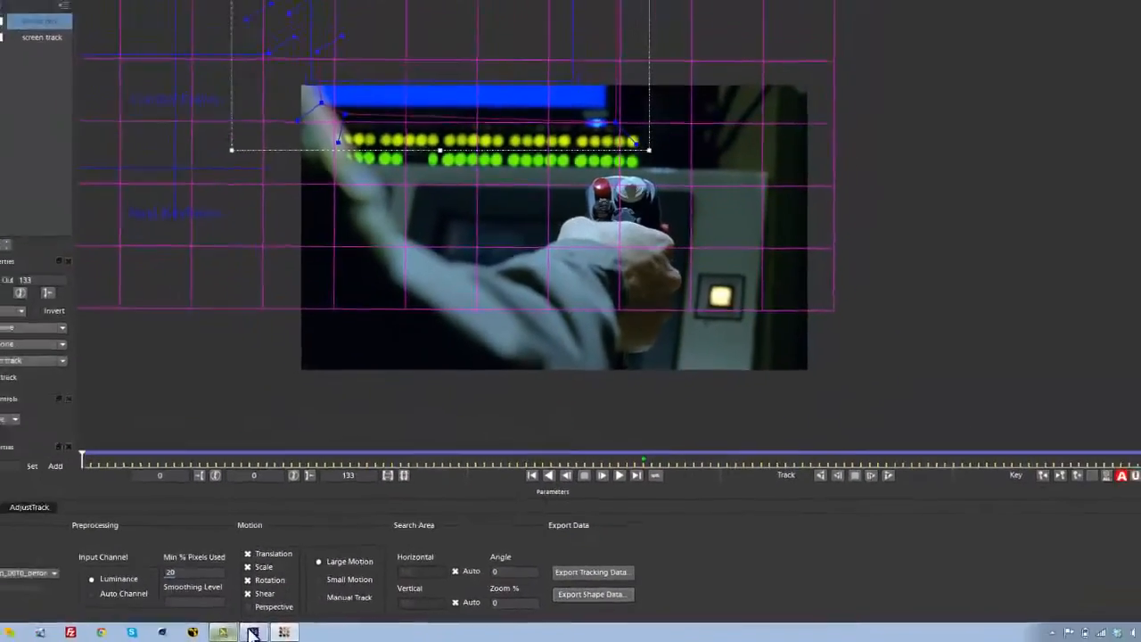
Step: Switch to After Effects and add a white 1920 × 1080 px solid to the 084_mon_0010_before composition
click(168, 630)
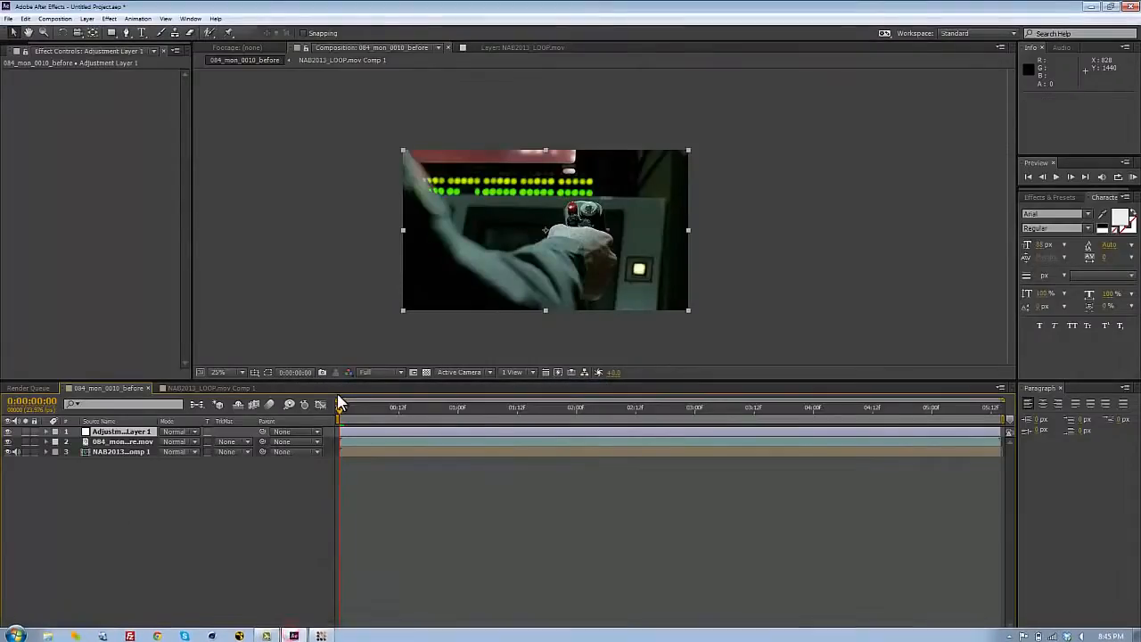
click(87, 18)
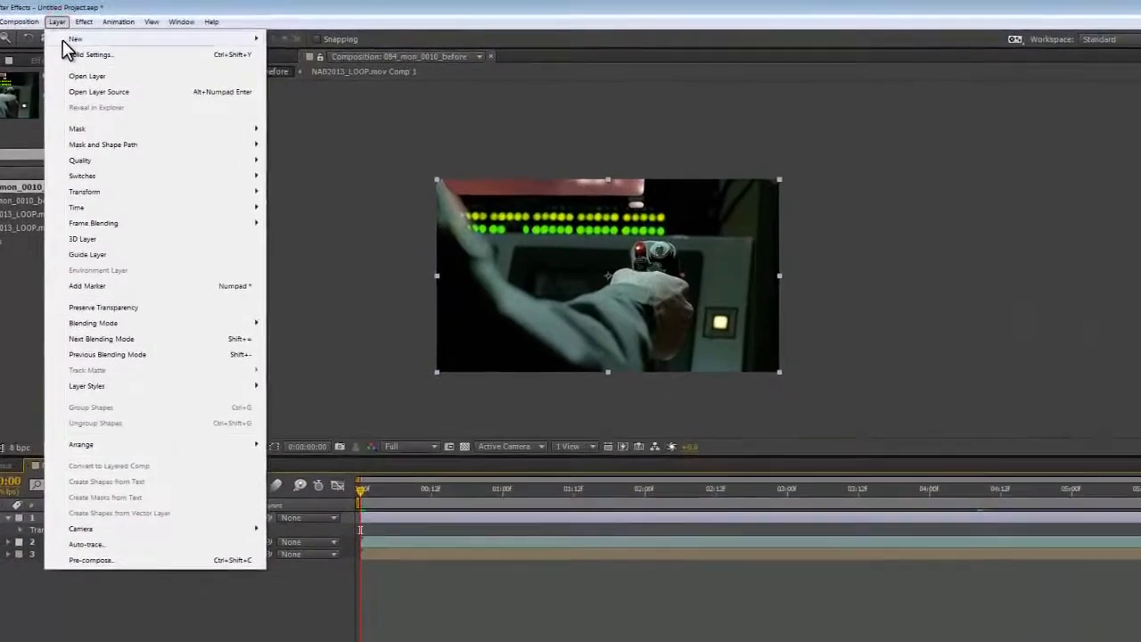
click(89, 33)
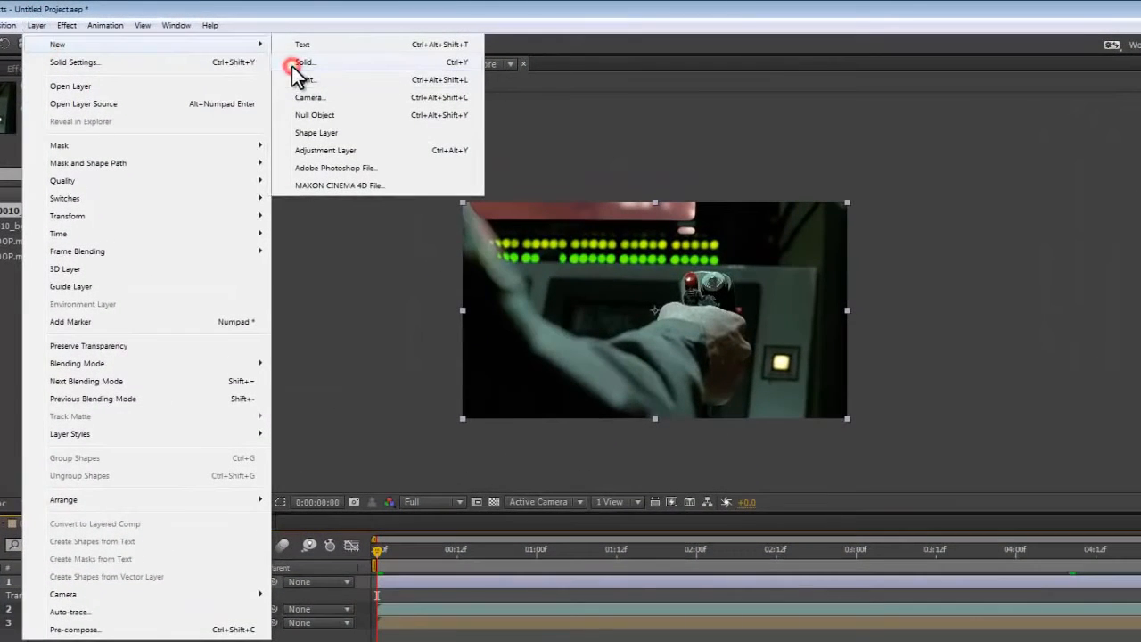
click(295, 64)
click(676, 534)
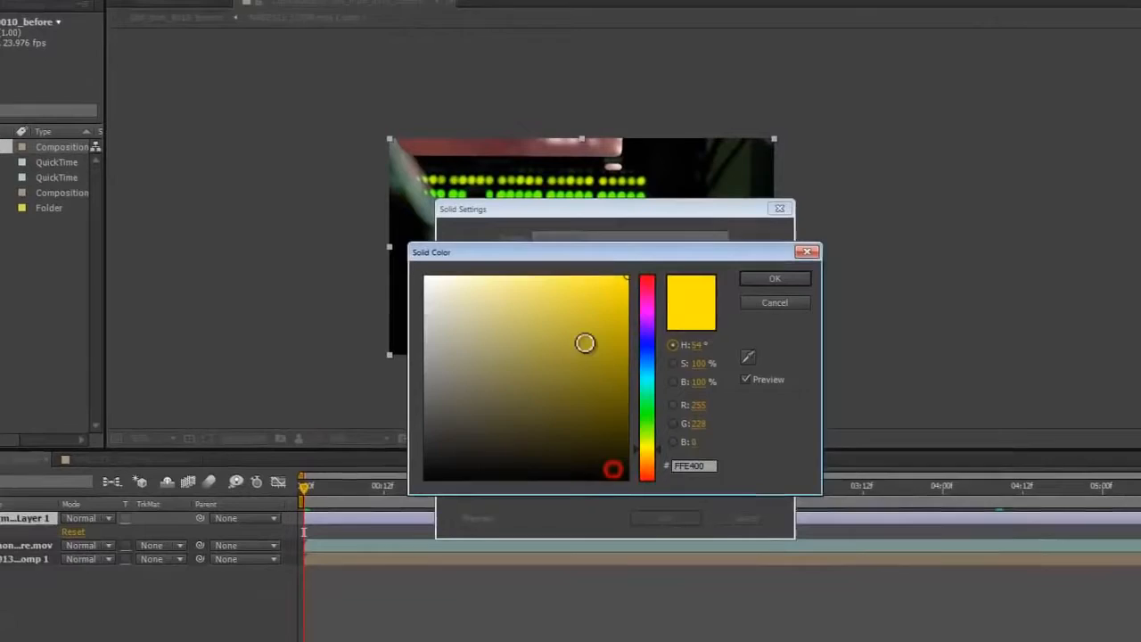
drag(530, 314, 399, 254)
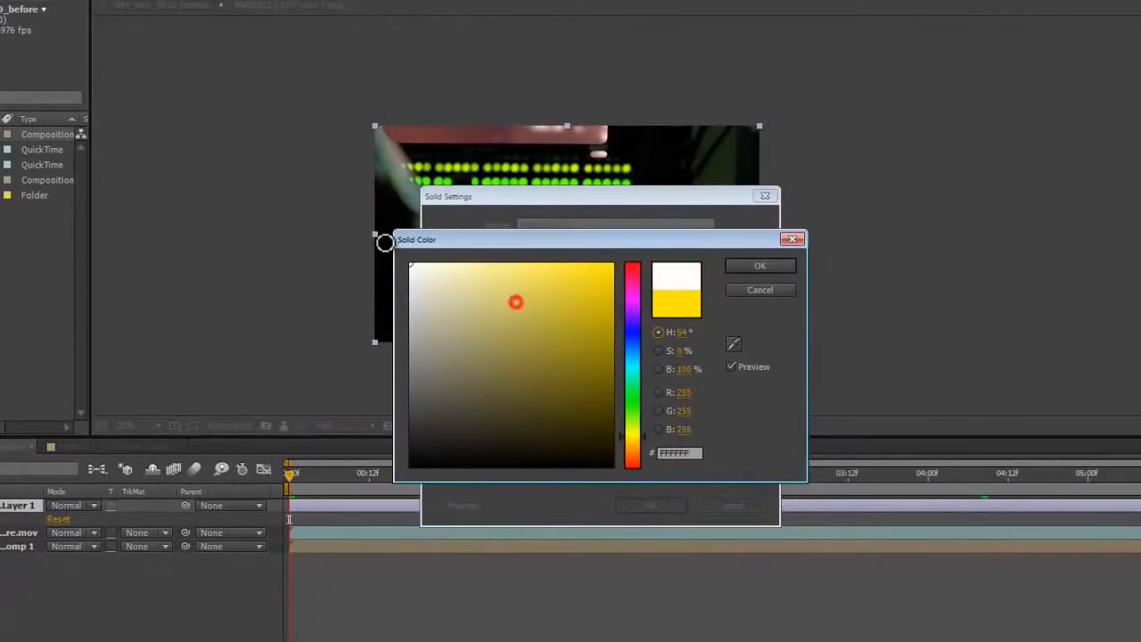
click(760, 266)
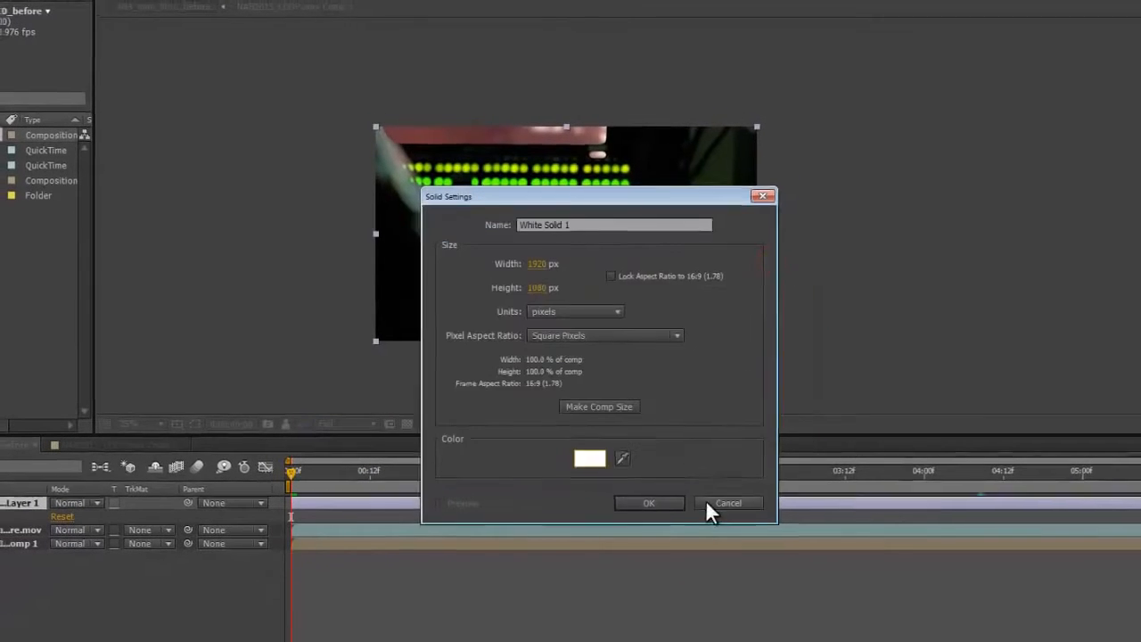
click(651, 505)
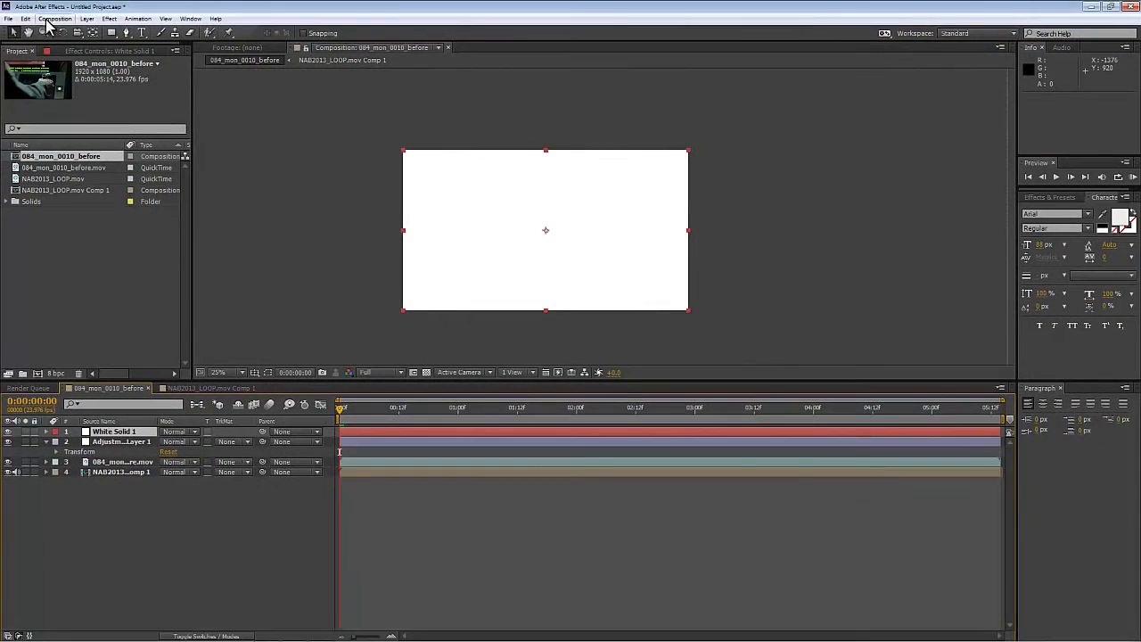
Step: Paste the mocha shape as a mask on White Solid 1 and set the mask's feather to 25 pixels
click(25, 19)
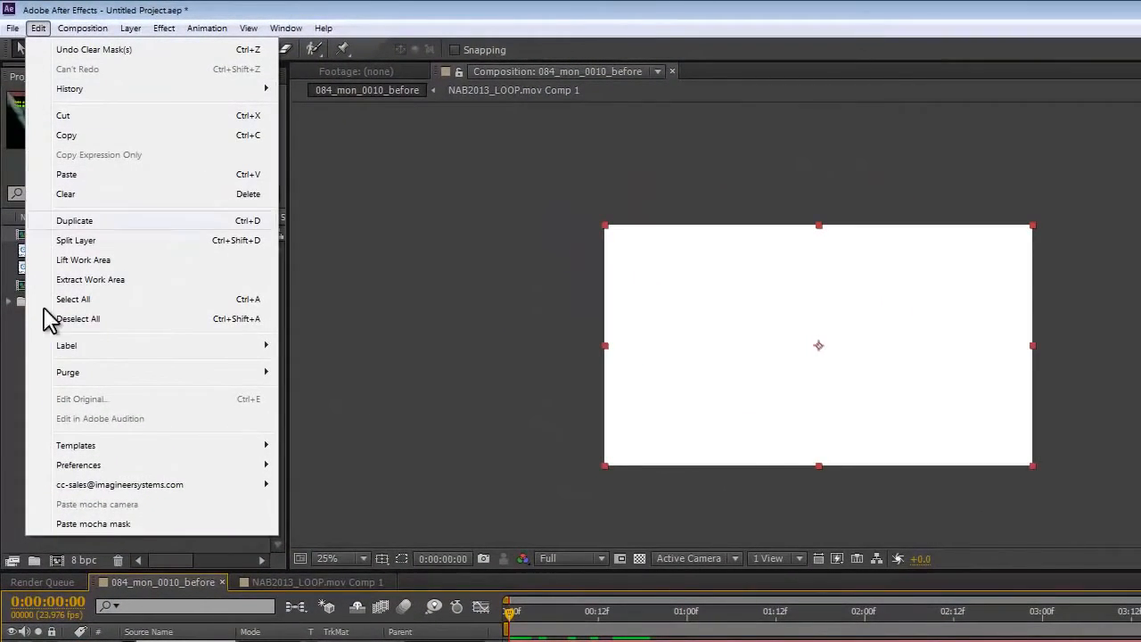
click(119, 523)
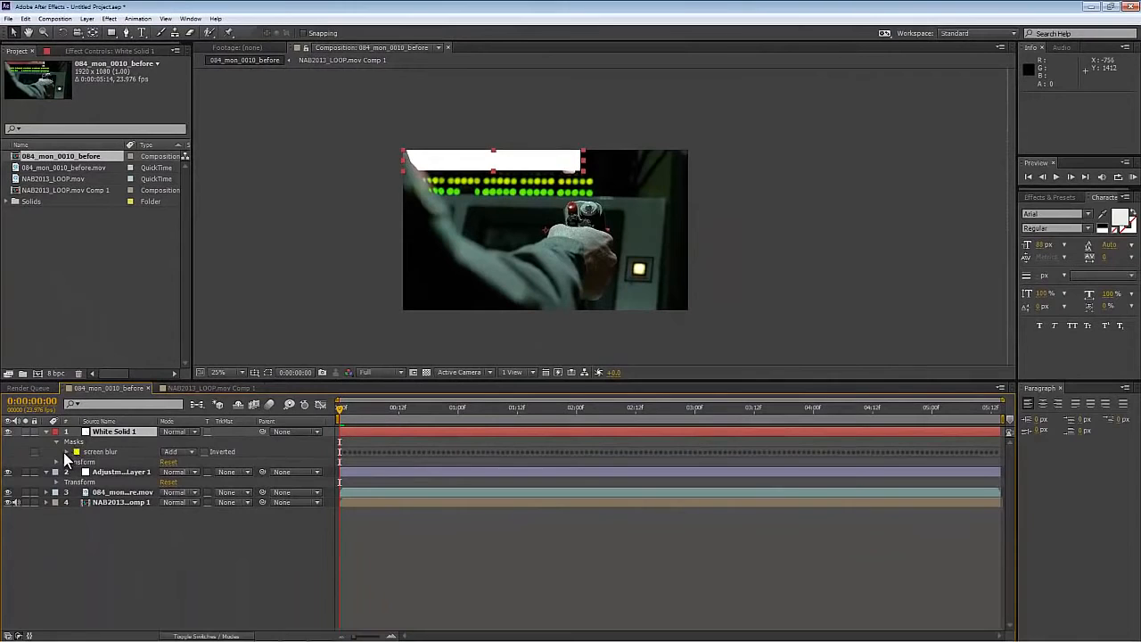
click(64, 452)
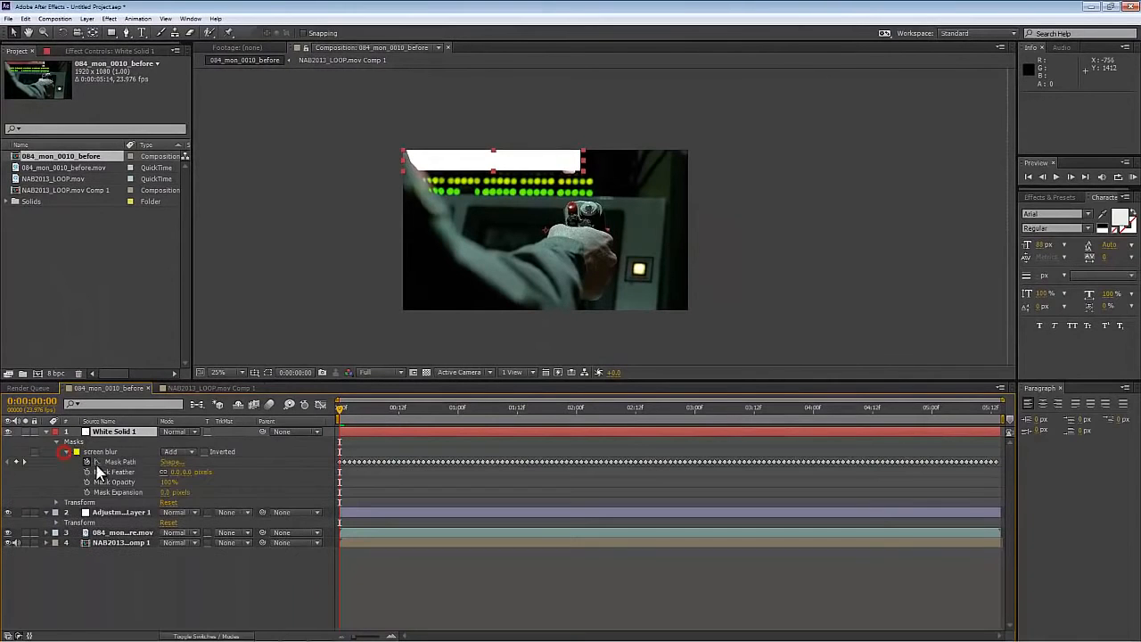
click(173, 473)
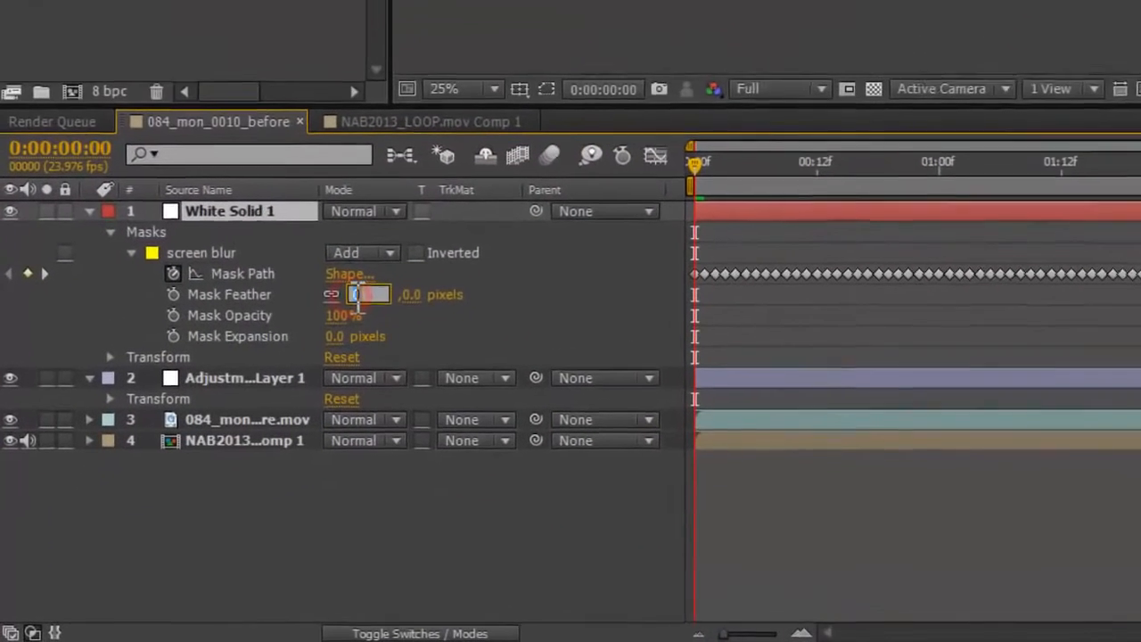
text(25)
click(422, 317)
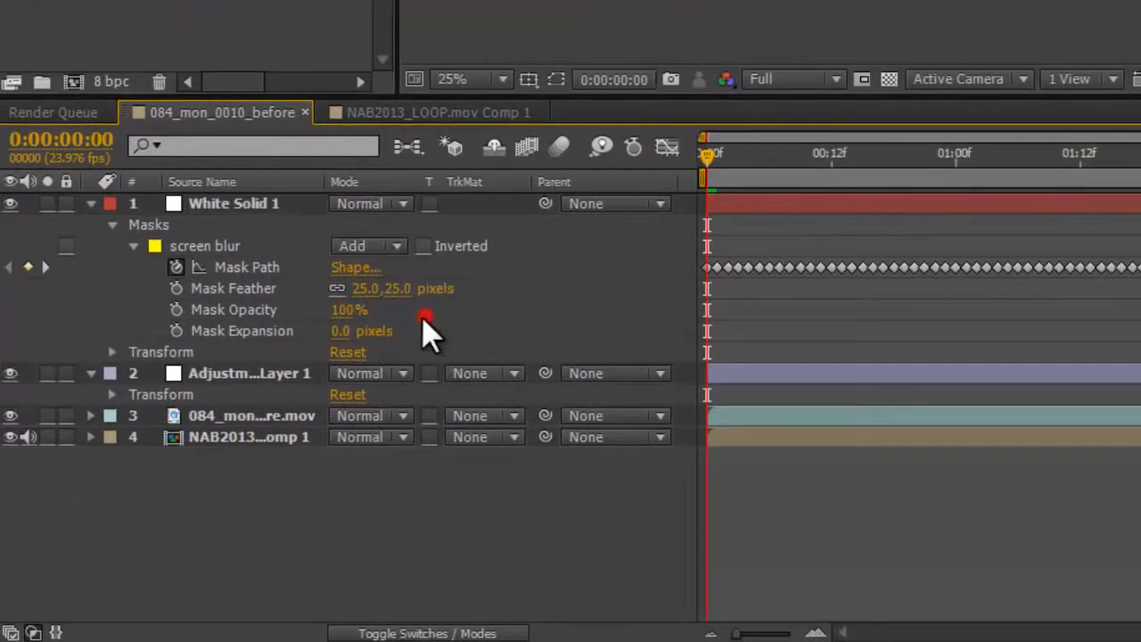
Step: Go to 0:00:02:16 and readjust the feather of the white solid's screen blur mask
click(341, 331)
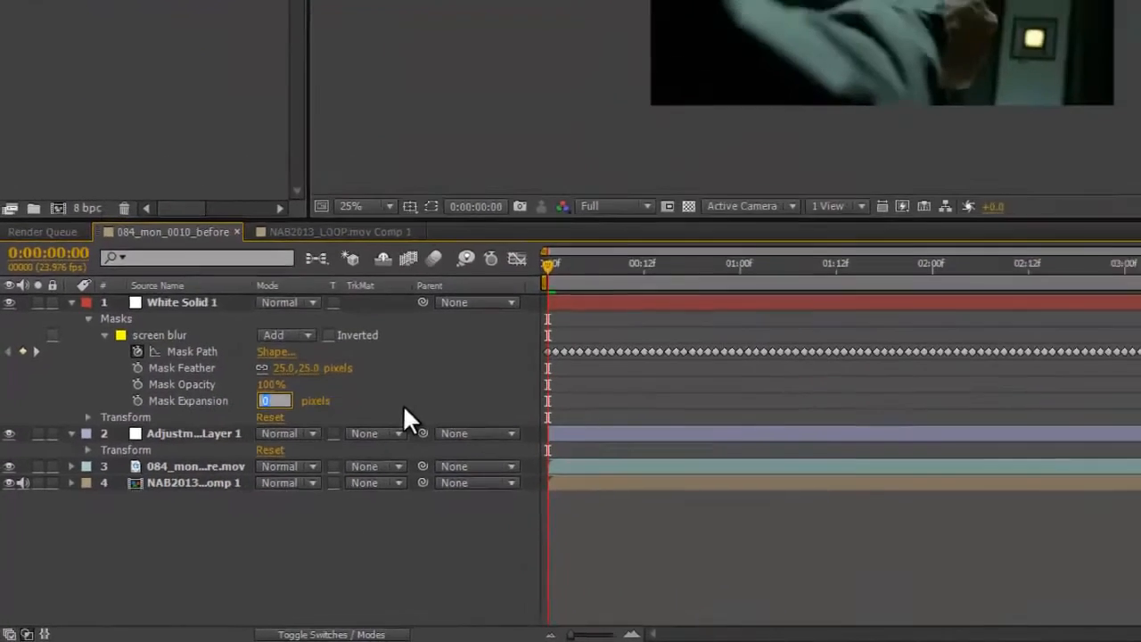
click(524, 344)
drag(707, 155, 1140, 144)
drag(559, 409, 664, 407)
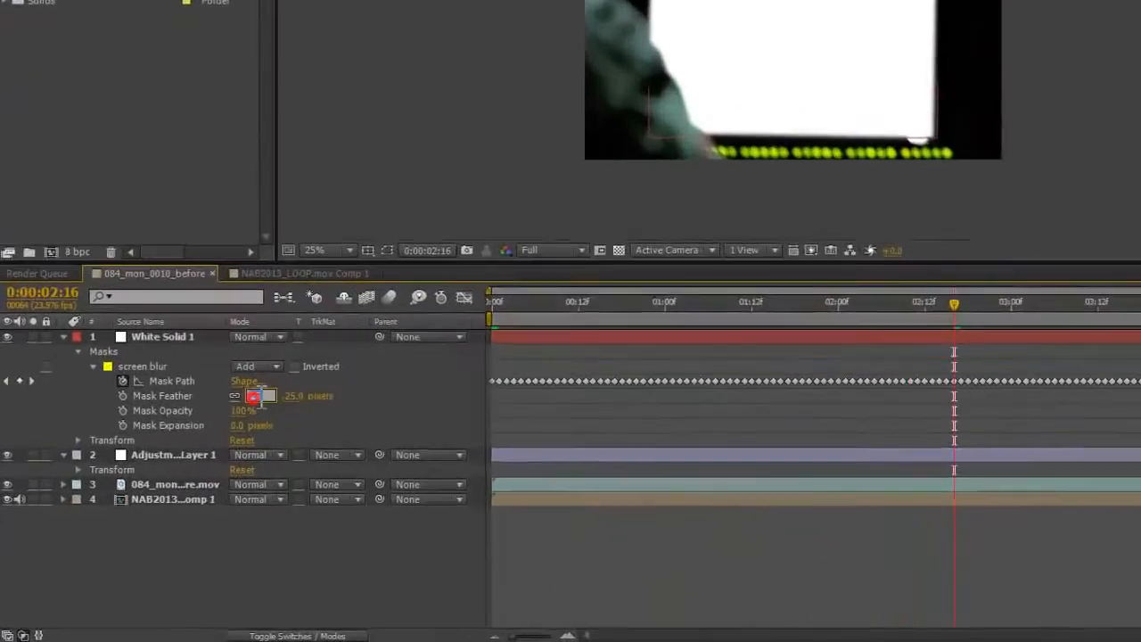
click(170, 473)
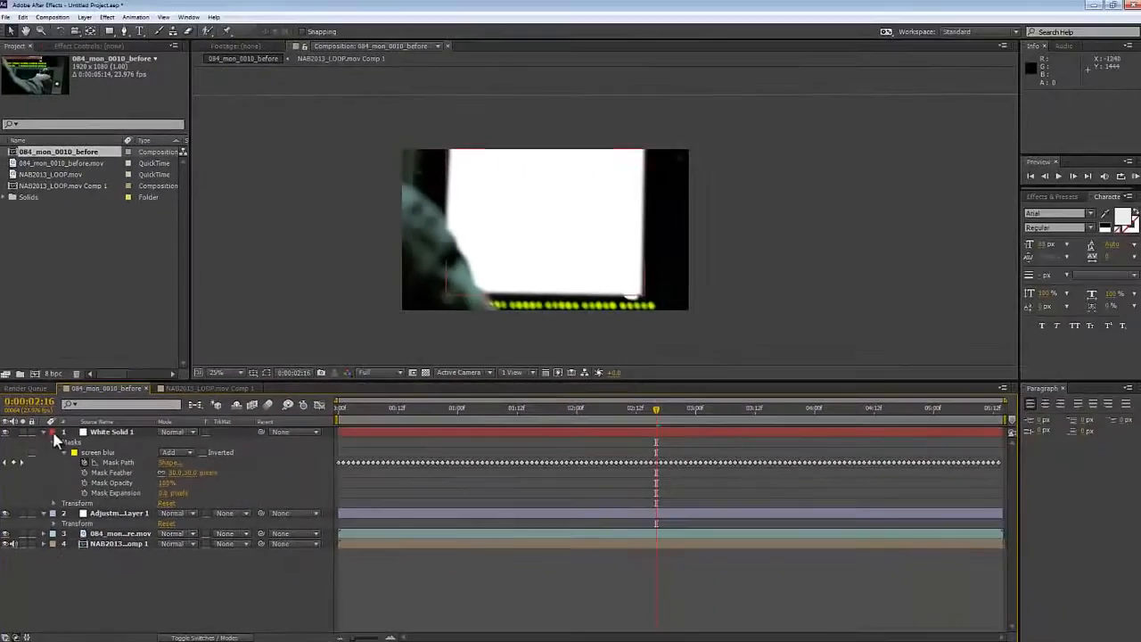
Step: Collapse White Solid 1 and use it as the alpha matte for Adjustment Layer 1
click(89, 210)
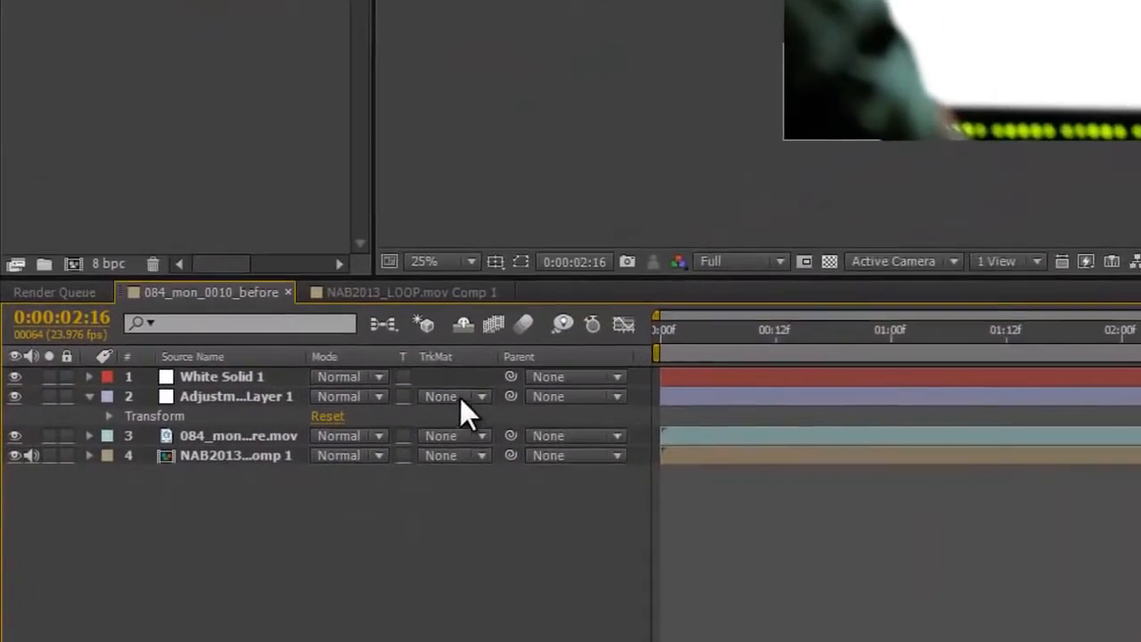
click(230, 442)
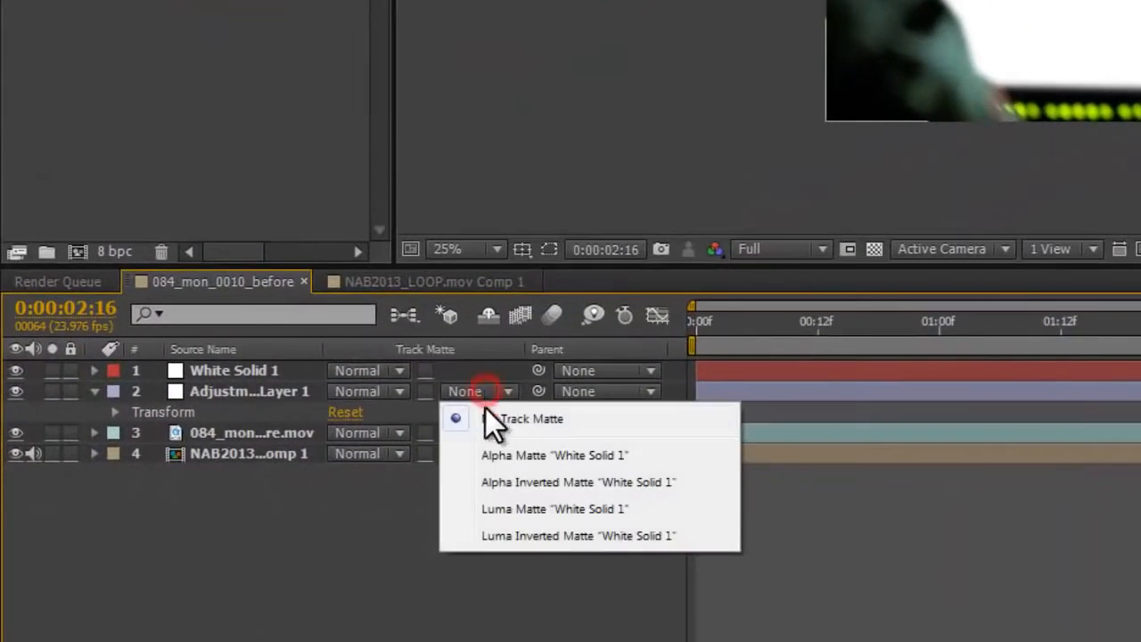
click(491, 455)
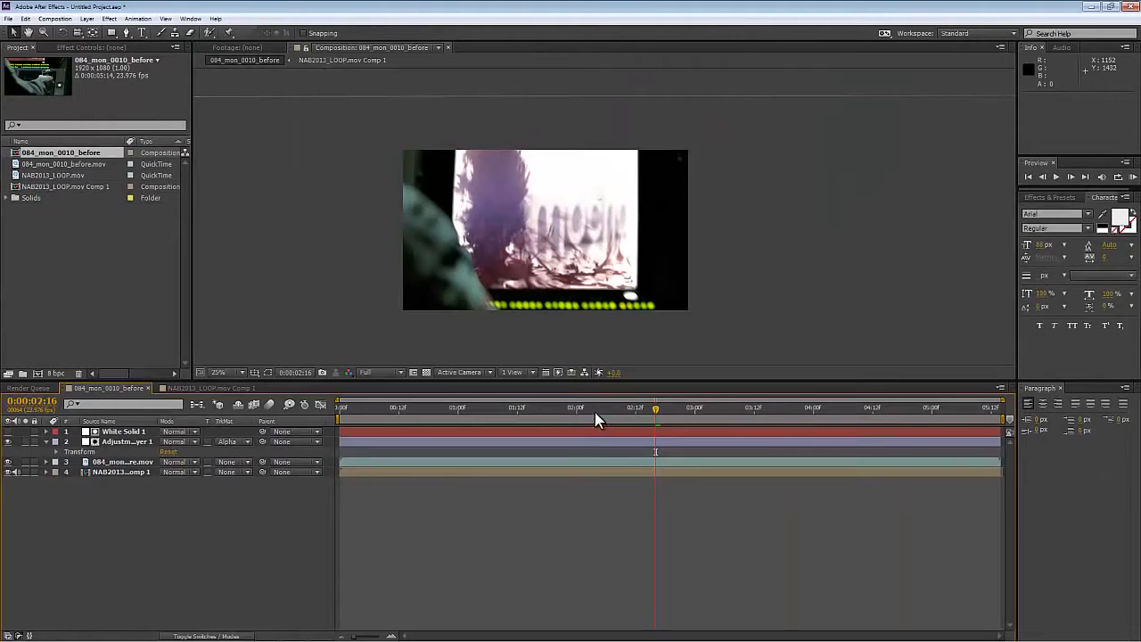
Step: At the first frame, apply a Box Blur to Adjustment Layer 1 with a blur radius of 10
drag(594, 412, 305, 409)
click(119, 443)
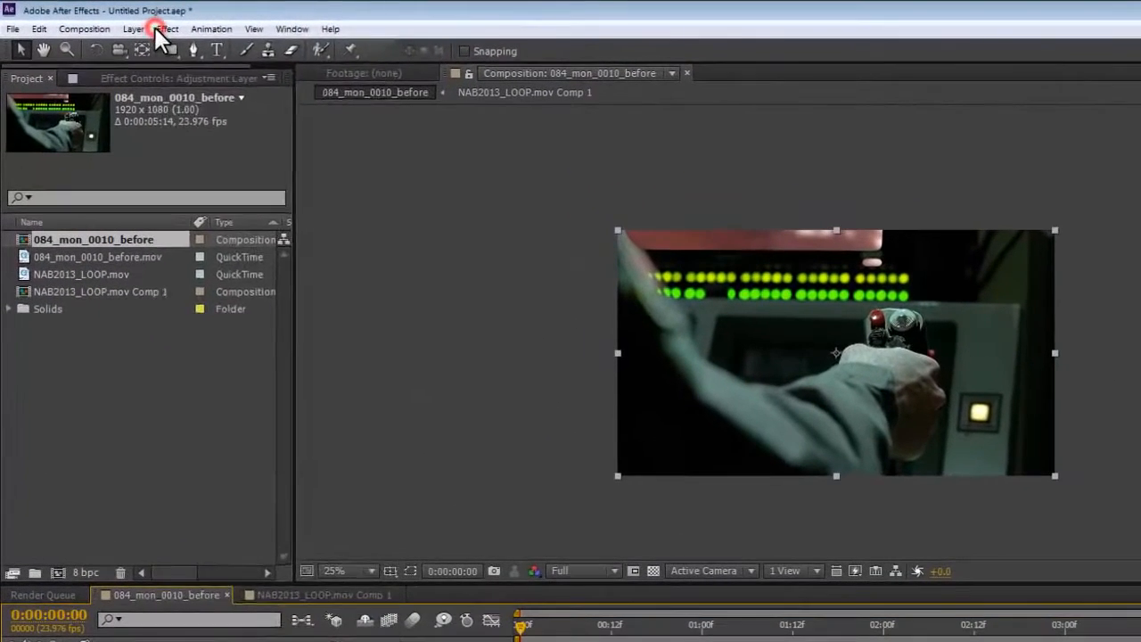
click(109, 17)
click(195, 155)
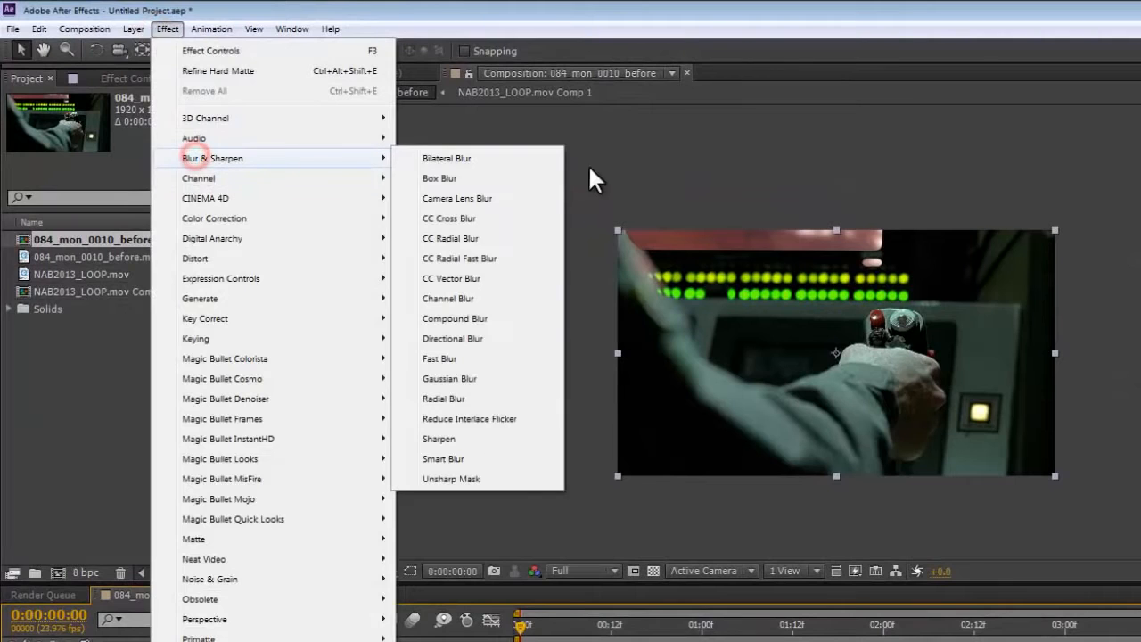
click(488, 171)
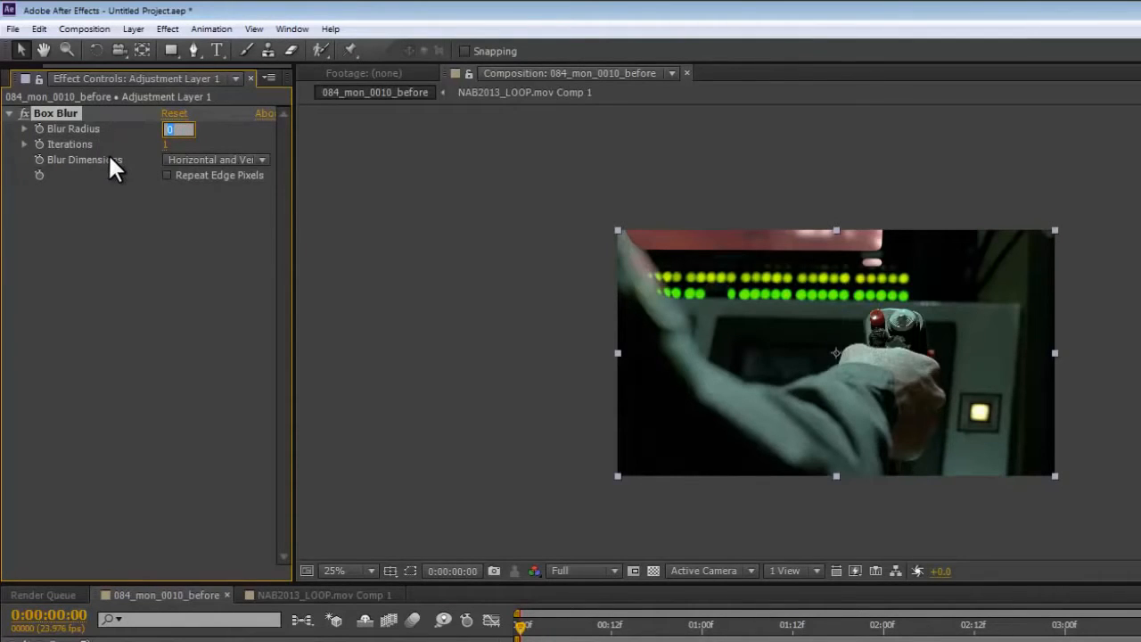
text(10)
click(127, 259)
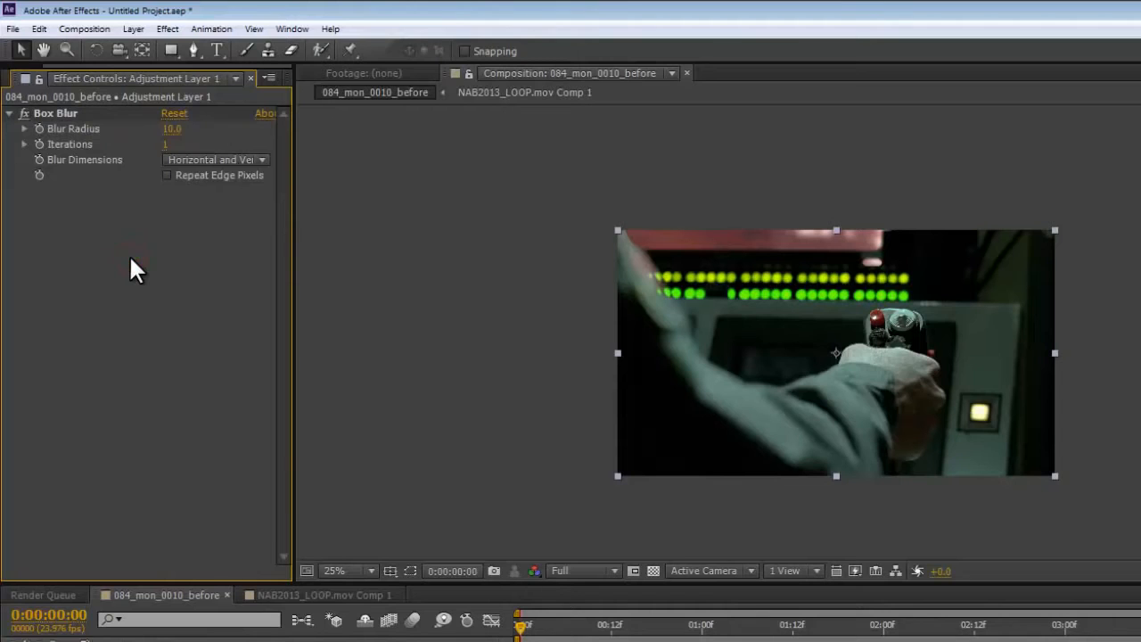
Step: Set the Box Blur radius to 15 at the first frame and turn on keyframing for it
click(172, 128)
text(15)
key(Return)
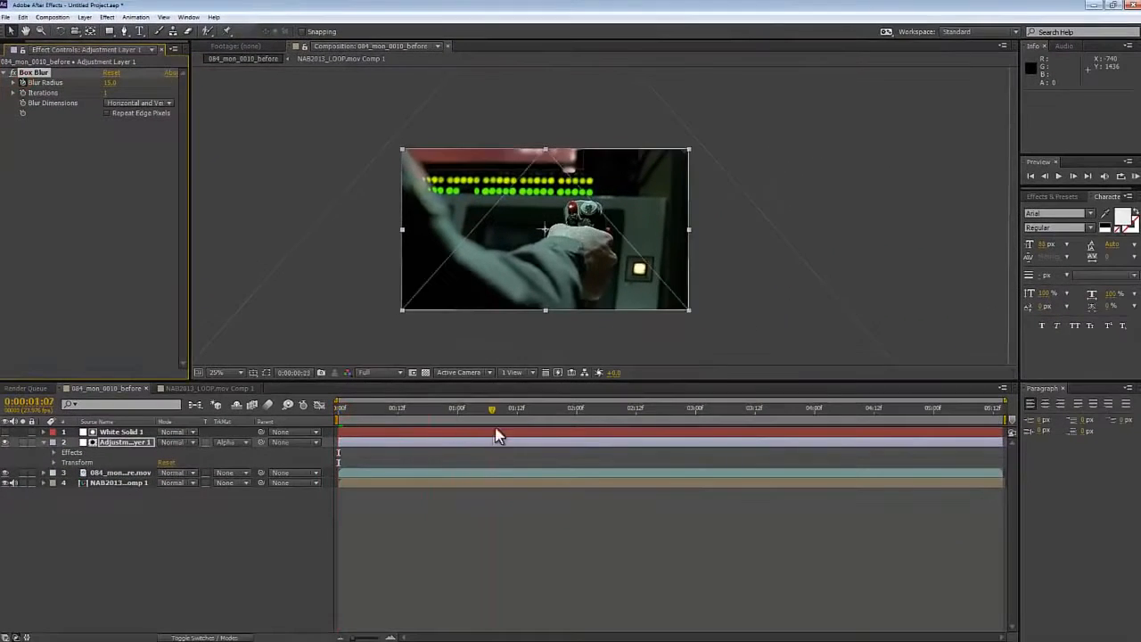
Step: Keyframe the Box Blur radius at 15 at 0:00:02:13 and add another radius keyframe at about 0:00:02:22
drag(496, 428, 738, 410)
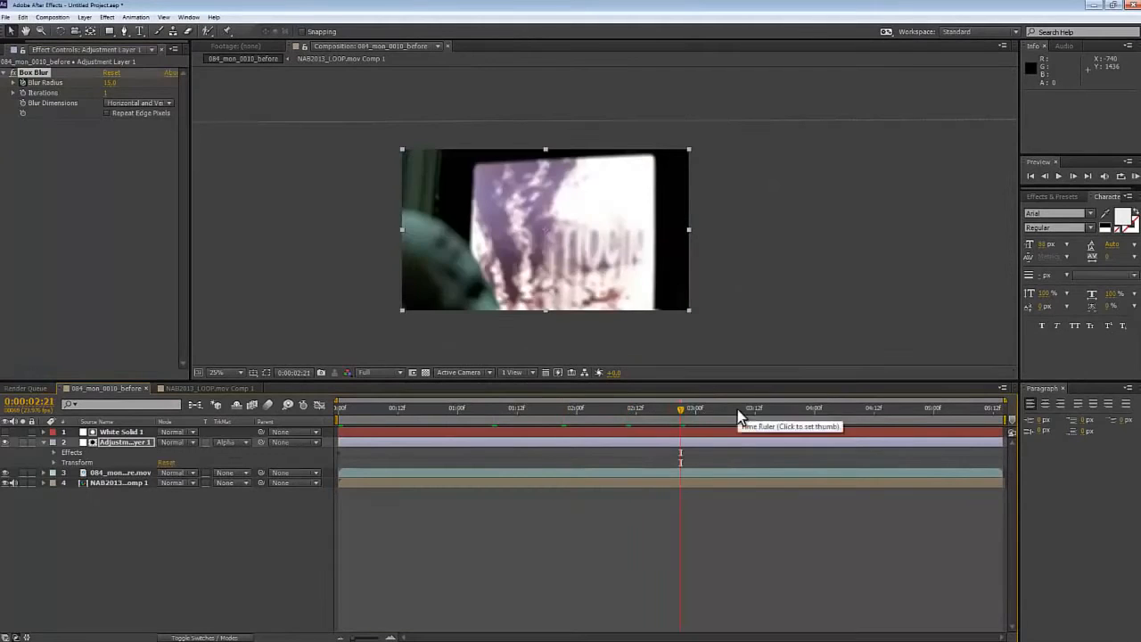
click(641, 410)
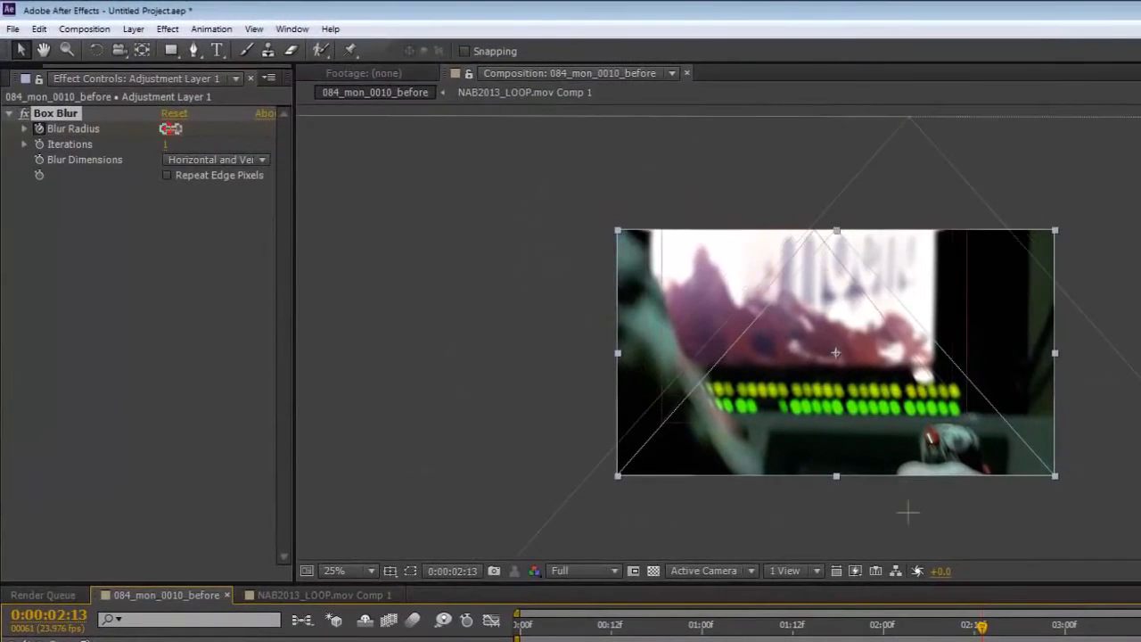
drag(171, 128, 174, 141)
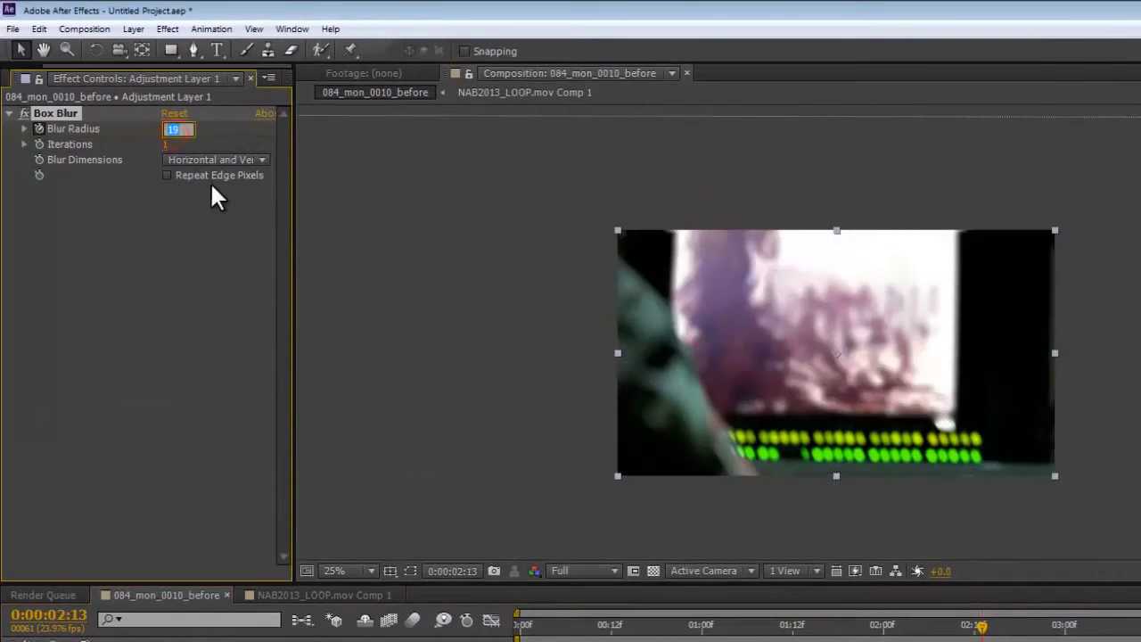
text(15)
click(208, 250)
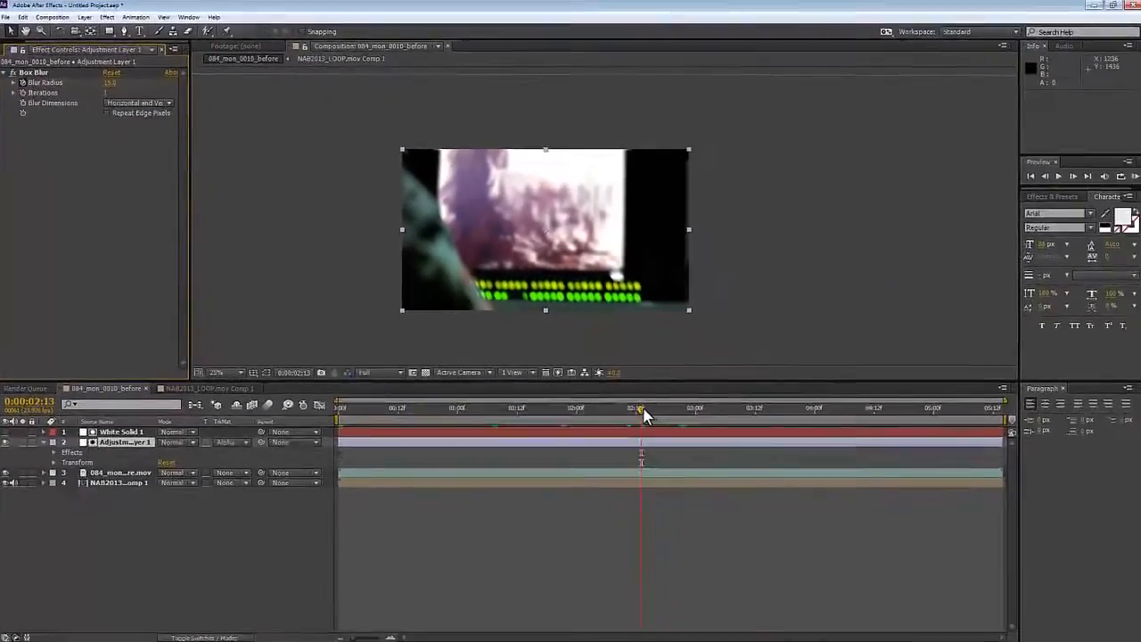
drag(847, 539, 903, 552)
click(149, 110)
click(214, 287)
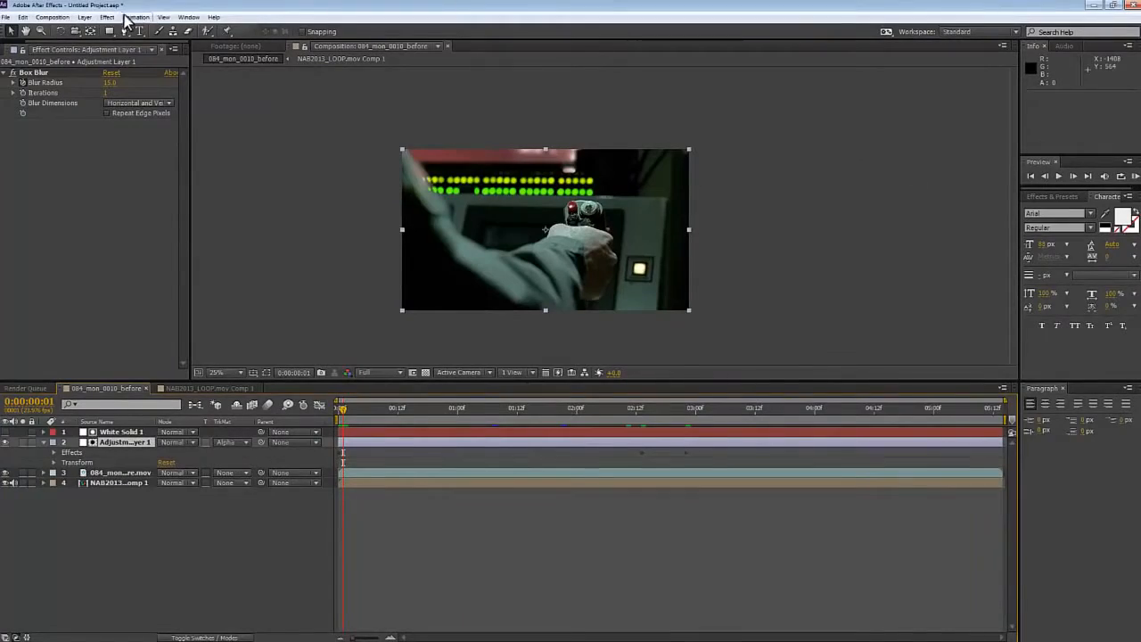
Step: Apply Match Grain to Adjustment Layer 1 with Final Output viewing mode and 084_mon_0010_before.mov as the noise source layer
click(106, 17)
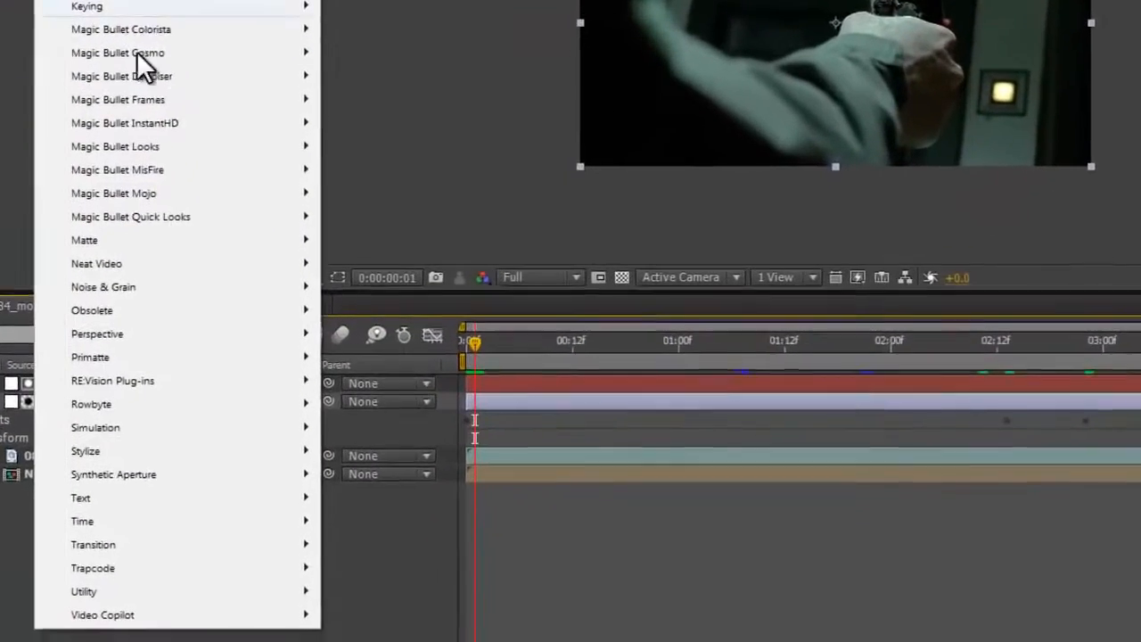
click(225, 480)
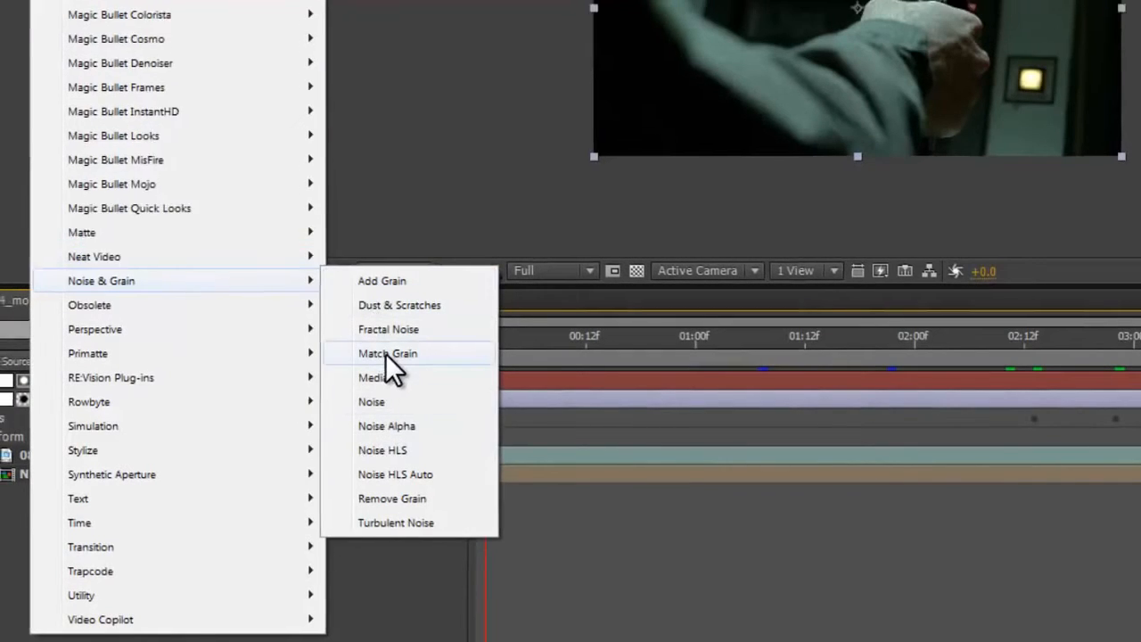
click(383, 339)
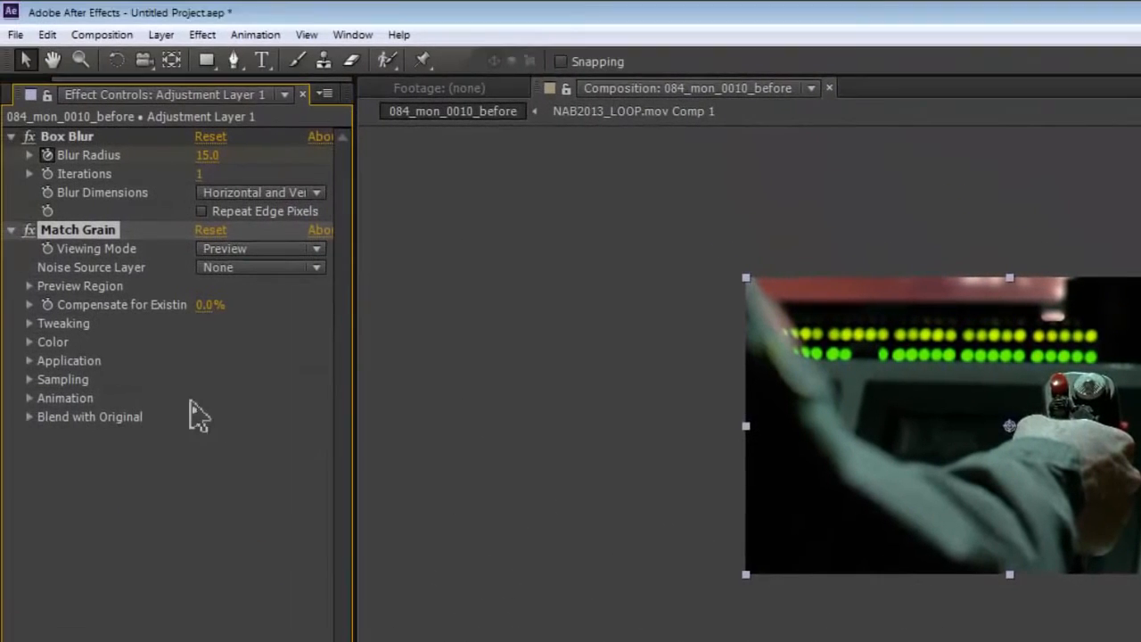
click(230, 252)
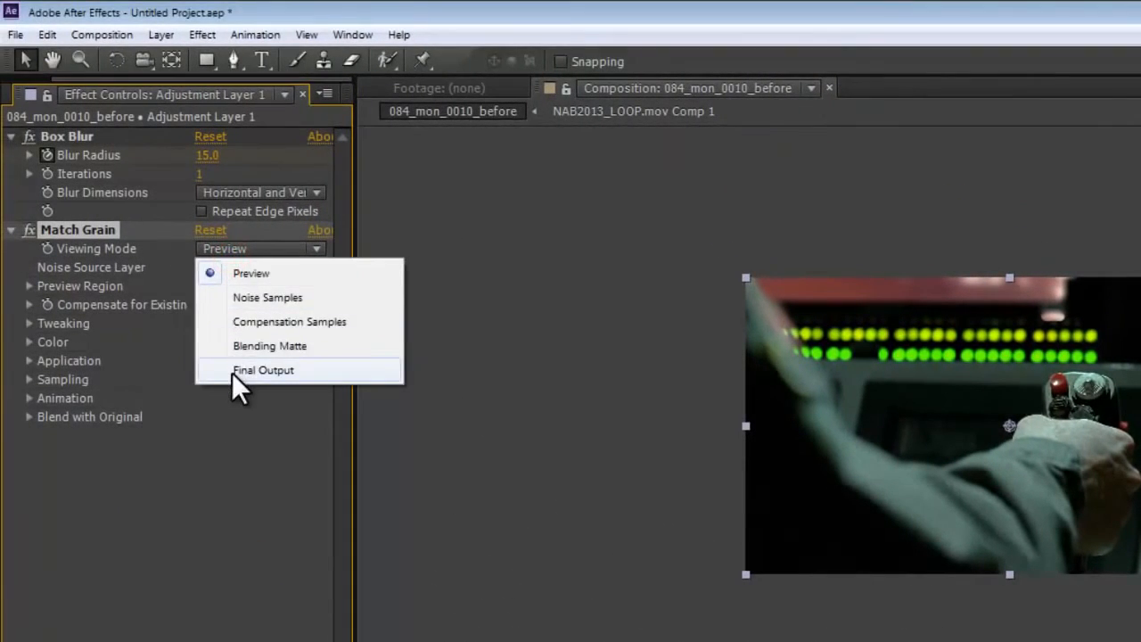
click(231, 370)
click(239, 266)
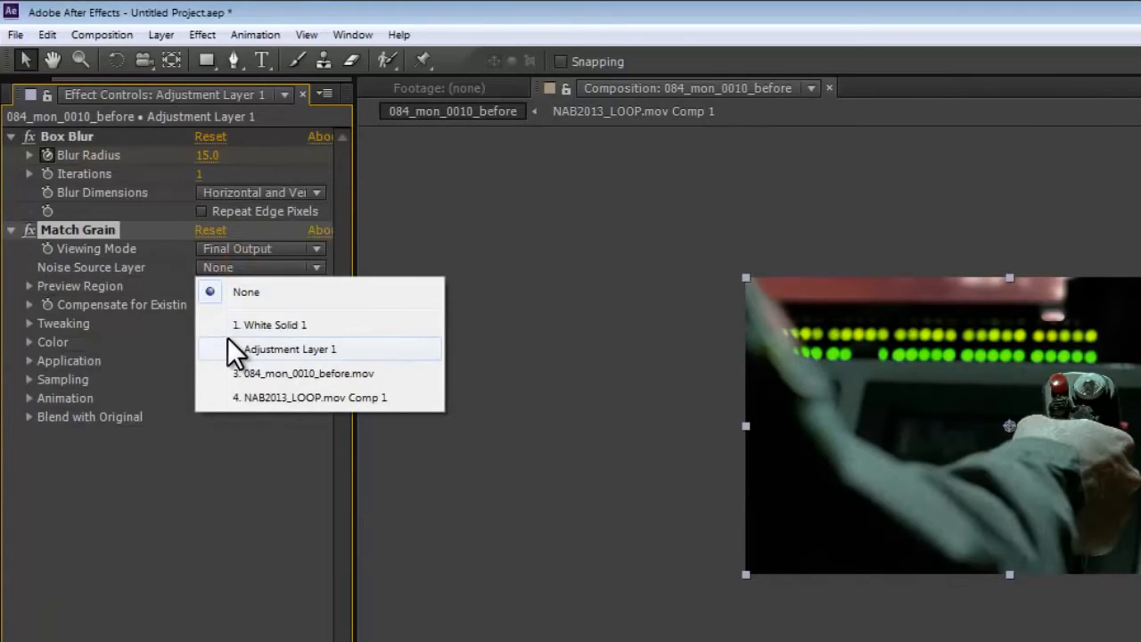
click(263, 368)
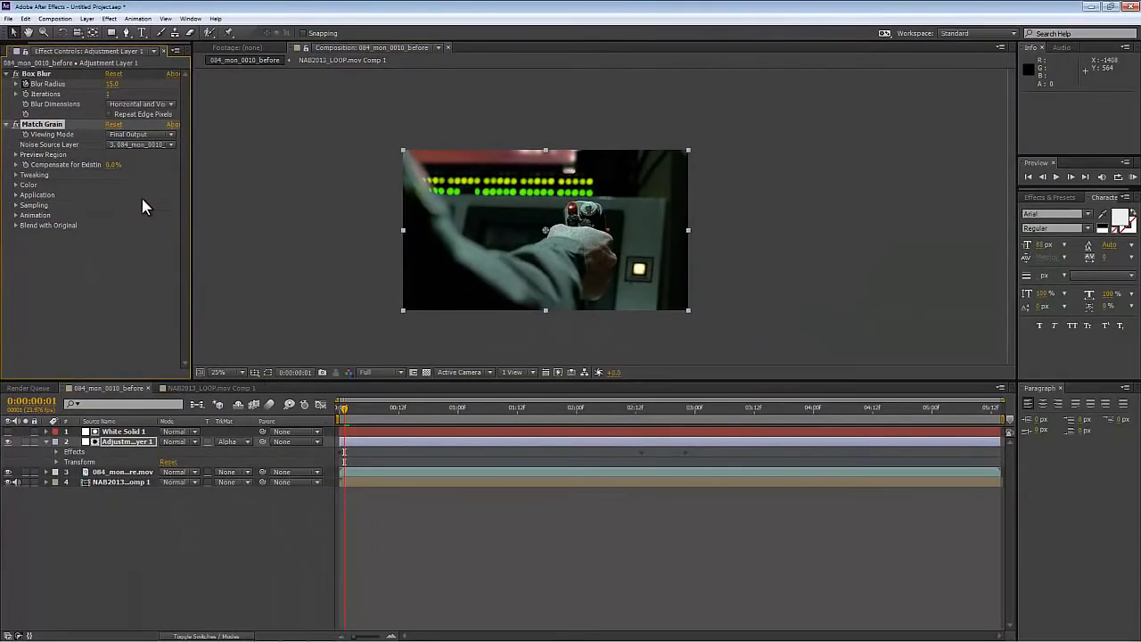
Step: Return to the first frame and fit the composition in the viewer to inspect the grain and blur
drag(349, 412, 326, 412)
click(224, 372)
click(239, 389)
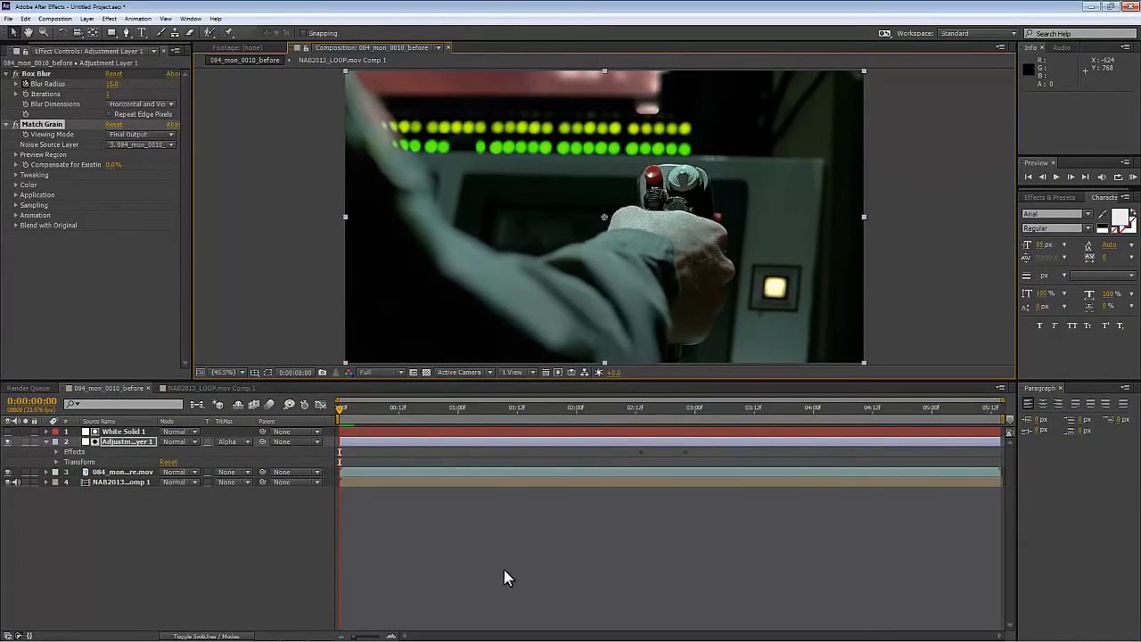
Step: Preview the composite from the first frame and add another copy of 084_mon_0010_before.mov as the composition's top layer
key(KP_0)
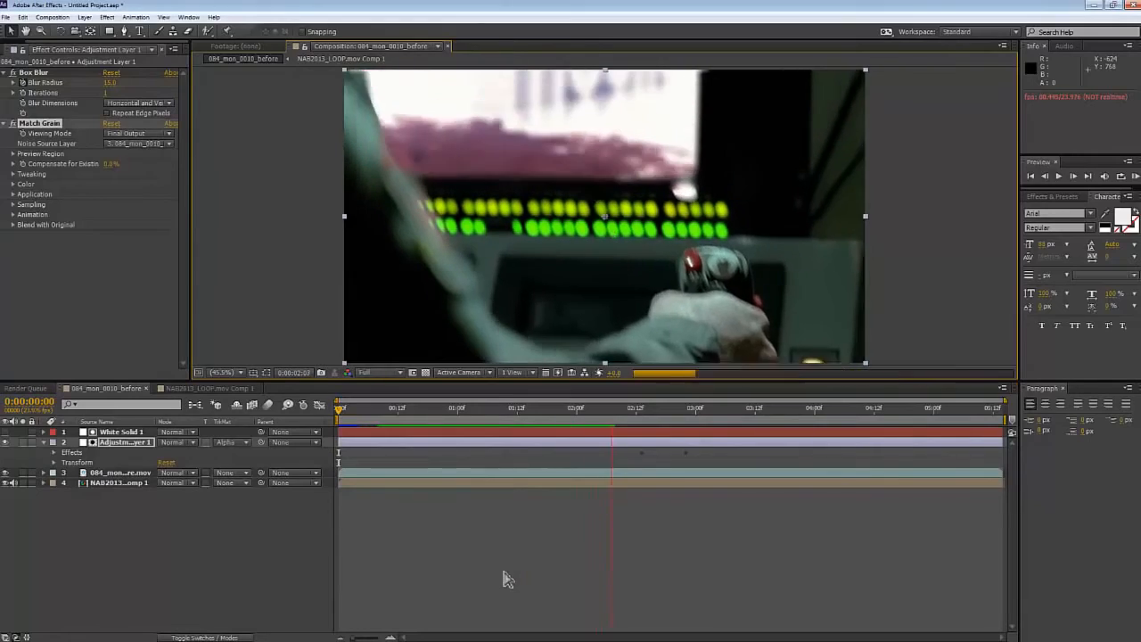
drag(644, 409, 339, 403)
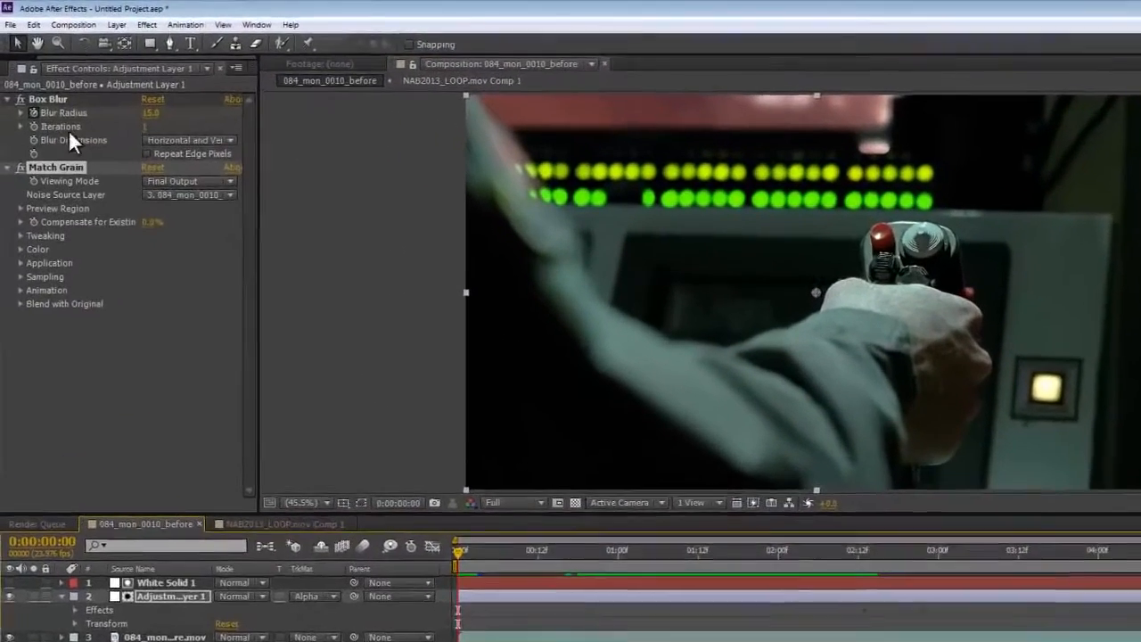
click(14, 49)
click(49, 184)
click(77, 267)
drag(98, 251, 156, 640)
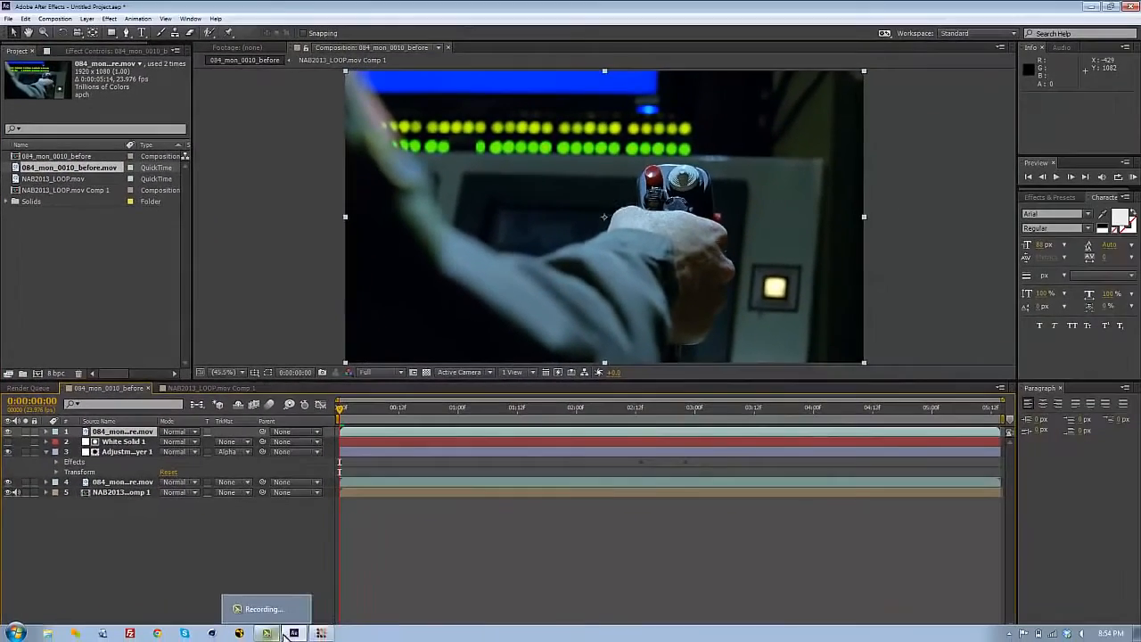
Step: Switch to mocha and draw a new closed spline shape around the blue light below the monitor on the first frame
click(322, 633)
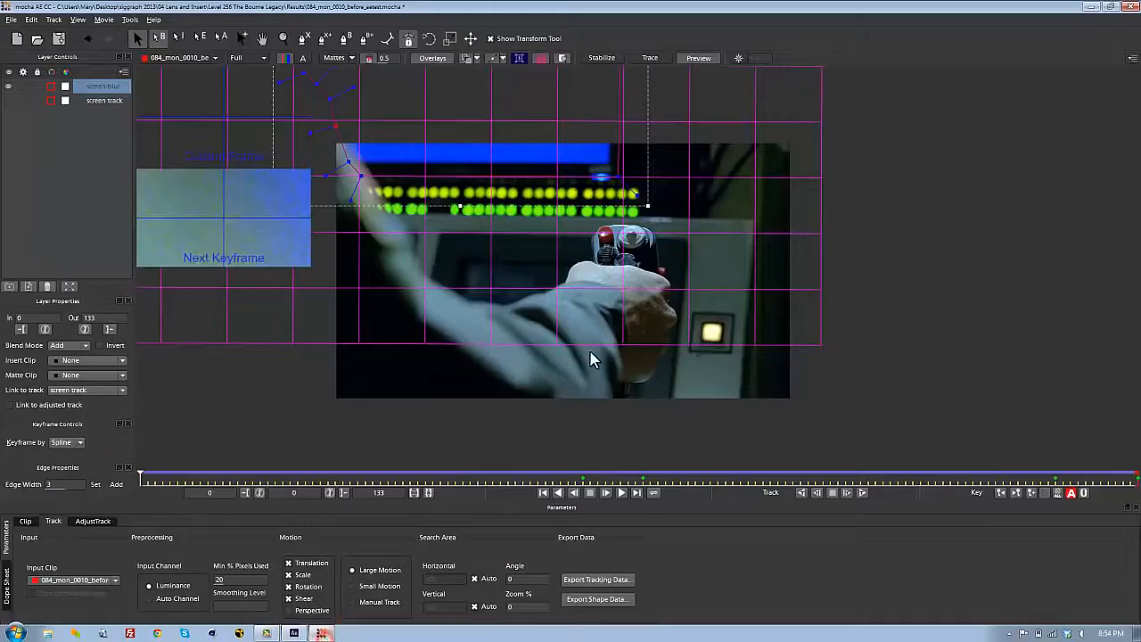
click(304, 39)
click(587, 164)
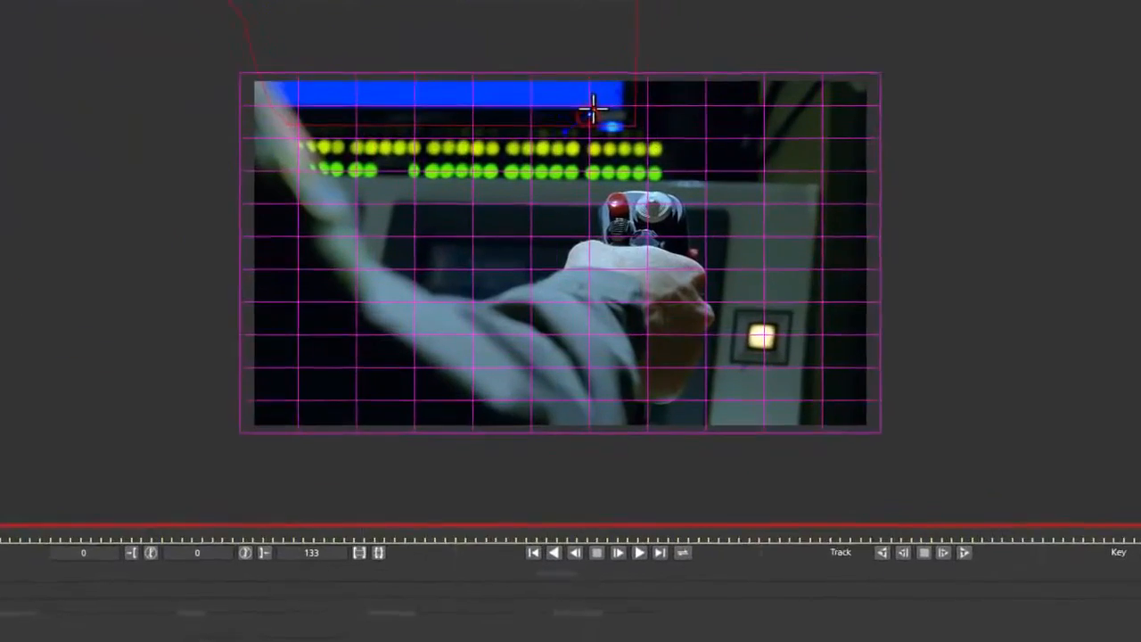
right_click(637, 110)
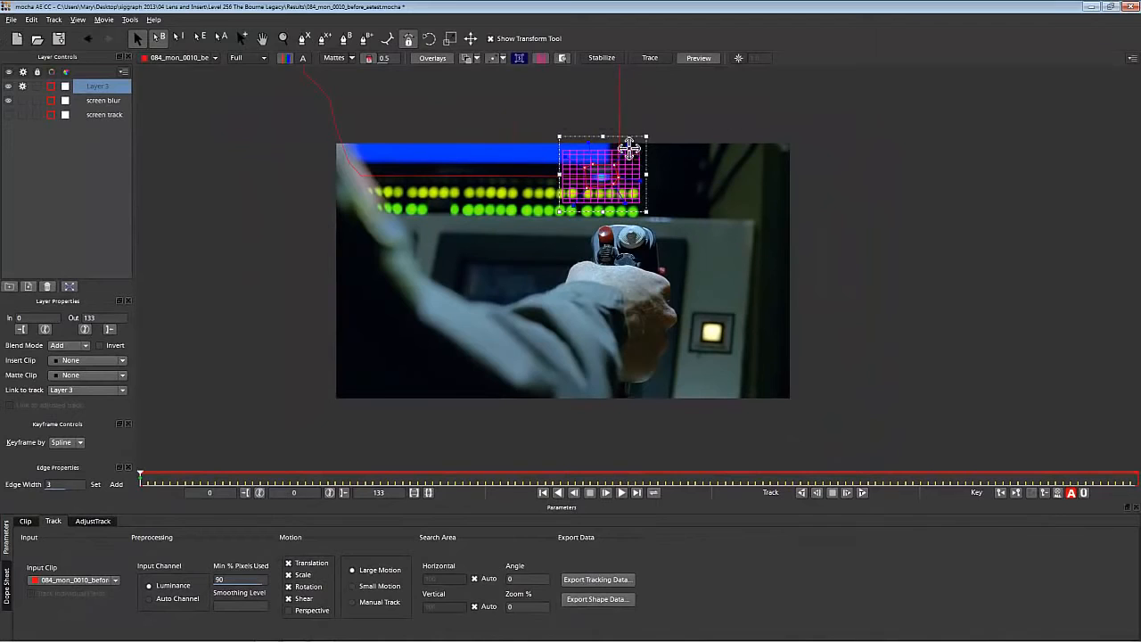
drag(630, 150, 581, 186)
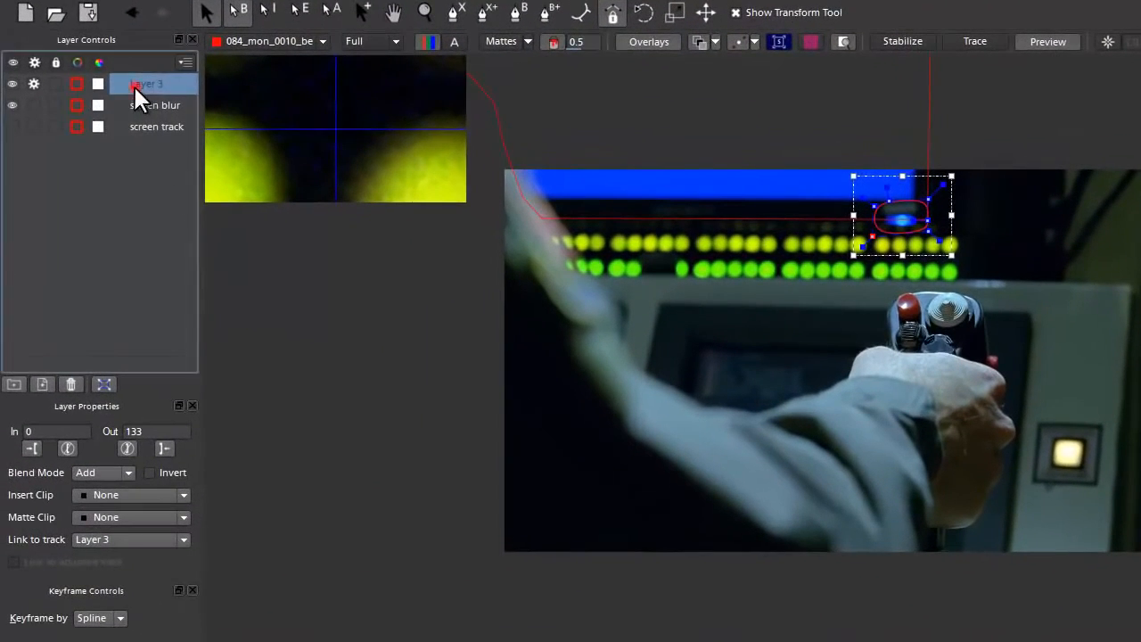
Step: Rename the new shape's layer "blue light", link it to the screen track and check its motion across the shot
text(light)
key(Return)
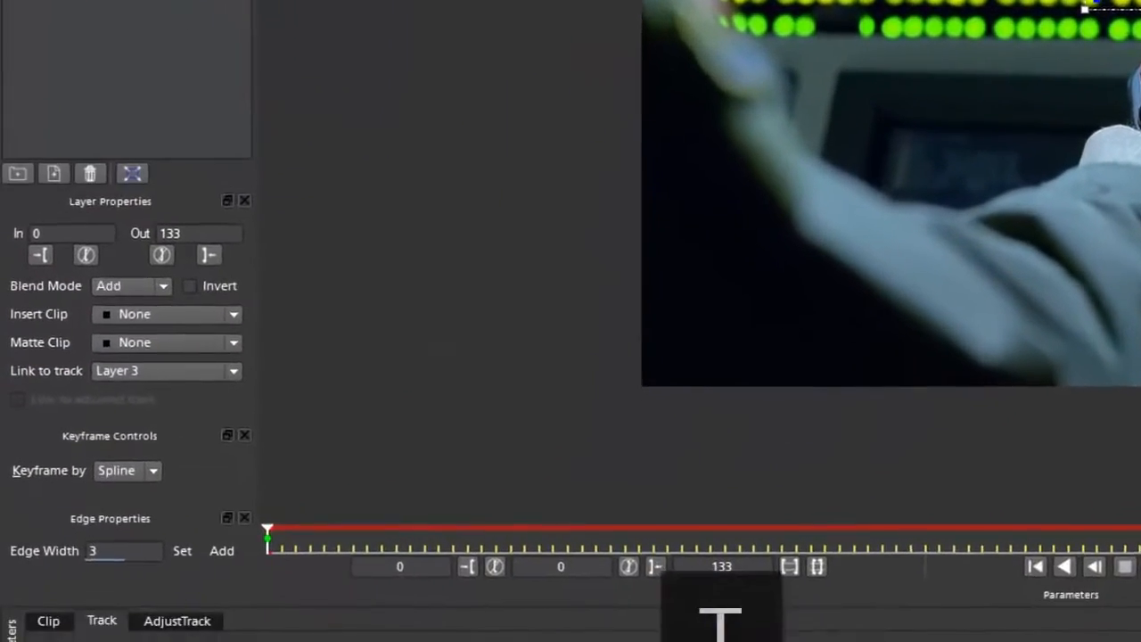
click(115, 541)
click(169, 384)
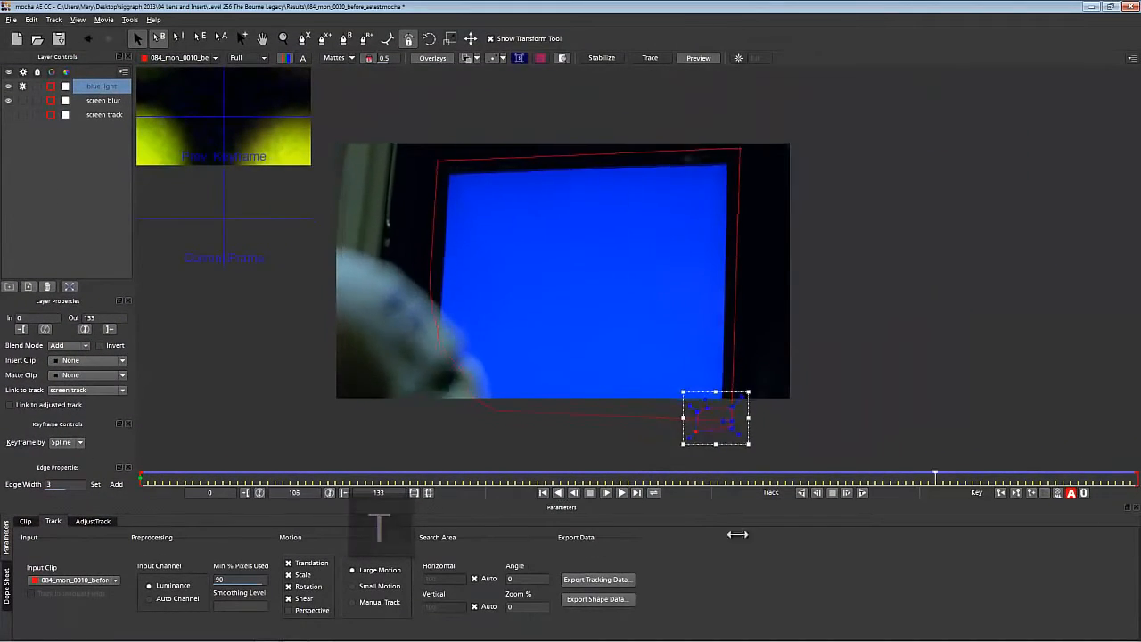
drag(737, 534, 4, 397)
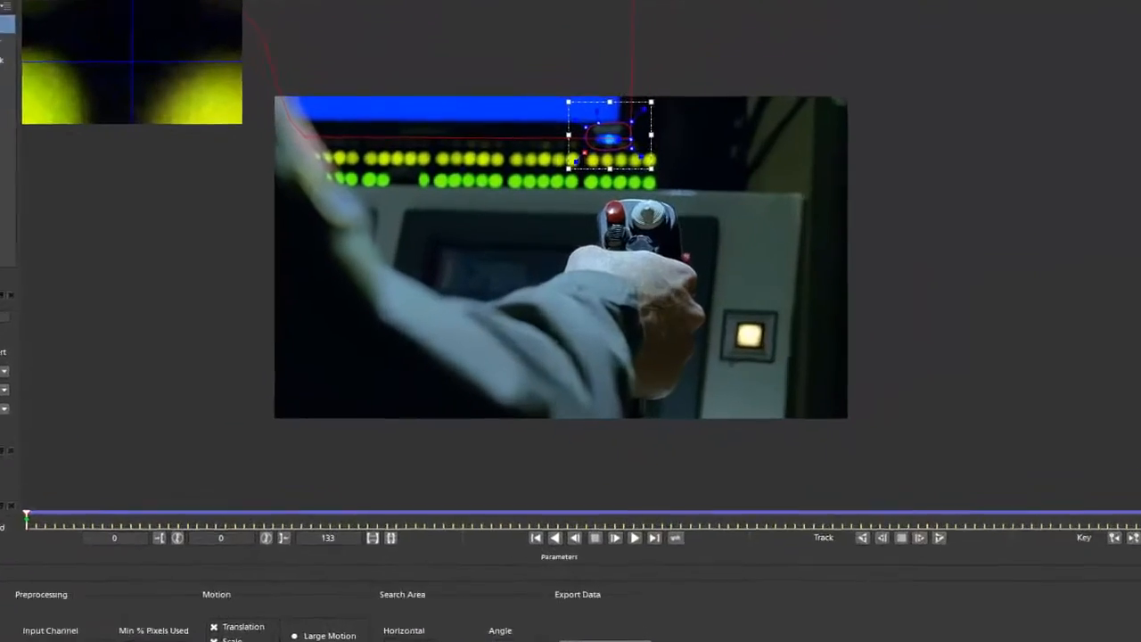
Step: Copy the blue light shape data from mocha and paste it in After Effects as a mocha mask on the top footage layer
click(598, 600)
click(586, 367)
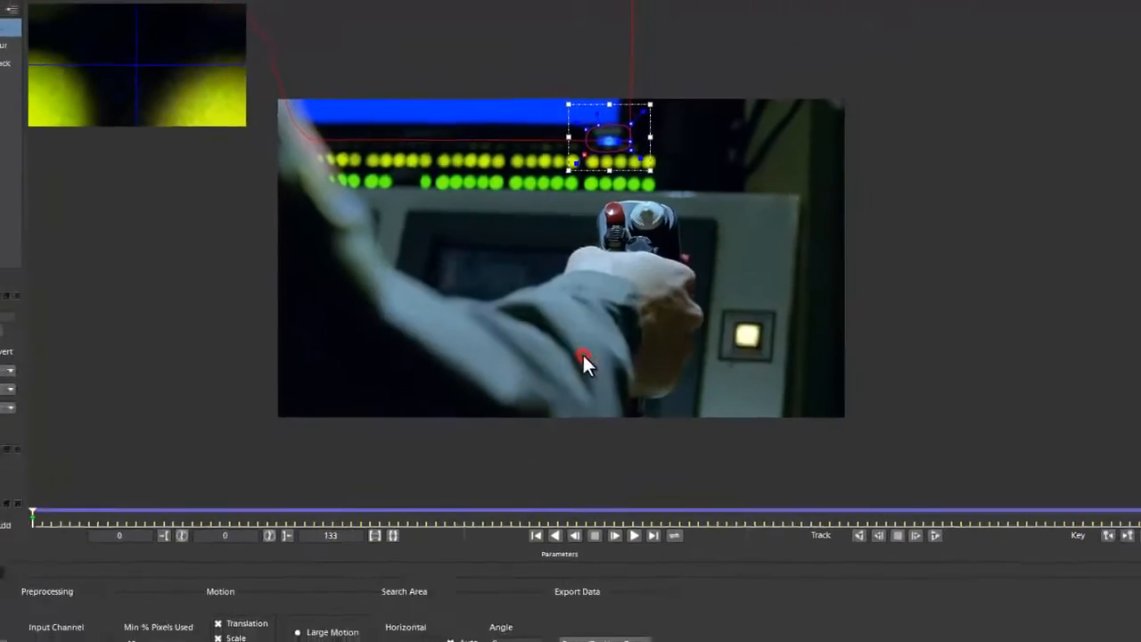
click(290, 634)
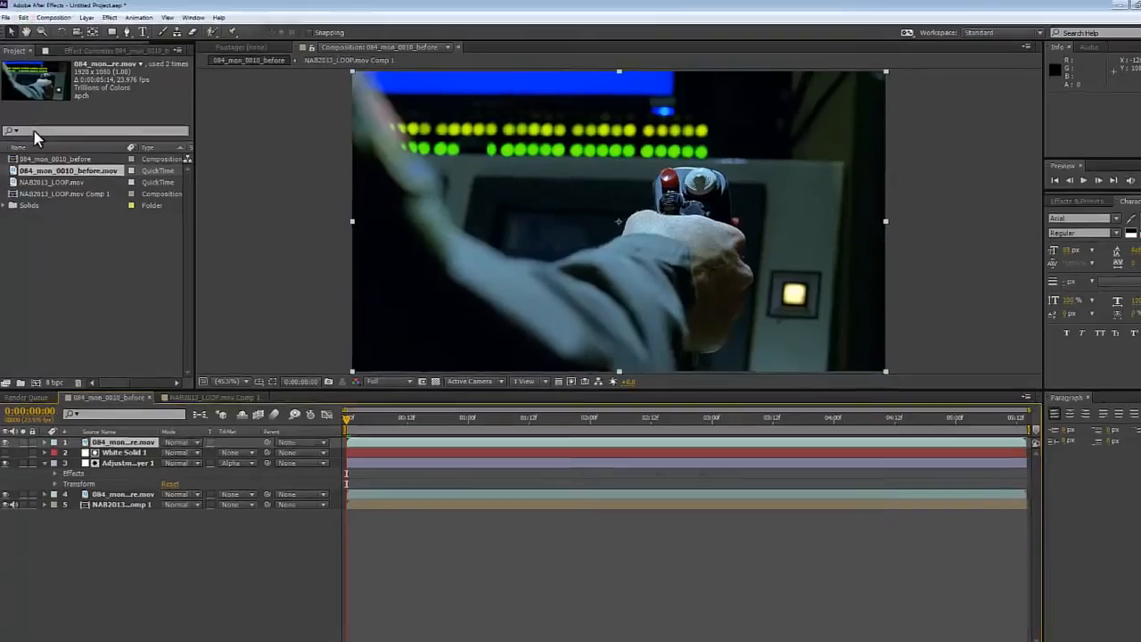
click(22, 17)
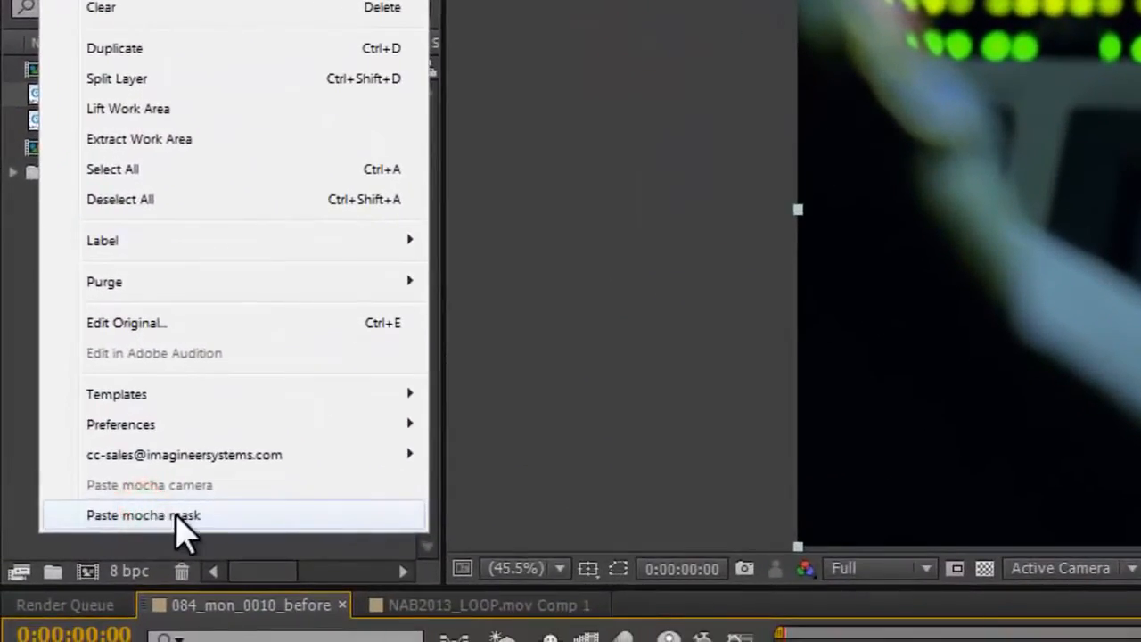
click(110, 579)
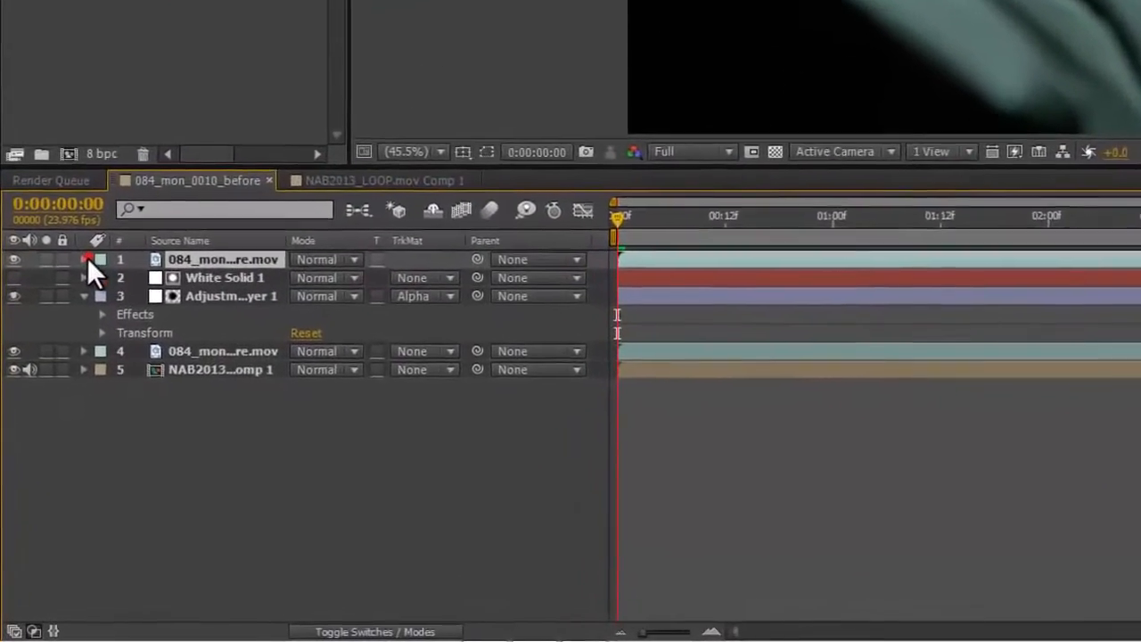
Step: Set the blue light mask's feather to 25 pixels and its expansion to -10 pixels on the top footage layer
click(65, 344)
click(119, 232)
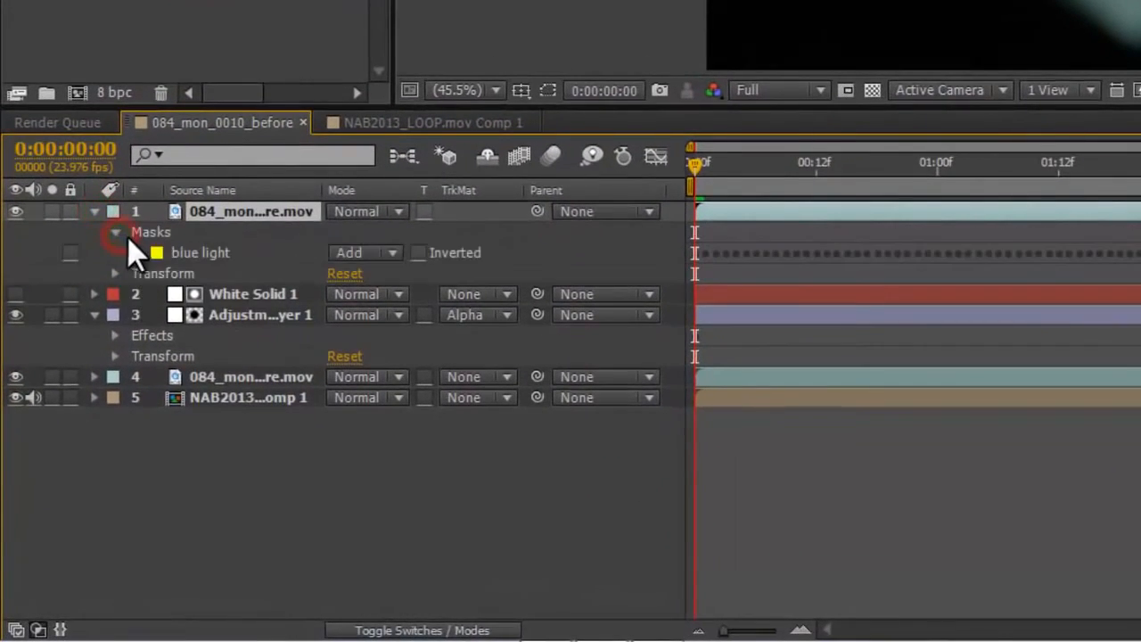
click(137, 252)
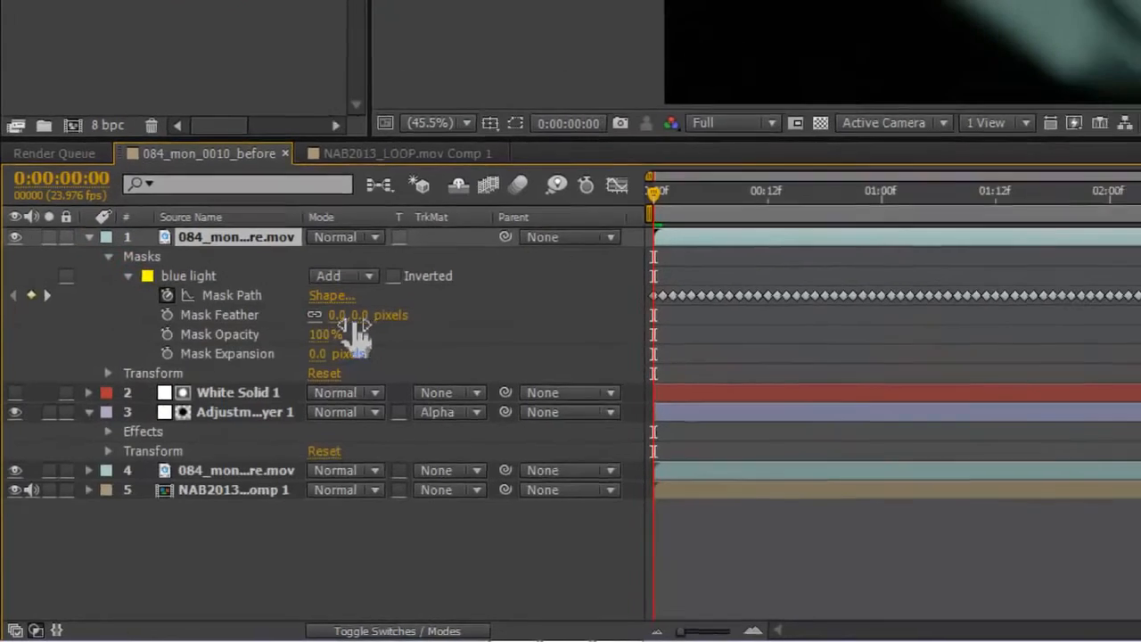
click(356, 295)
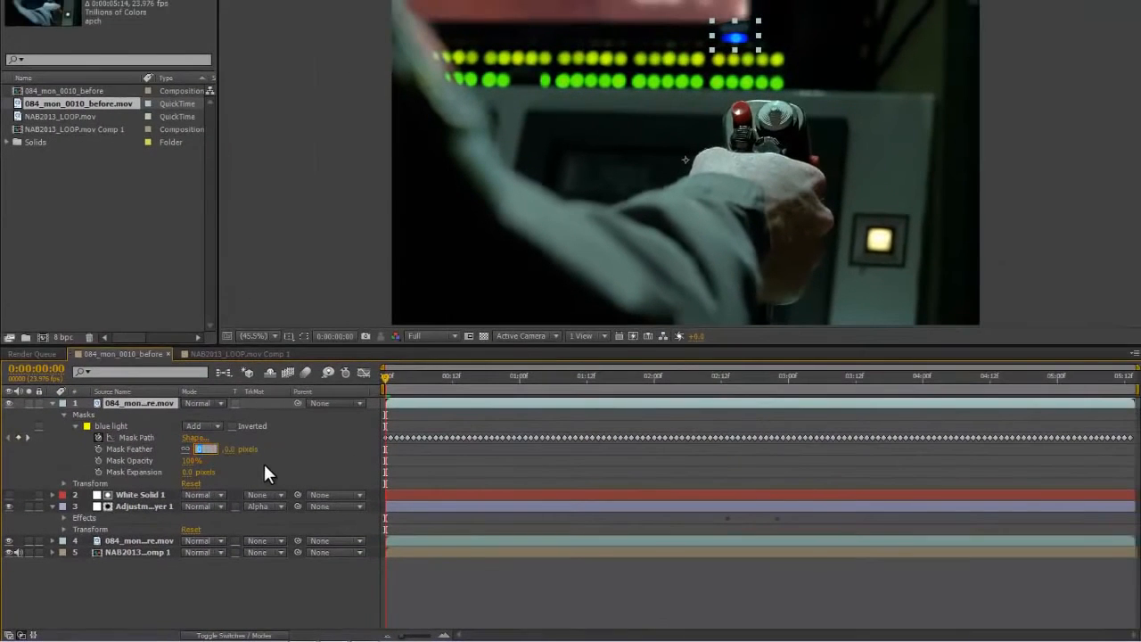
text(25)
click(302, 450)
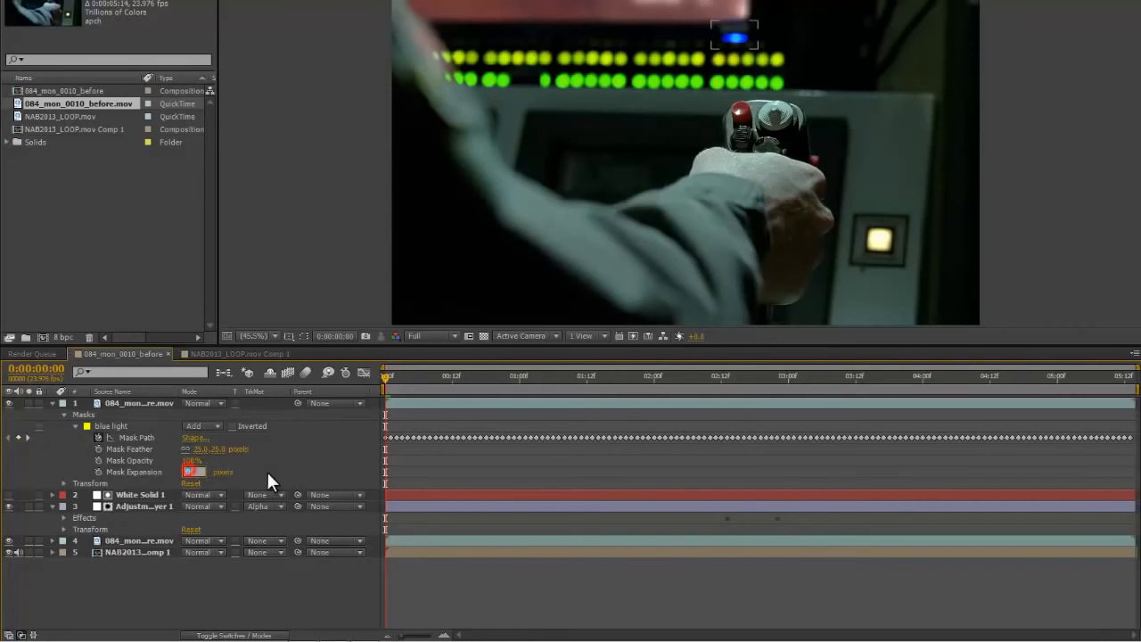
text(-10)
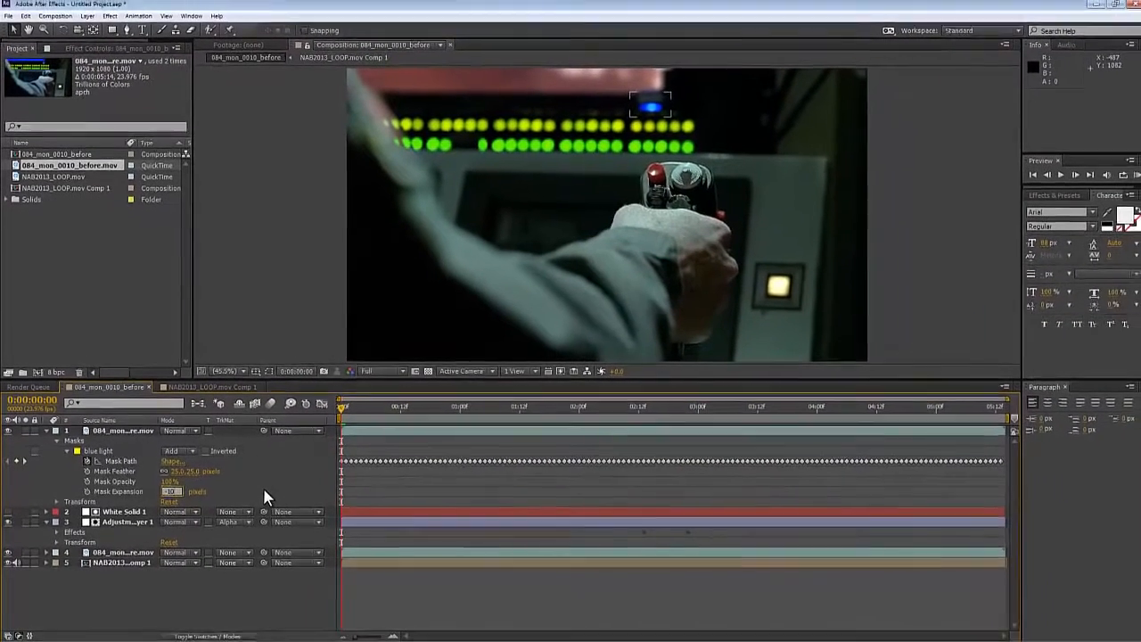
click(296, 473)
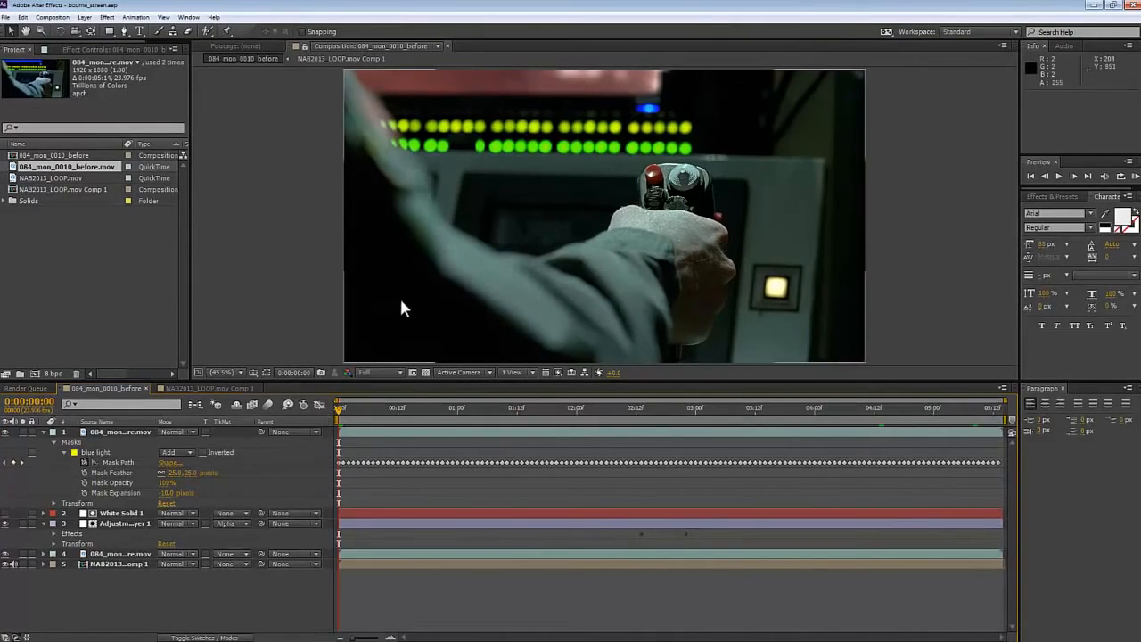
Step: Add the 084_mon_0010_before composition to the render queue and set its output to QuickTime with Photo - JPEG compression
click(54, 18)
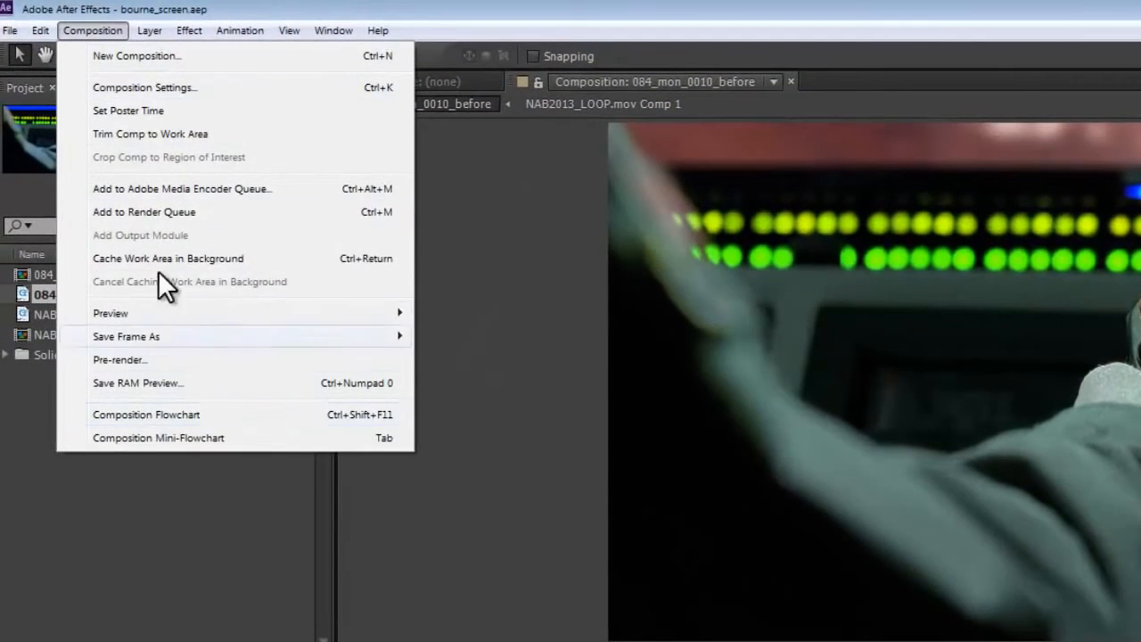
click(166, 211)
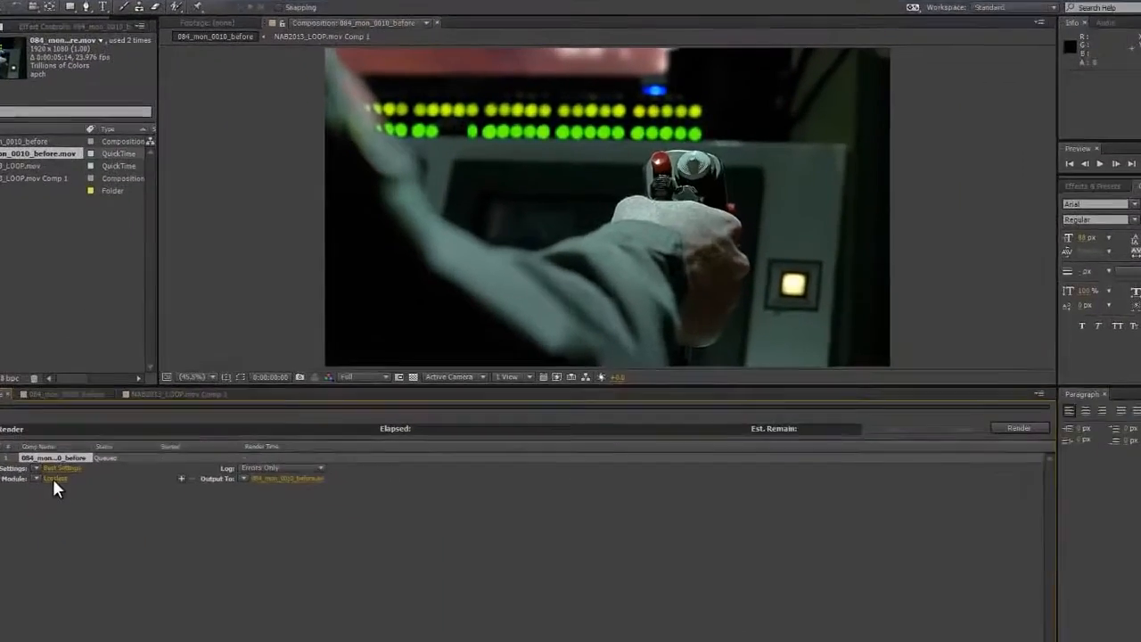
click(53, 478)
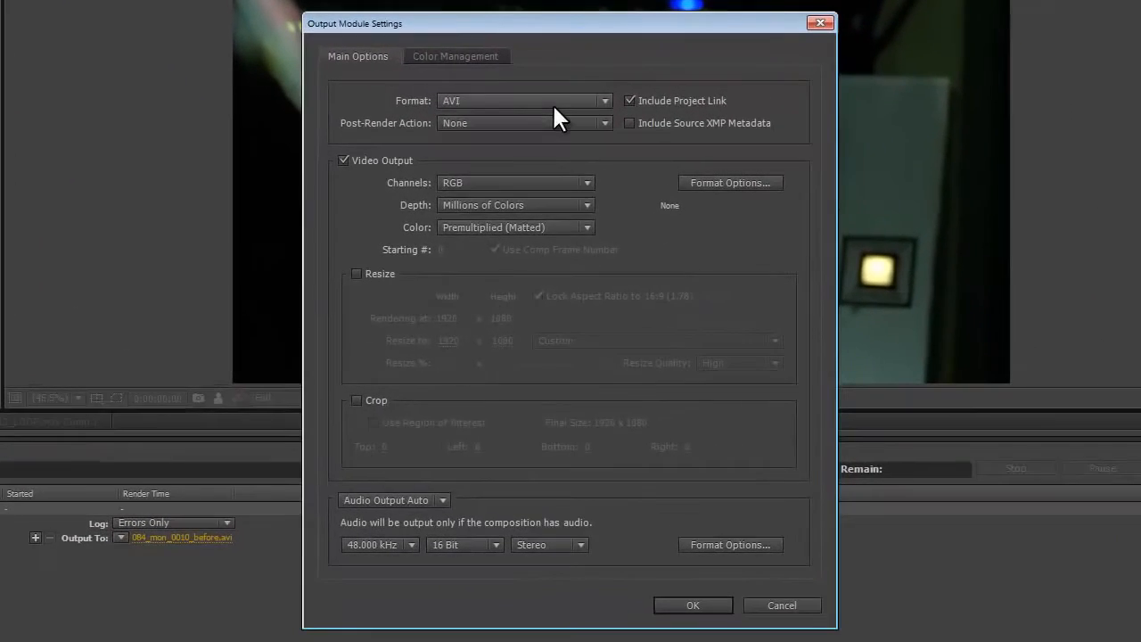
click(554, 123)
click(512, 360)
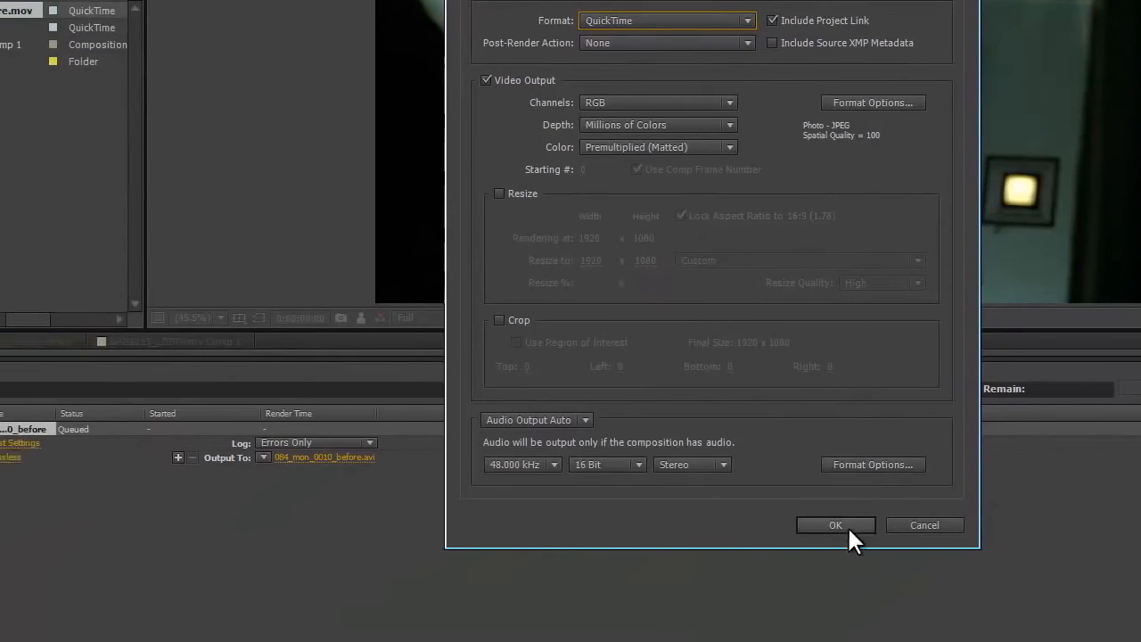
click(693, 606)
Step: Name the output movie 084_mon_0010_screenINSERTED.mov in the Level 256 The Bourne Legacy folder and render it
click(489, 379)
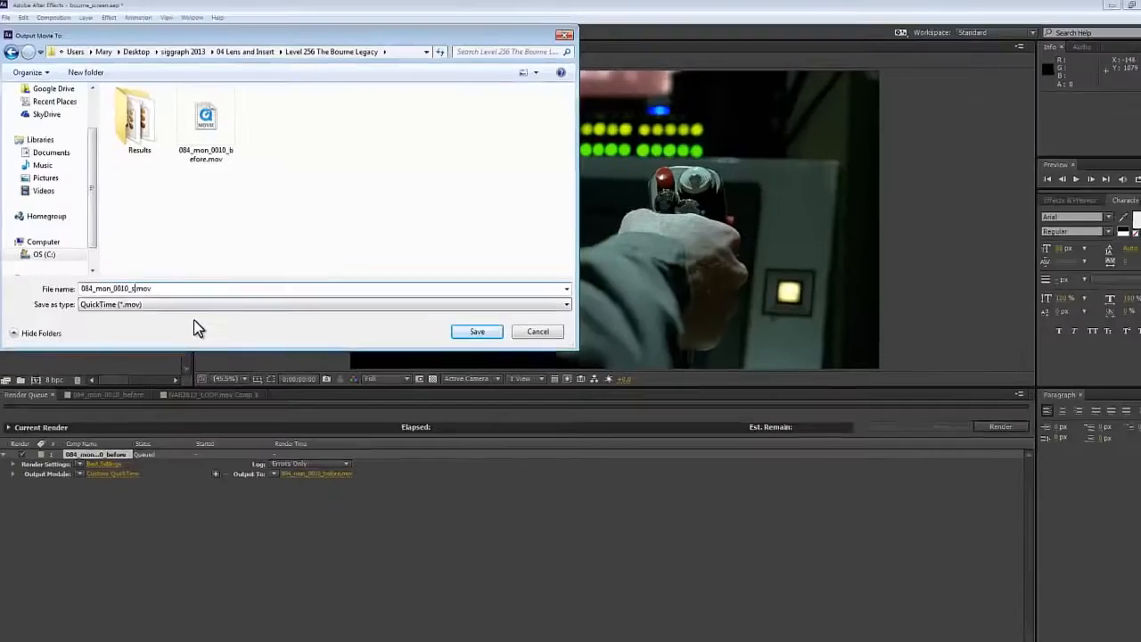
text(screenINSEERTED)
key(Left)
key(Left)
key(Left)
key(Left)
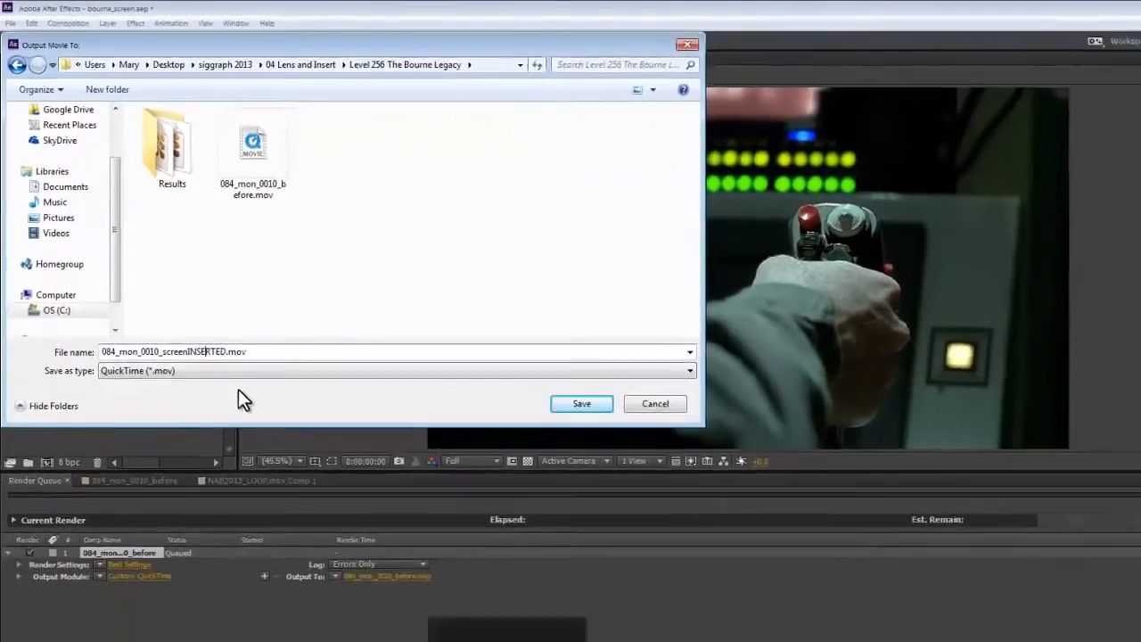
key(BackSpace)
click(704, 488)
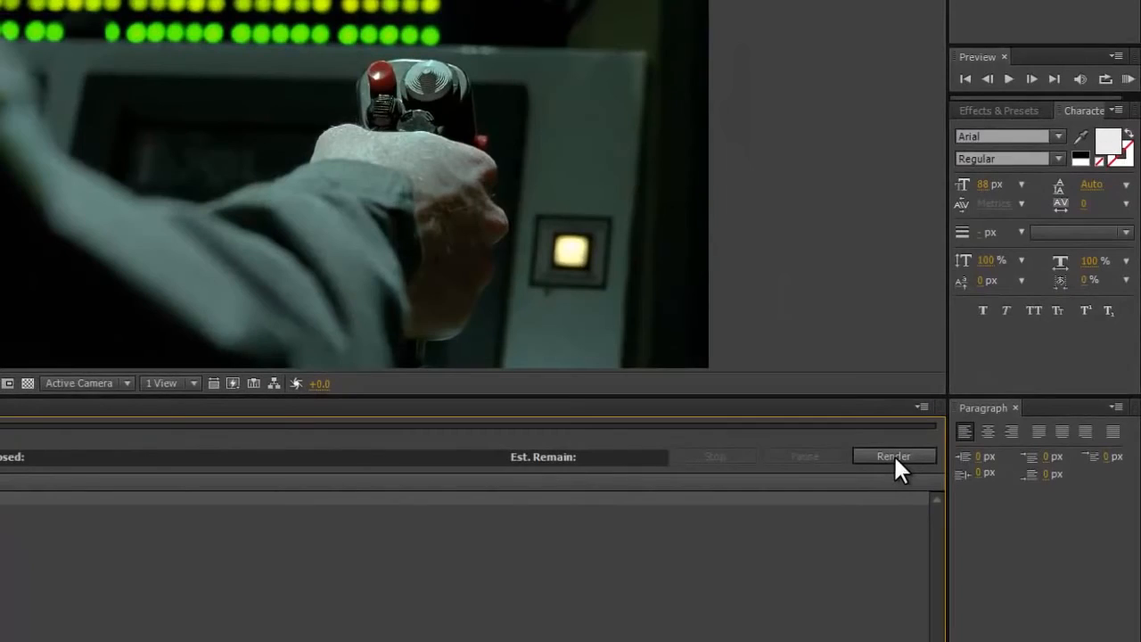
click(894, 457)
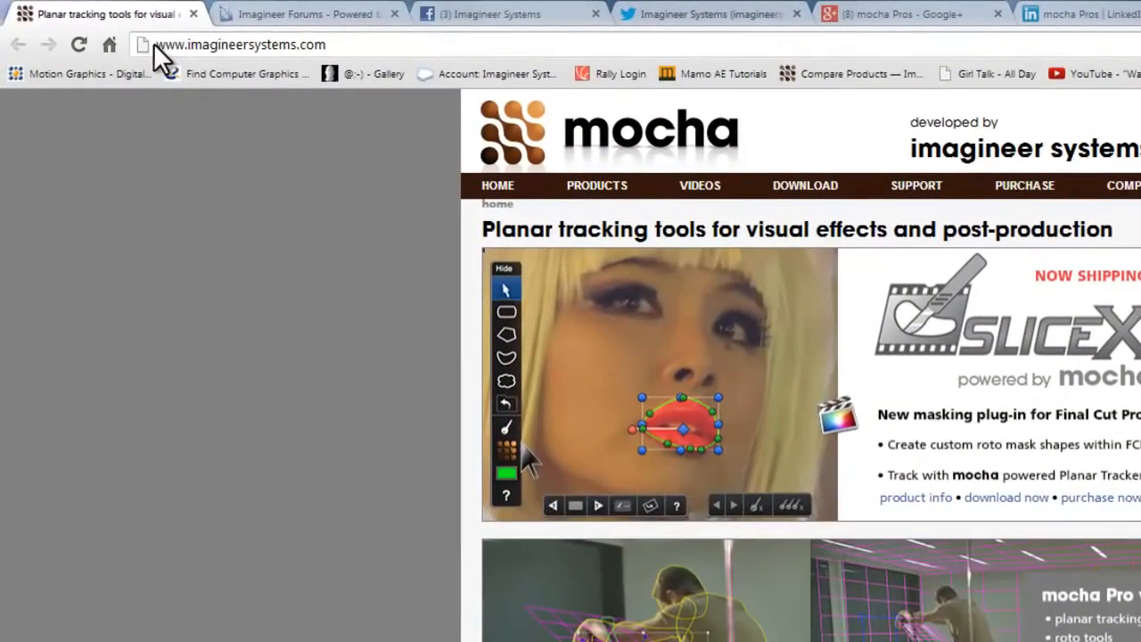
Step: In the web browser, view the Imagineer Systems website and forums, and mocha's Facebook, Twitter, Google+ and LinkedIn pages
drag(103, 29, 218, 33)
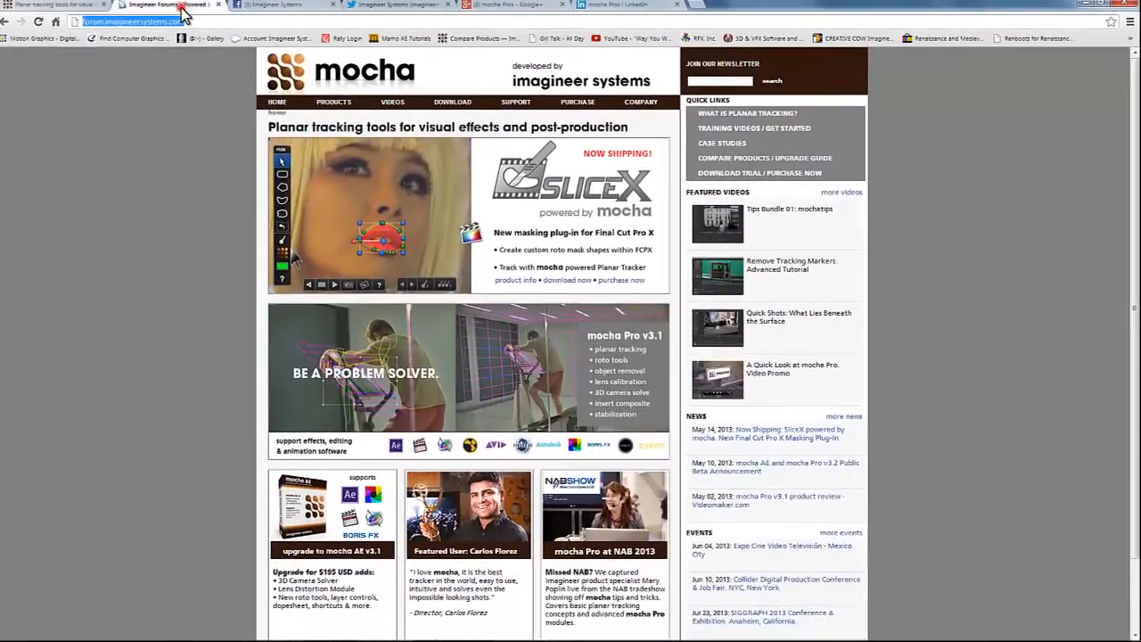
click(183, 12)
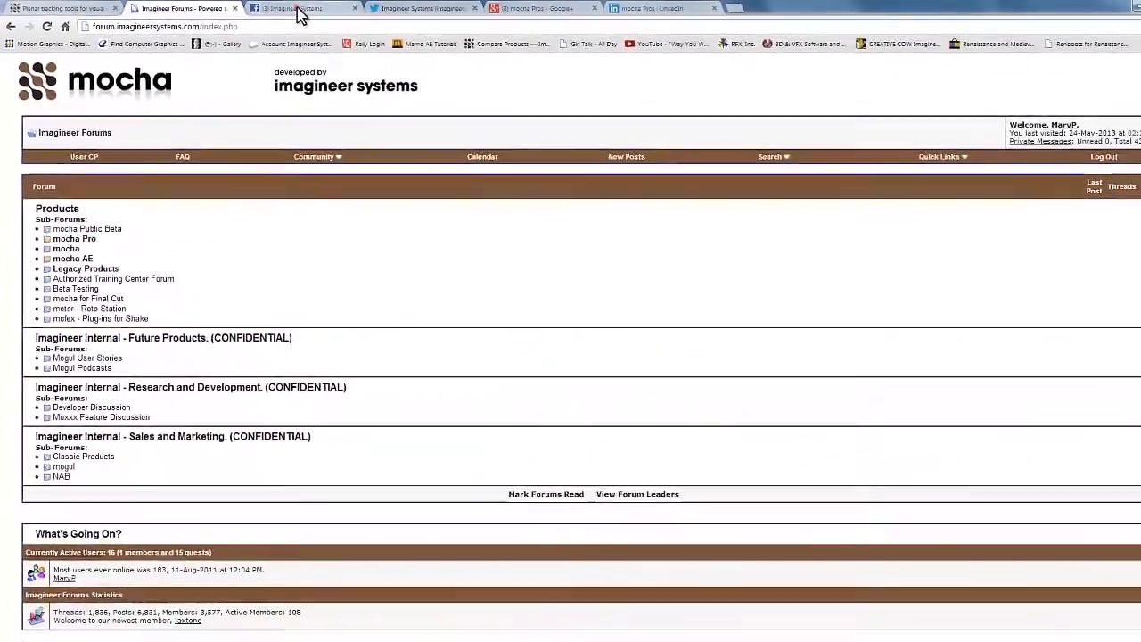
click(444, 11)
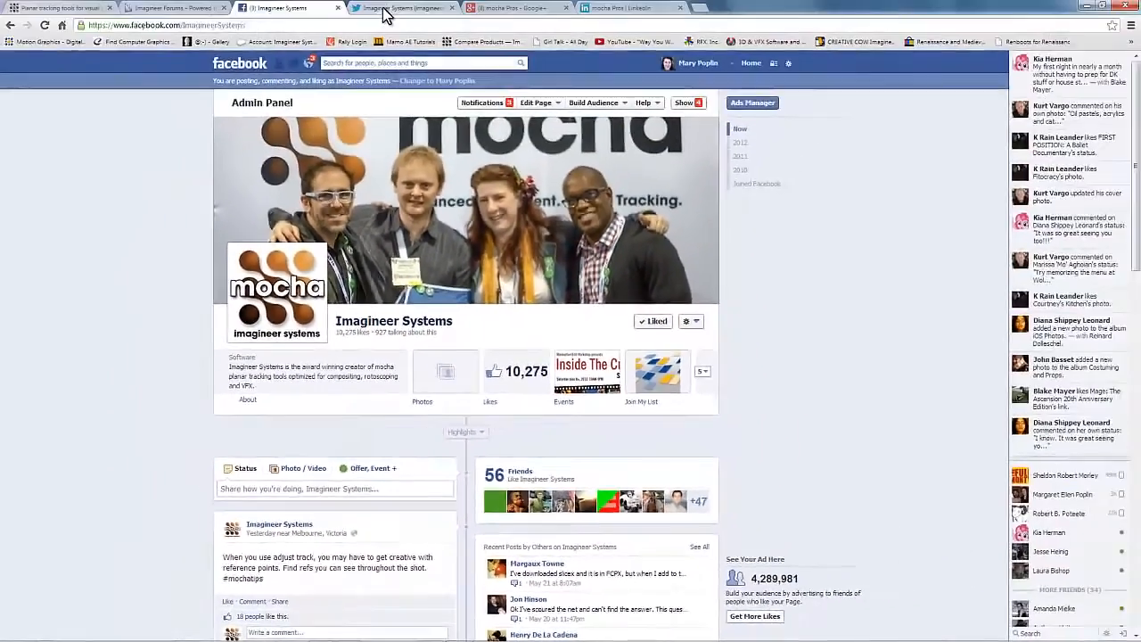
click(375, 11)
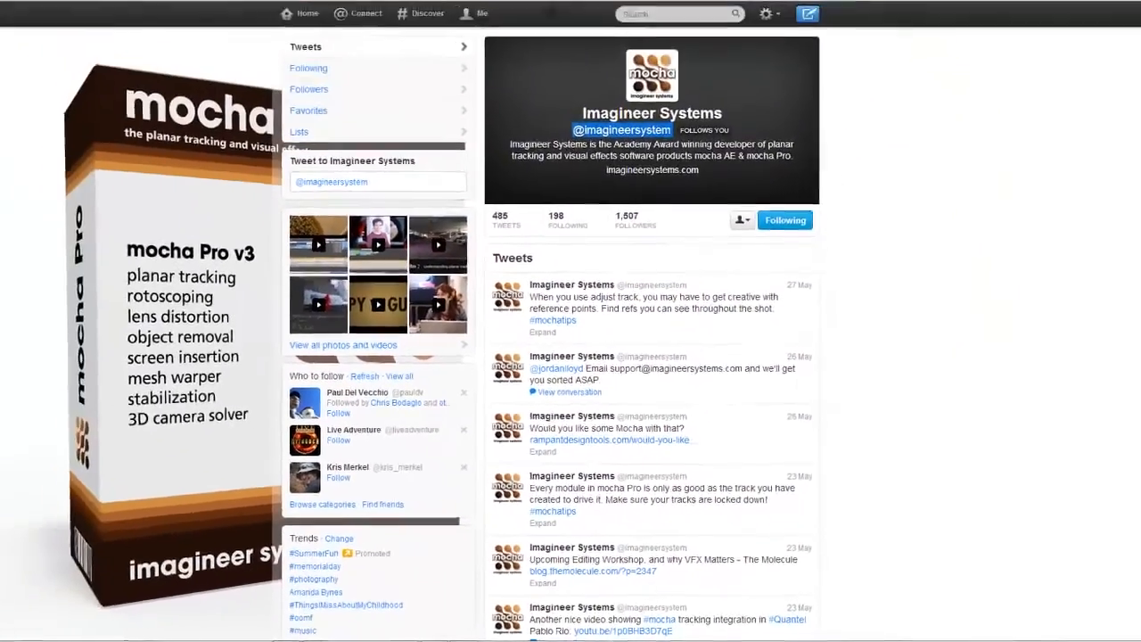
click(524, 8)
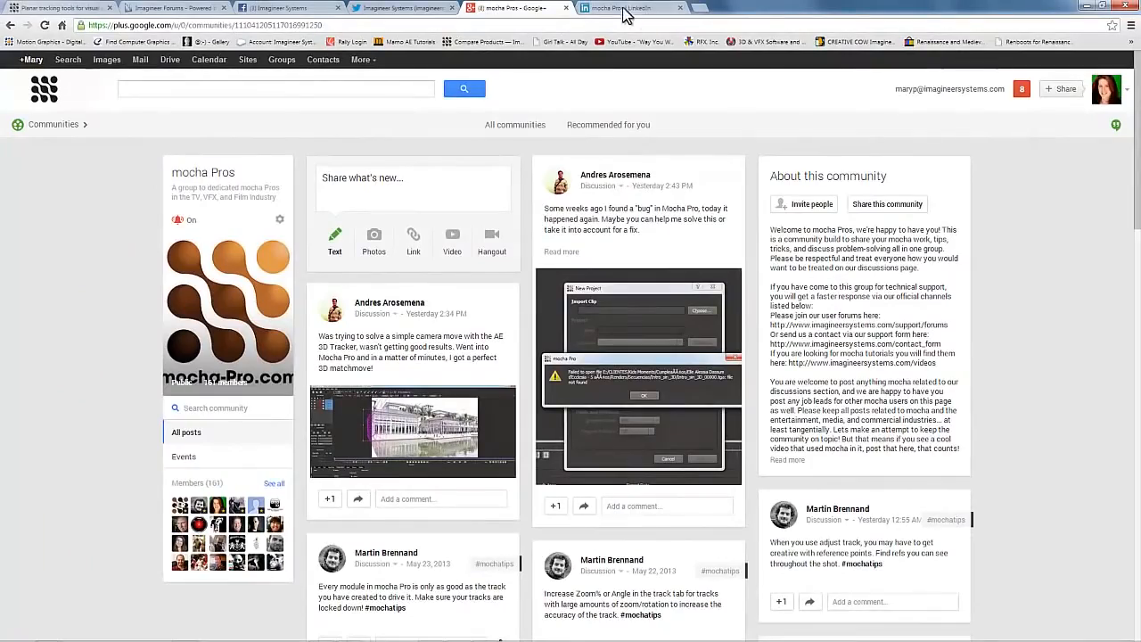
click(624, 10)
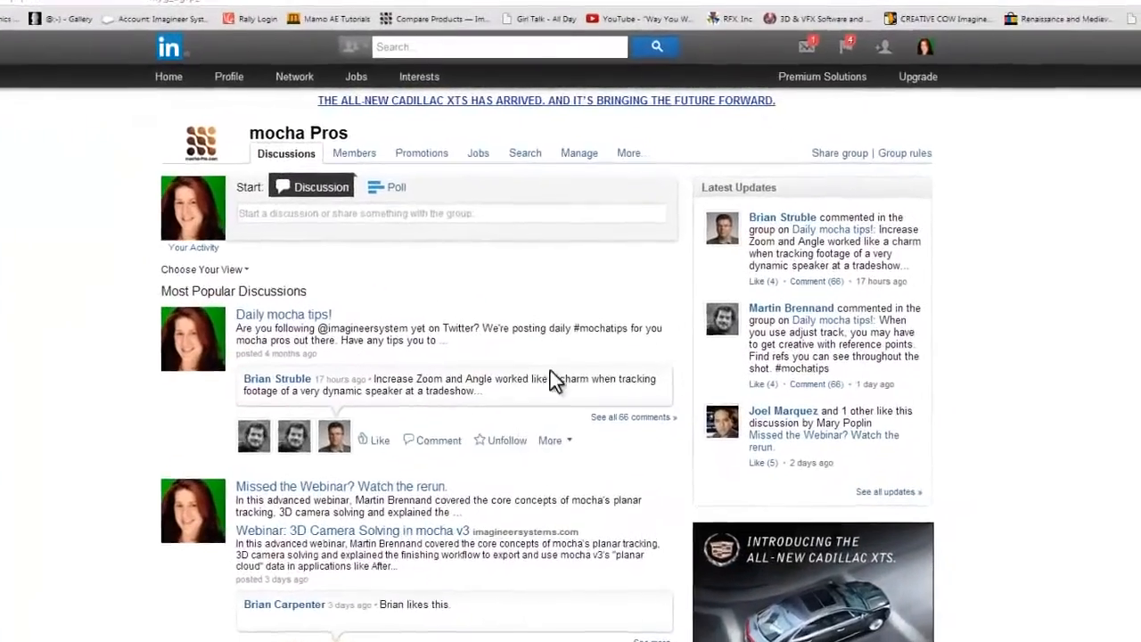